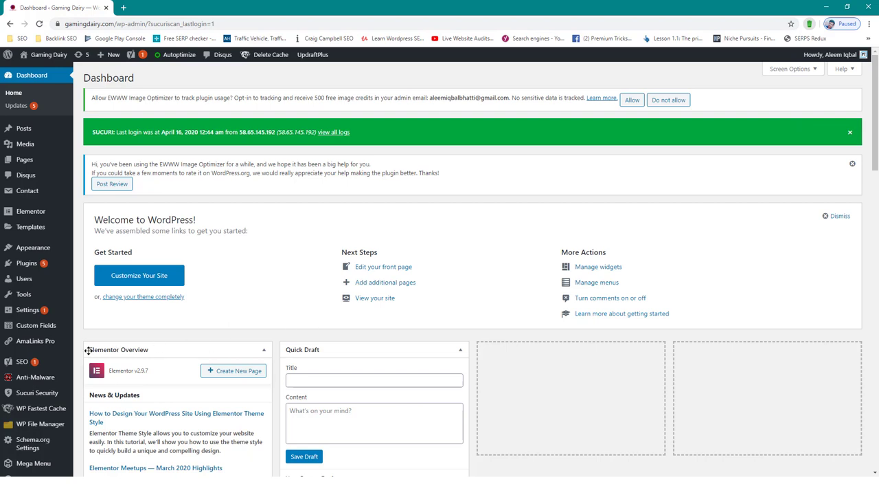
- Search the plugin directory for "AMP" to add a new plugin
{"action": "mouse_move", "coordinate": [59, 268]}
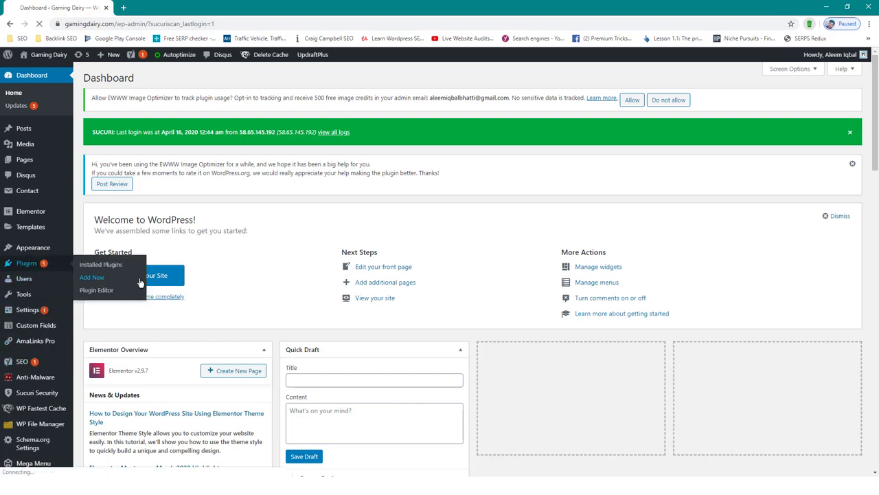
{"action": "left_click", "coordinate": [101, 280]}
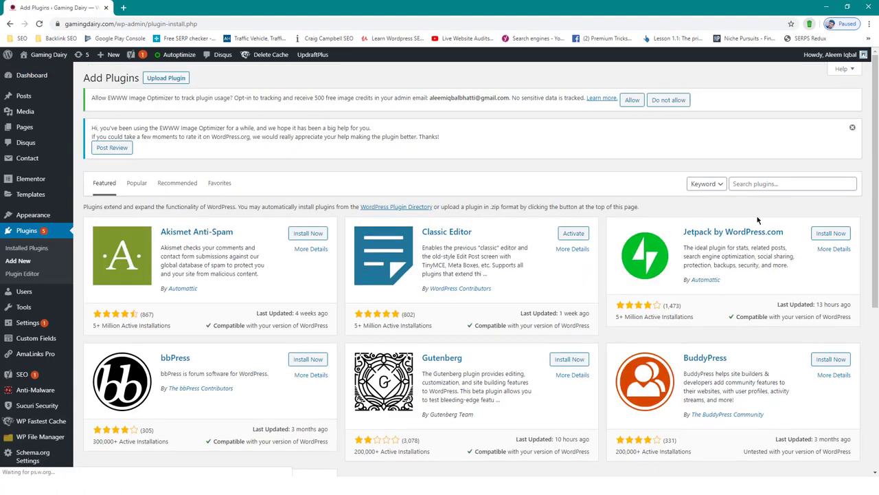
{"action": "left_click", "coordinate": [768, 184]}
{"action": "type", "text": "AMP"}
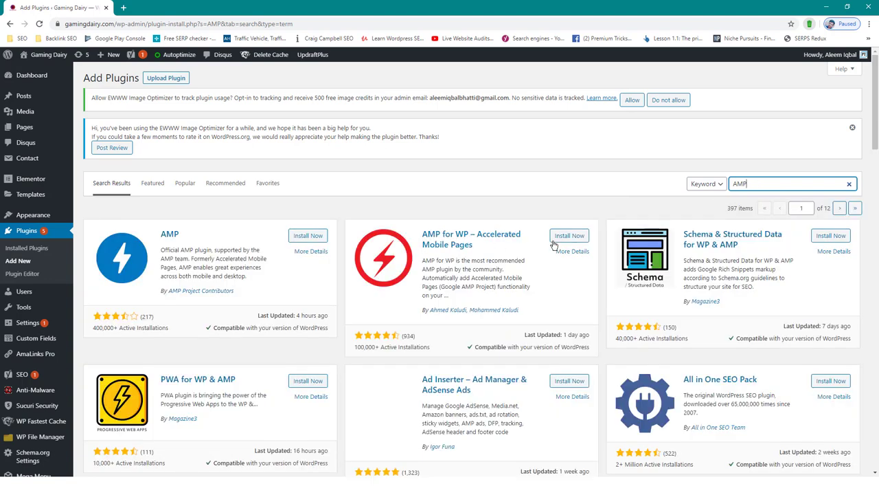
- Install and activate AMP for WP – Accelerated Mobile Pages, choosing the Basic option panel view
{"action": "left_click", "coordinate": [576, 236]}
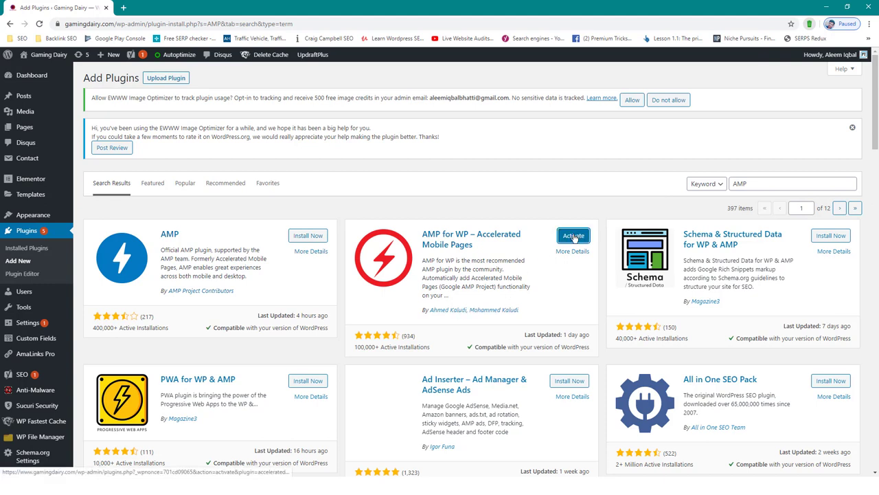
{"action": "left_click", "coordinate": [574, 237]}
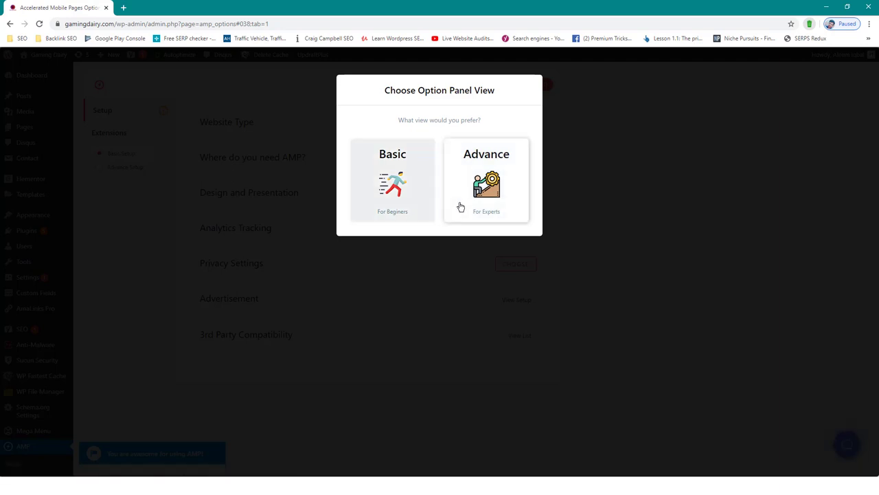
{"action": "left_click", "coordinate": [416, 202]}
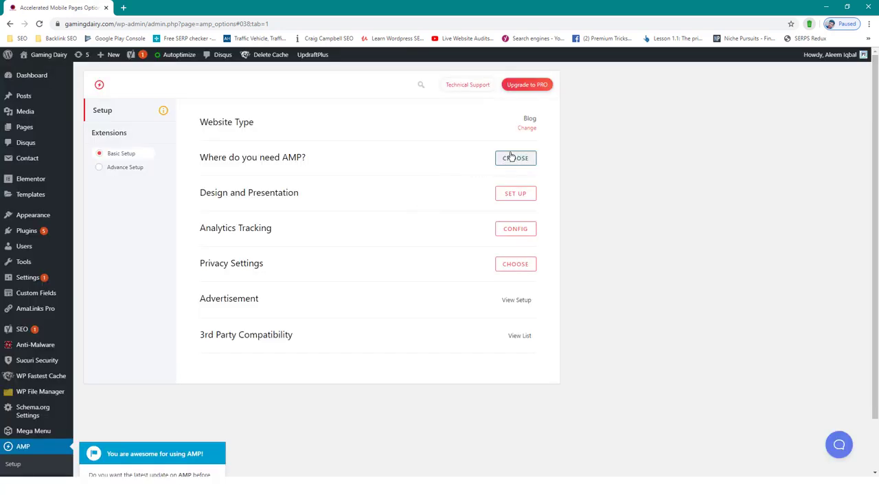
- Set the AMP website type to Blog and return to the setup overview
{"action": "left_click", "coordinate": [528, 128]}
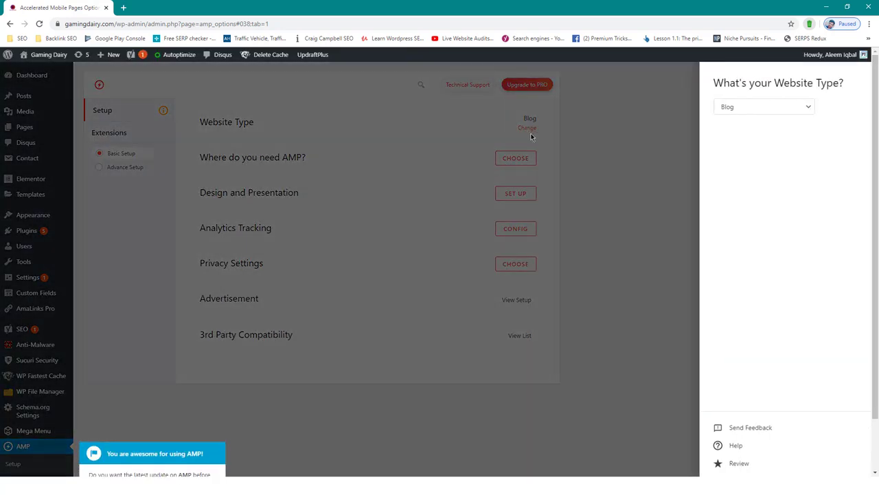
{"action": "left_click", "coordinate": [758, 107]}
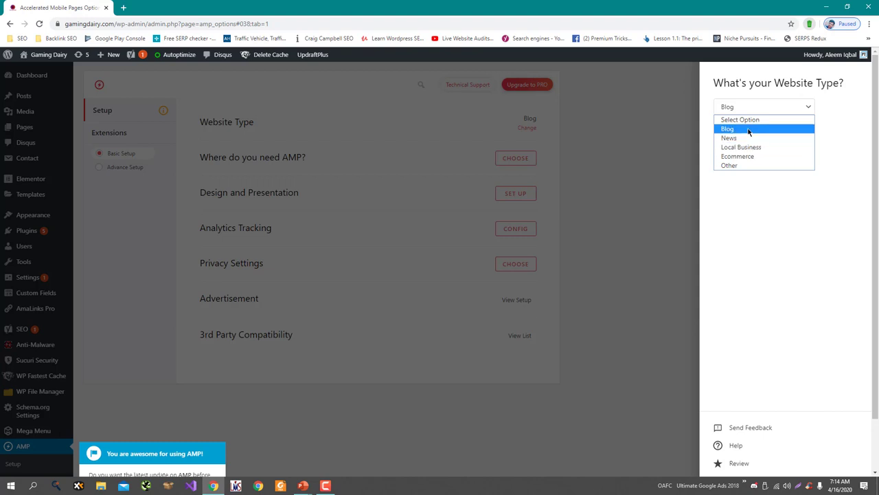
{"action": "left_click", "coordinate": [728, 129]}
{"action": "left_click", "coordinate": [623, 181]}
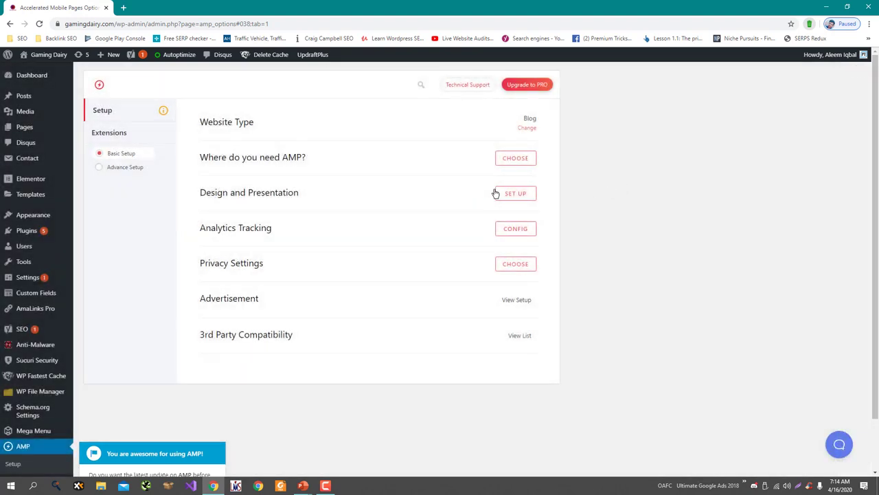
- Enable AMP for Posts and Pages in the "Where do you need AMP?" settings
{"action": "left_click", "coordinate": [517, 159]}
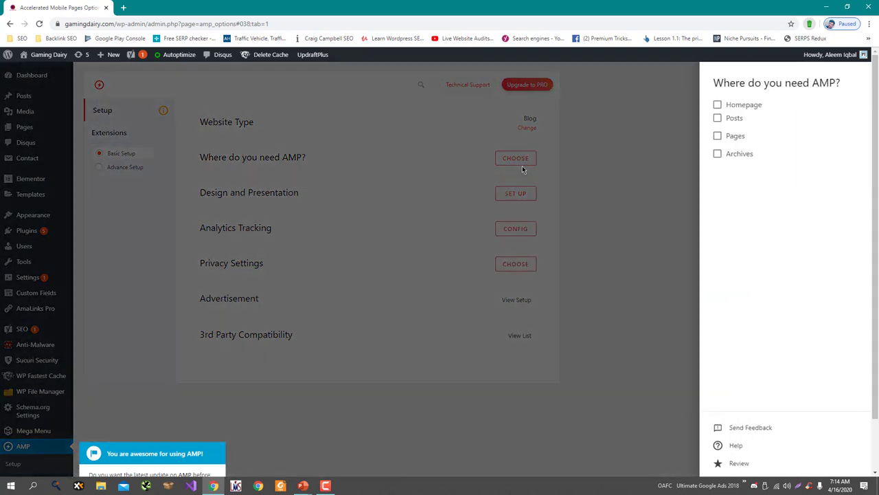
{"action": "left_click", "coordinate": [718, 135]}
{"action": "left_click", "coordinate": [718, 118]}
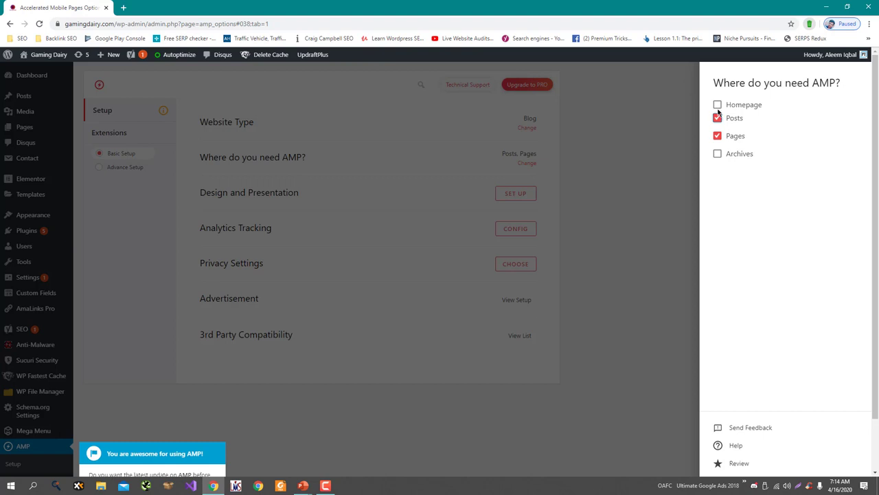
{"action": "left_click", "coordinate": [641, 147]}
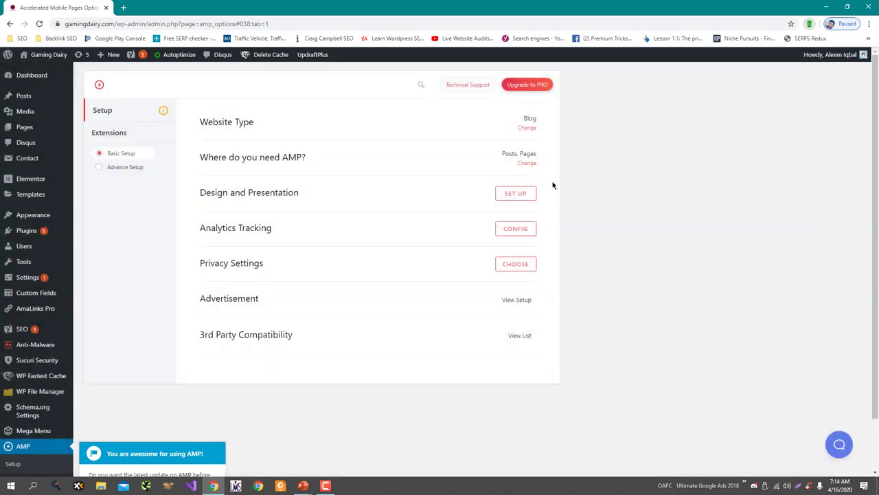
- Review the logo and global color scheme options under Design and Presentation without changing them
{"action": "left_click", "coordinate": [525, 195]}
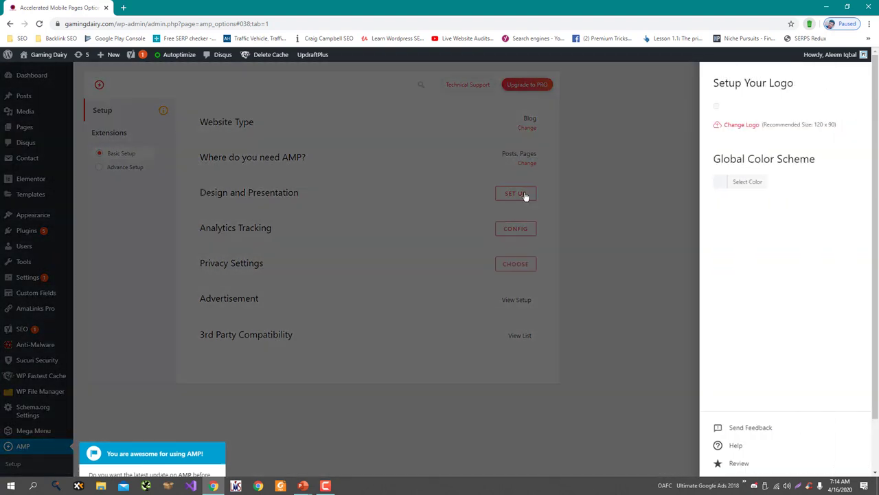
{"action": "left_click", "coordinate": [742, 181]}
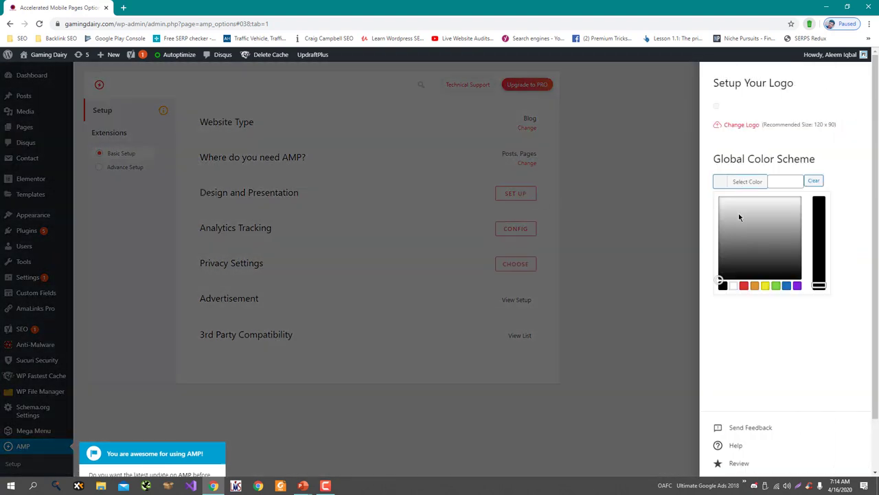
{"action": "left_click", "coordinate": [676, 255]}
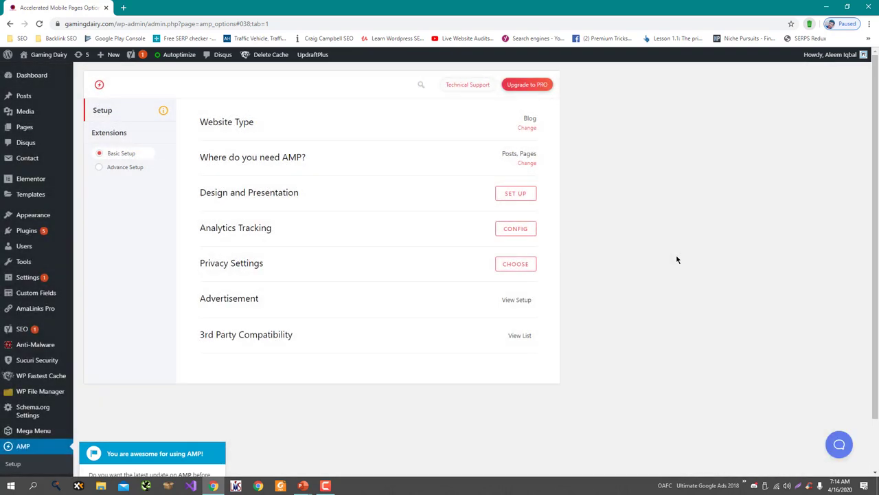
- Open the AMP analytics tracking setup and load gamingscan.com in a new browser tab
{"action": "left_click", "coordinate": [514, 236]}
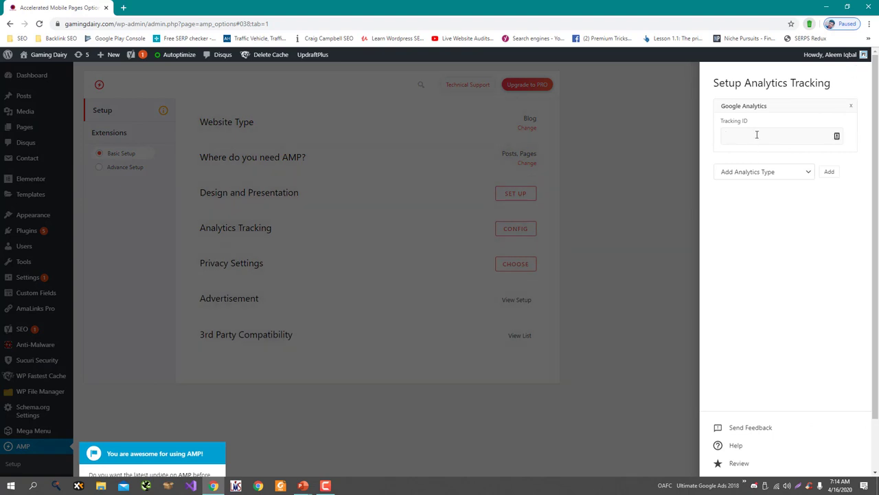
{"action": "key", "text": "ctrl+t"}
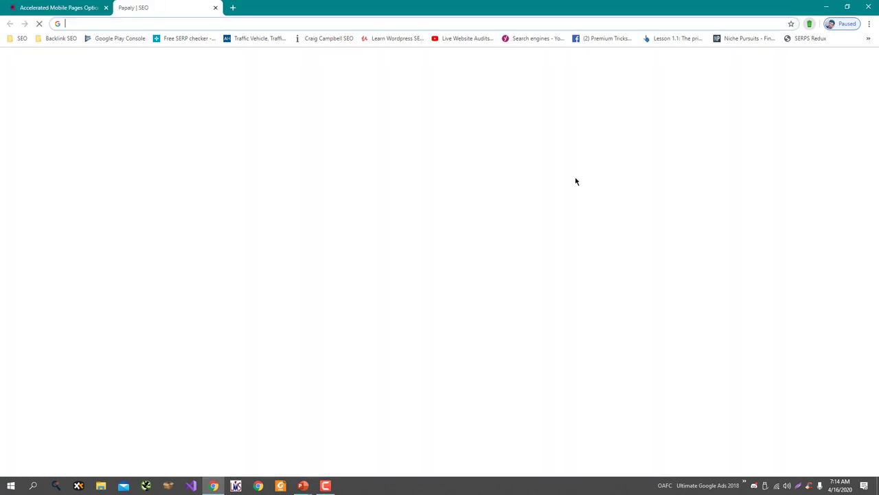
{"action": "type", "text": "gaming"}
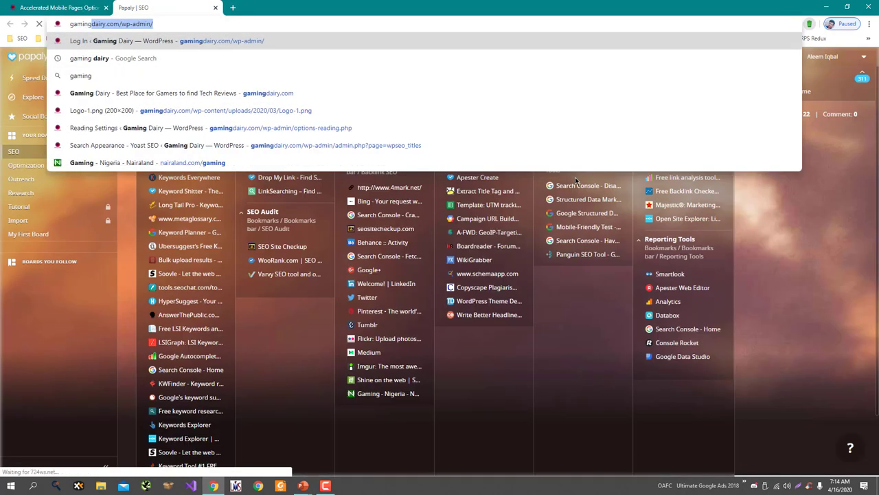
{"action": "type", "text": "scan.co"}
{"action": "type", "text": "m"}
{"action": "key", "text": "Return"}
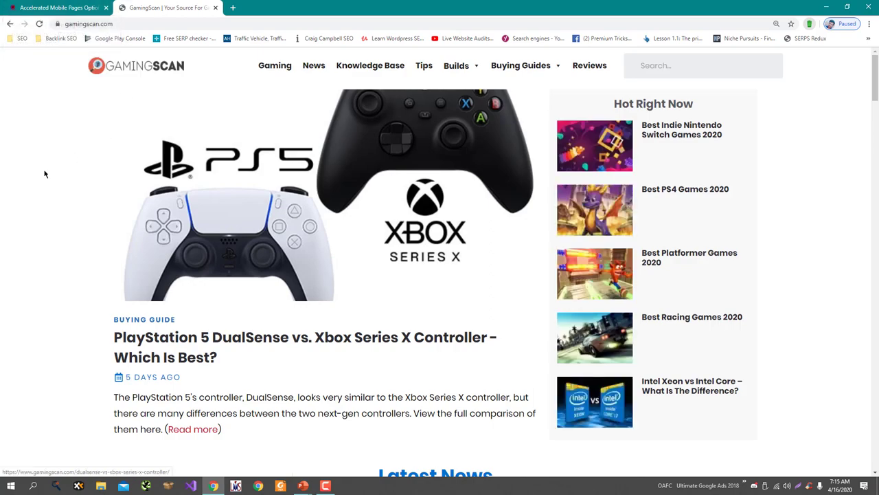
- Open the page source of gamingscan.com and search it for "analy"
{"action": "key", "text": "ctrl+u"}
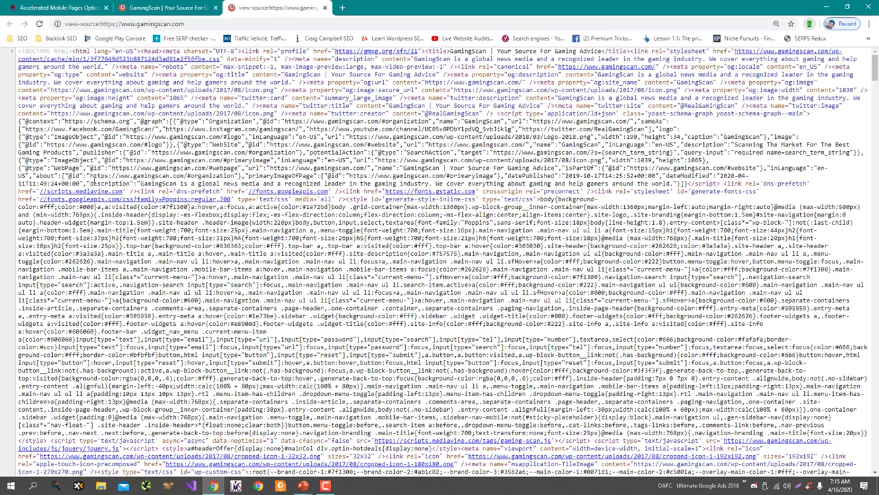
{"action": "key", "text": "ctrl+f"}
{"action": "type", "text": "analy"}
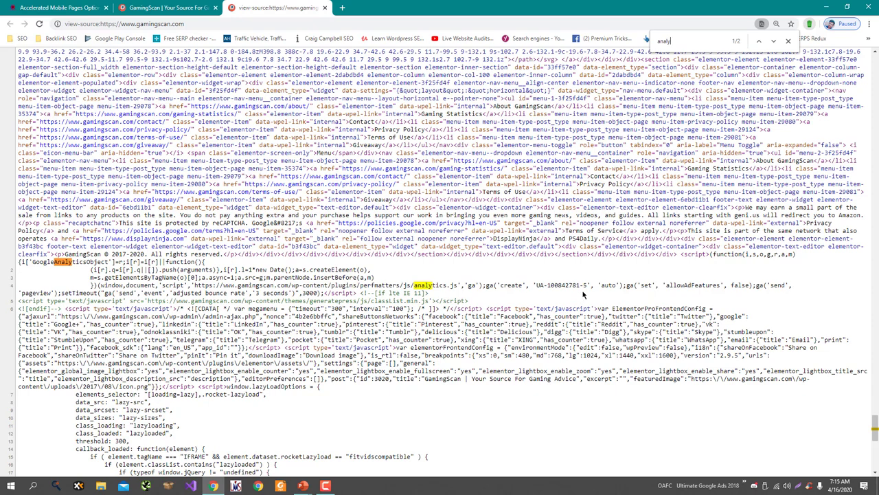
- Copy the Google Analytics tracking ID from the page source into AMP's Tracking ID setting and return to the setup overview
{"action": "left_click_drag", "start_coordinate": [585, 285], "coordinate": [539, 284]}
{"action": "key", "text": "ctrl+c"}
{"action": "left_click", "coordinate": [59, 7]}
{"action": "key", "text": "ctrl+v"}
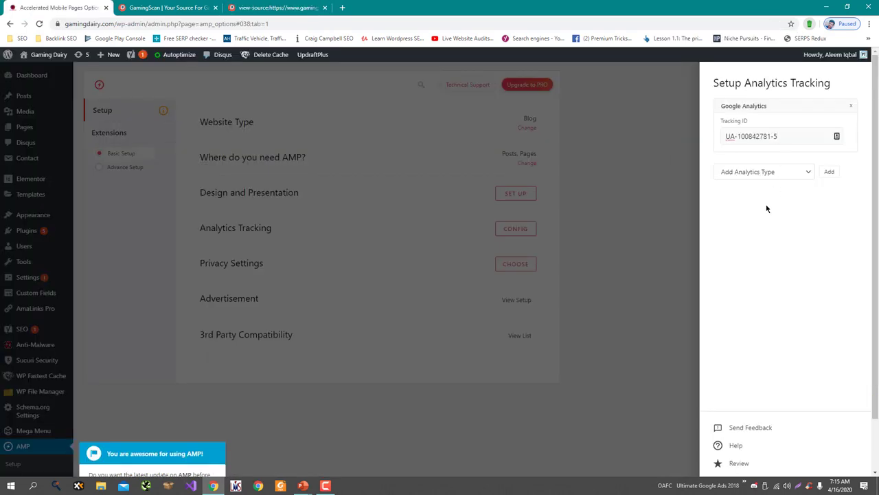
{"action": "left_click", "coordinate": [666, 216]}
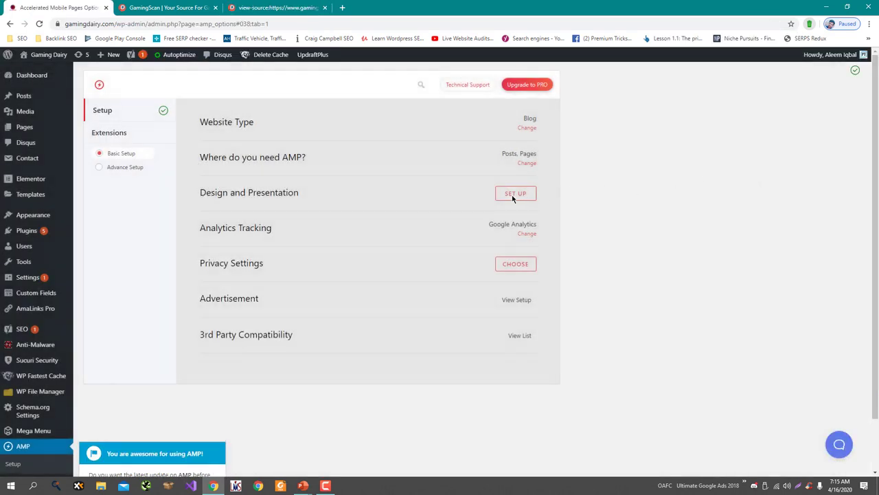
- Try the GDPR and Cookie Notice Bar options in the AMP privacy settings, switching them back off before leaving
{"action": "left_click", "coordinate": [513, 265]}
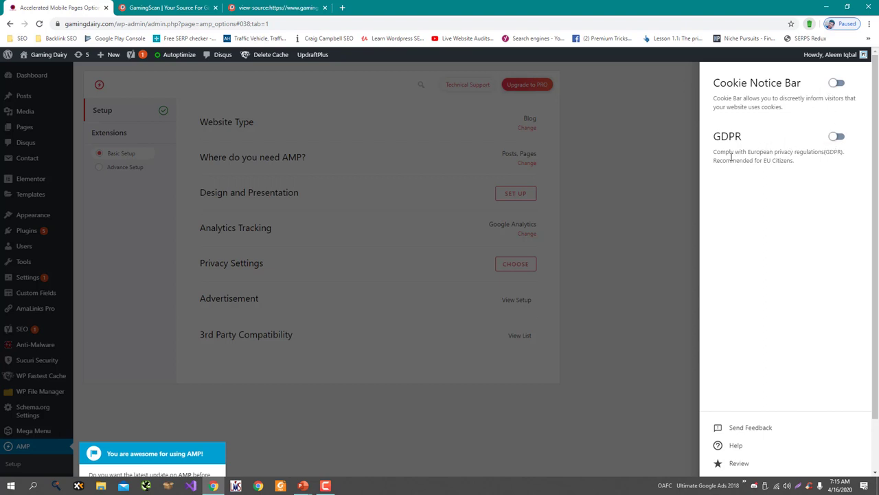
{"action": "left_click", "coordinate": [836, 135]}
{"action": "left_click", "coordinate": [837, 83]}
{"action": "left_click", "coordinate": [837, 136]}
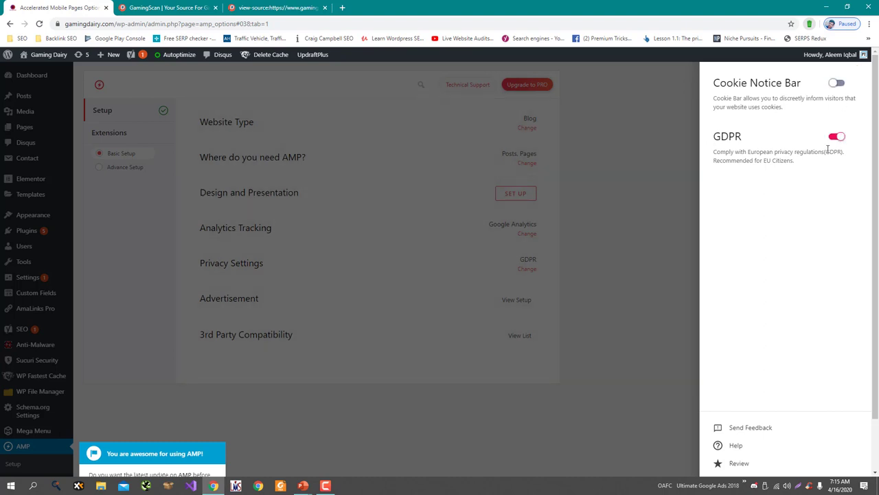
{"action": "left_click", "coordinate": [836, 136]}
{"action": "left_click", "coordinate": [603, 173]}
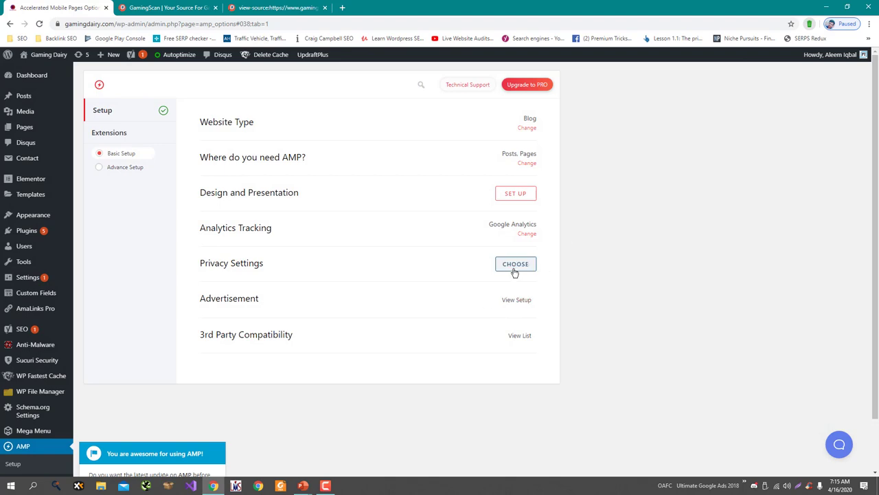
{"action": "left_click", "coordinate": [515, 271]}
{"action": "left_click", "coordinate": [488, 287]}
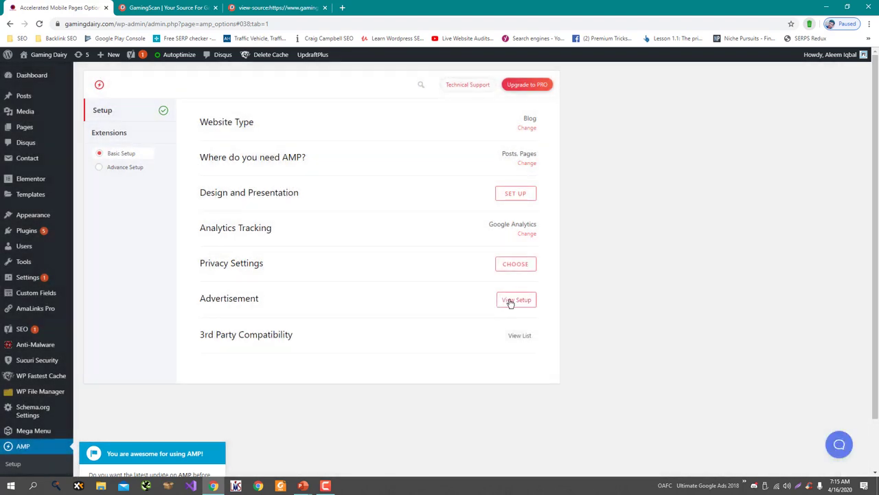
- Open the AMP Advertisement setup, look through its sections and decline the AMP newsletter subscription offer
{"action": "left_click", "coordinate": [515, 300]}
{"action": "scroll", "coordinate": [362, 234], "scroll_direction": "down", "scroll_amount": 2}
{"action": "scroll", "coordinate": [359, 223], "scroll_direction": "up", "scroll_amount": 2}
{"action": "scroll", "coordinate": [318, 337], "scroll_direction": "down", "scroll_amount": 2}
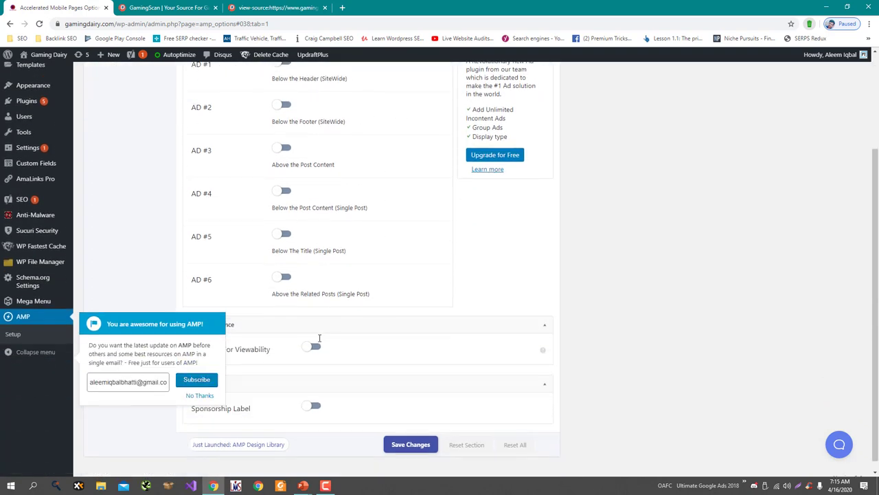
{"action": "left_click", "coordinate": [199, 395]}
{"action": "scroll", "coordinate": [268, 275], "scroll_direction": "up", "scroll_amount": 2}
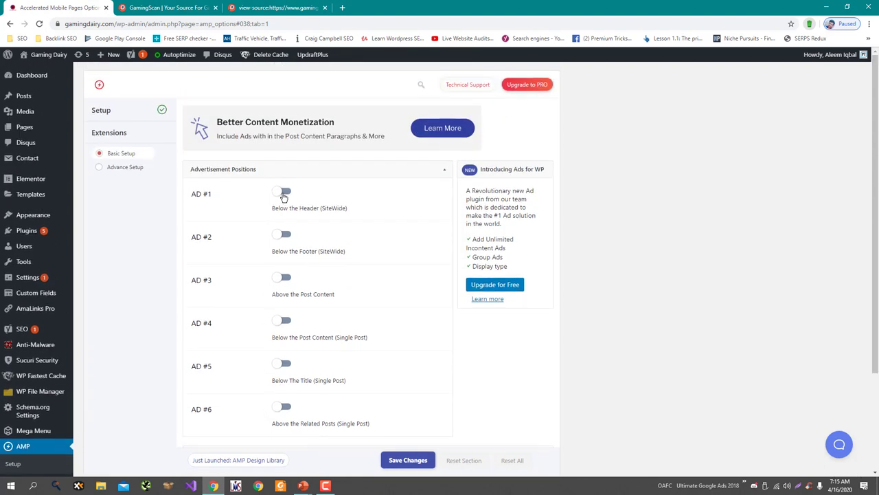
- Toggle the AD #1 (below the header) and AD #2 (below the footer) positions on and back off
{"action": "left_click", "coordinate": [284, 195]}
{"action": "left_click", "coordinate": [284, 196]}
{"action": "left_click", "coordinate": [283, 236]}
{"action": "left_click", "coordinate": [285, 237]}
- Turn on Optimize For Viewability under Ad Performance, read its help tip, and turn it back off
{"action": "scroll", "coordinate": [285, 238], "scroll_direction": "down", "scroll_amount": 1}
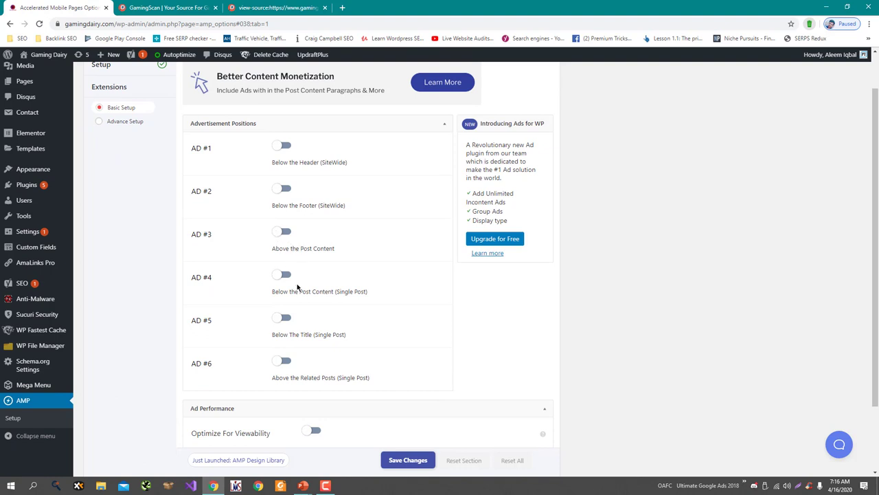
{"action": "scroll", "coordinate": [297, 287], "scroll_direction": "down", "scroll_amount": 1}
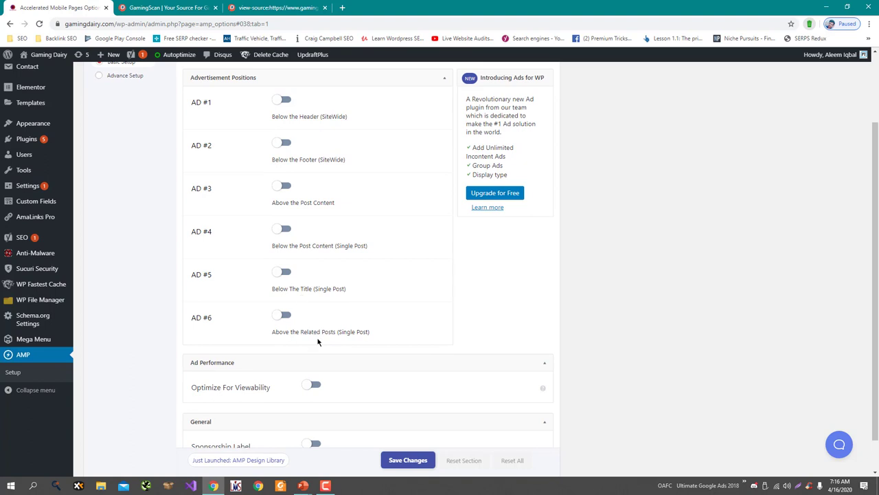
{"action": "scroll", "coordinate": [319, 340], "scroll_direction": "down", "scroll_amount": 1}
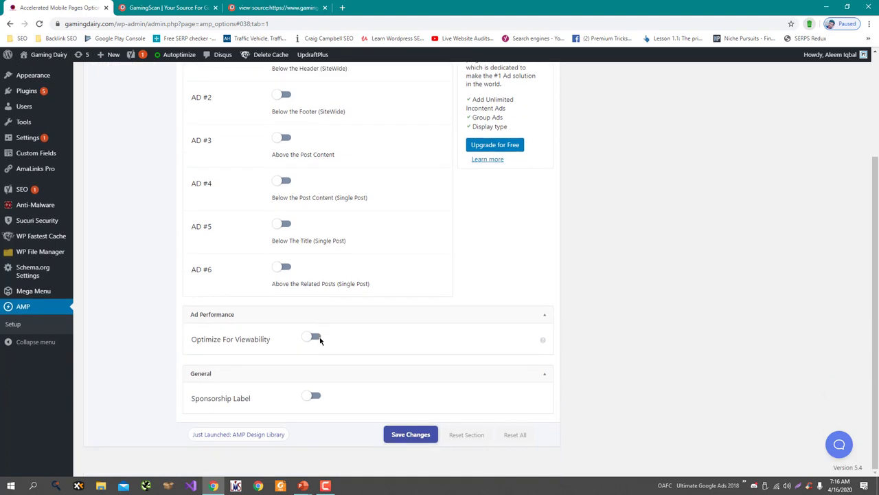
{"action": "left_click", "coordinate": [314, 337]}
{"action": "mouse_move", "coordinate": [542, 341]}
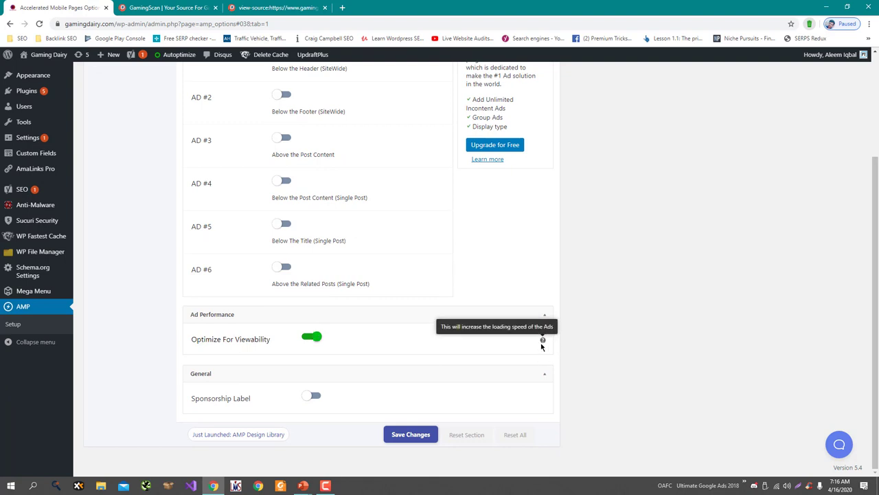
{"action": "left_click", "coordinate": [314, 336]}
- Switch the AMP options panel to Advance Setup
{"action": "scroll", "coordinate": [318, 336], "scroll_direction": "up", "scroll_amount": 3}
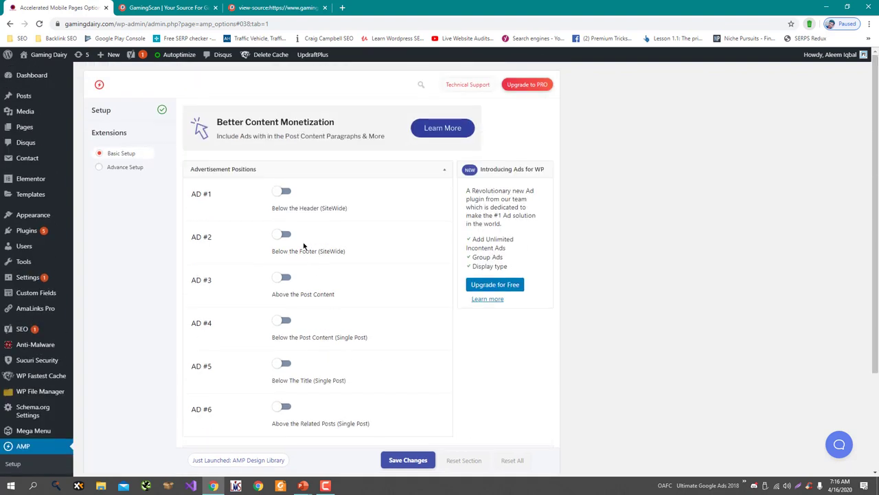
{"action": "left_click", "coordinate": [120, 169]}
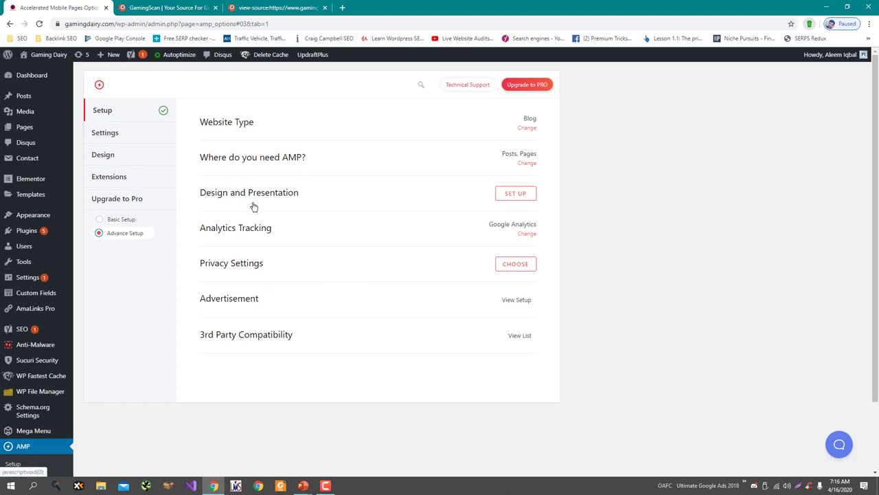
- Open the General settings, turn on logo Resize with the Flexible Width method, and adjust the logo size
{"action": "scroll", "coordinate": [252, 207], "scroll_direction": "down", "scroll_amount": 2}
{"action": "scroll", "coordinate": [251, 206], "scroll_direction": "up", "scroll_amount": 2}
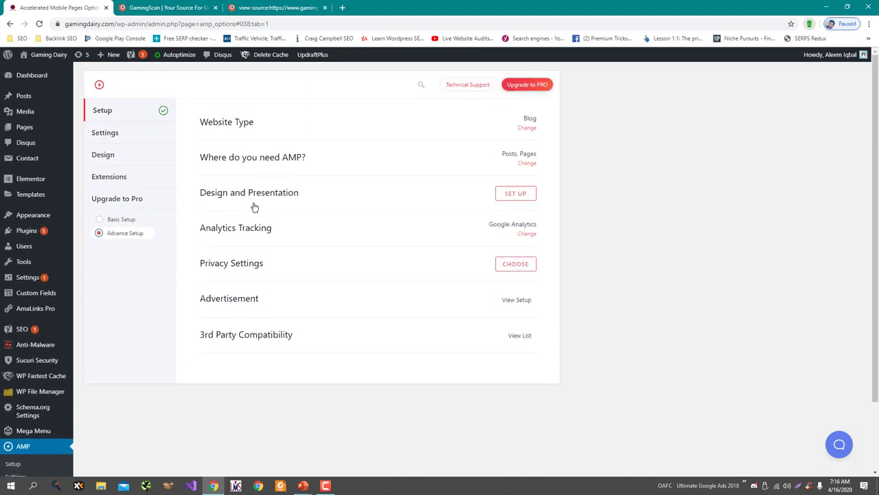
{"action": "left_click", "coordinate": [148, 138]}
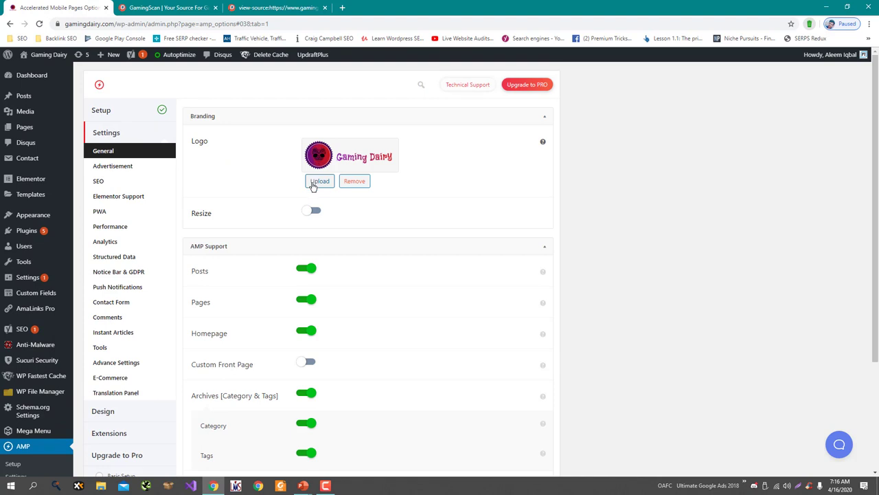
{"action": "left_click", "coordinate": [317, 213]}
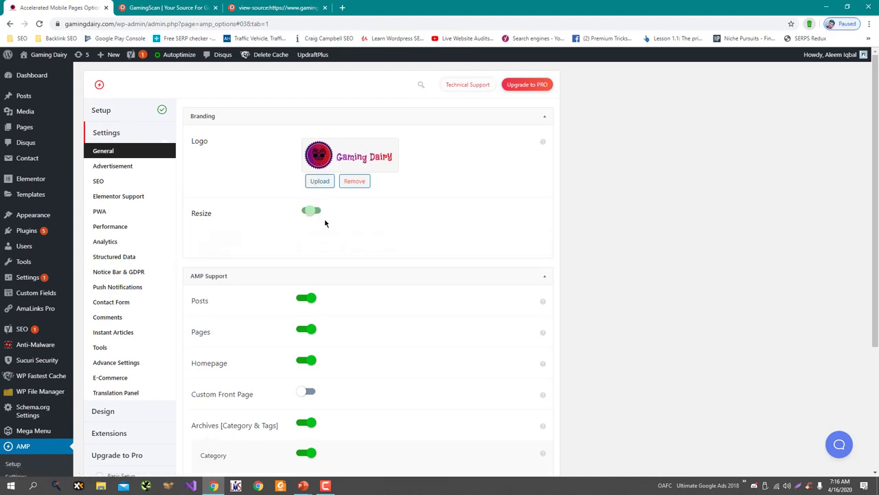
{"action": "left_click_drag", "start_coordinate": [389, 314], "coordinate": [354, 311]}
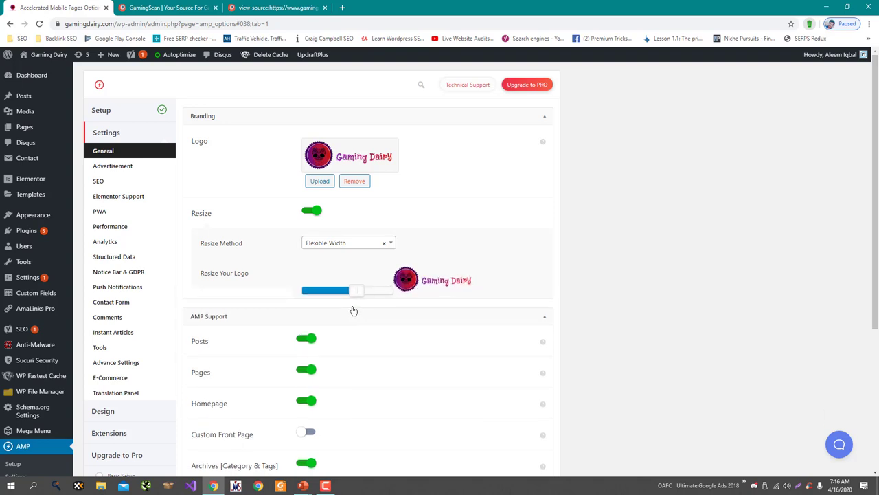
- Toggle AMP support for the Homepage off and back on
{"action": "scroll", "coordinate": [435, 275], "scroll_direction": "down", "scroll_amount": 1}
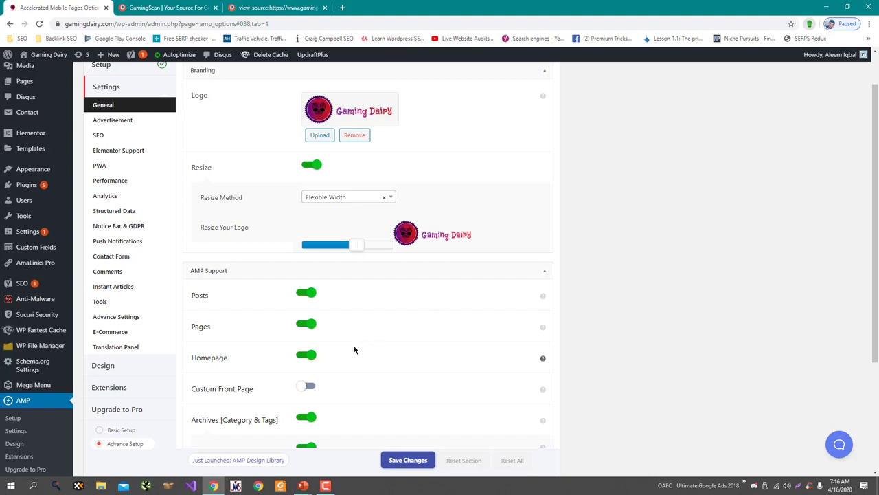
{"action": "left_click", "coordinate": [310, 356]}
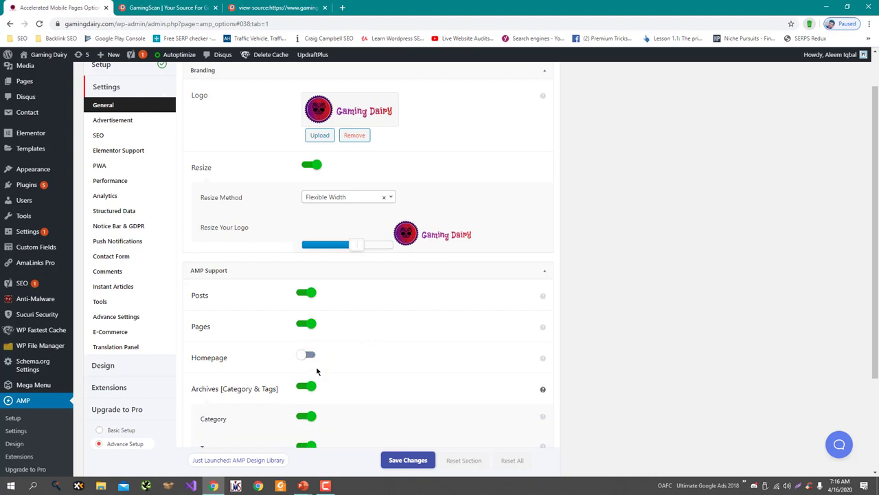
{"action": "left_click", "coordinate": [308, 357]}
- Turn on Custom Front Page, look through the pages offered as front page, and turn it back off
{"action": "left_click", "coordinate": [308, 389]}
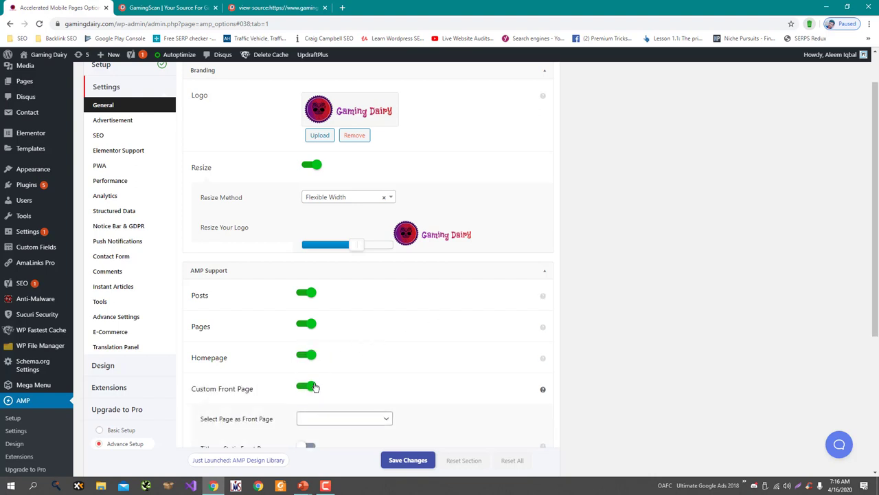
{"action": "scroll", "coordinate": [317, 394], "scroll_direction": "down", "scroll_amount": 1}
{"action": "scroll", "coordinate": [318, 394], "scroll_direction": "down", "scroll_amount": 1}
{"action": "left_click", "coordinate": [334, 378]}
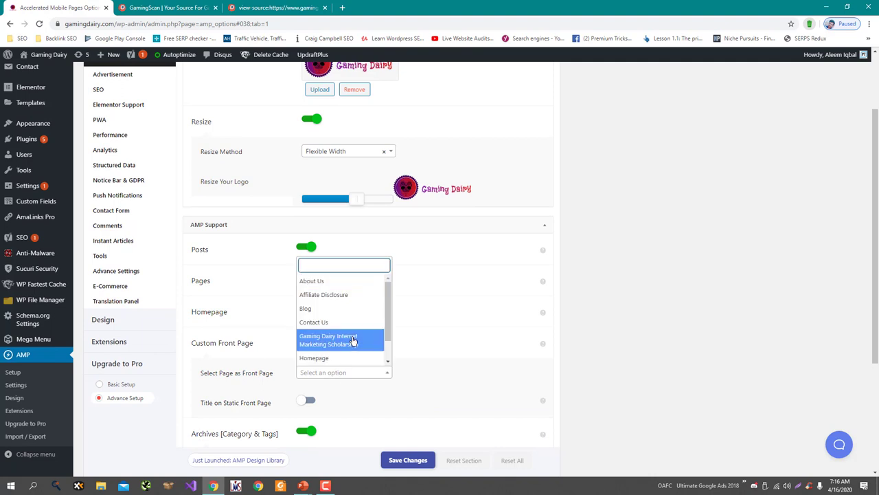
{"action": "scroll", "coordinate": [354, 345], "scroll_direction": "down", "scroll_amount": 1}
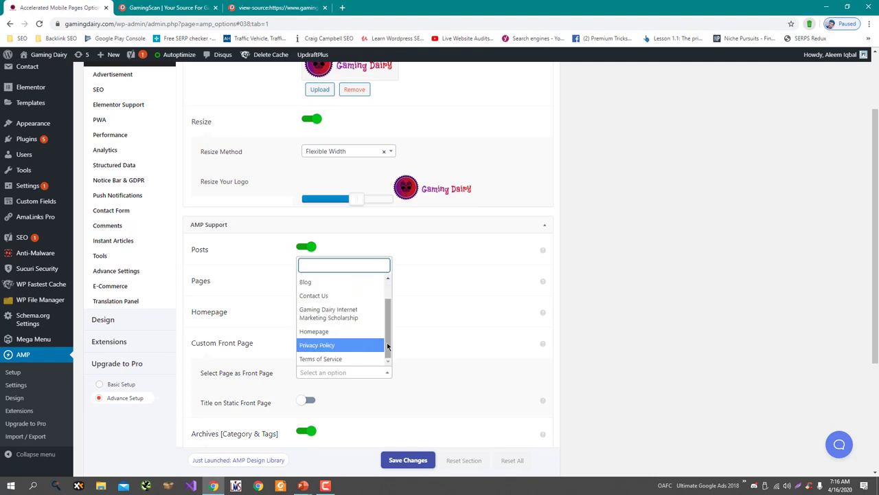
{"action": "left_click", "coordinate": [677, 319]}
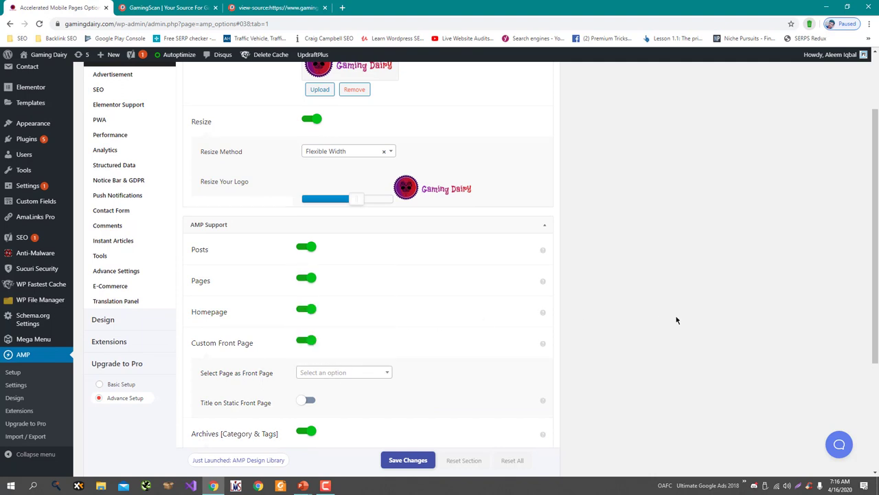
{"action": "left_click", "coordinate": [309, 342]}
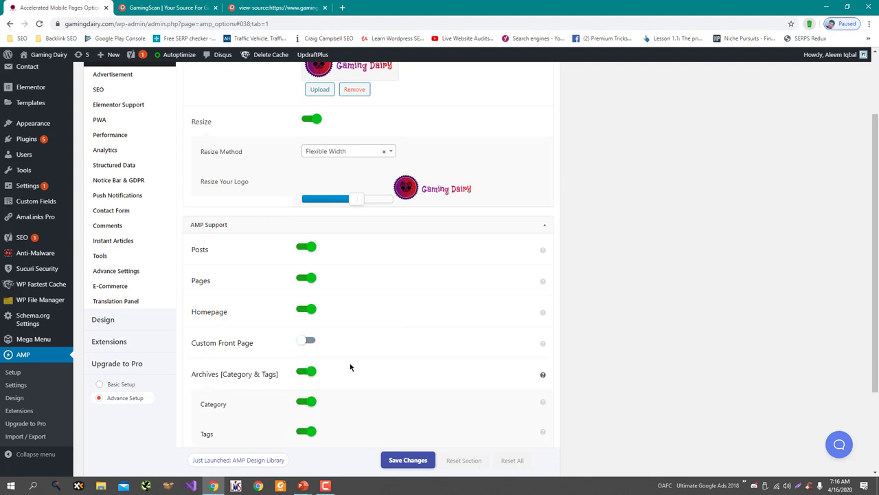
- Turn off AMP support for Tags archives and look through the Custom Taxonomies choices without selecting any
{"action": "scroll", "coordinate": [349, 364], "scroll_direction": "down", "scroll_amount": 1}
{"action": "left_click", "coordinate": [308, 341]}
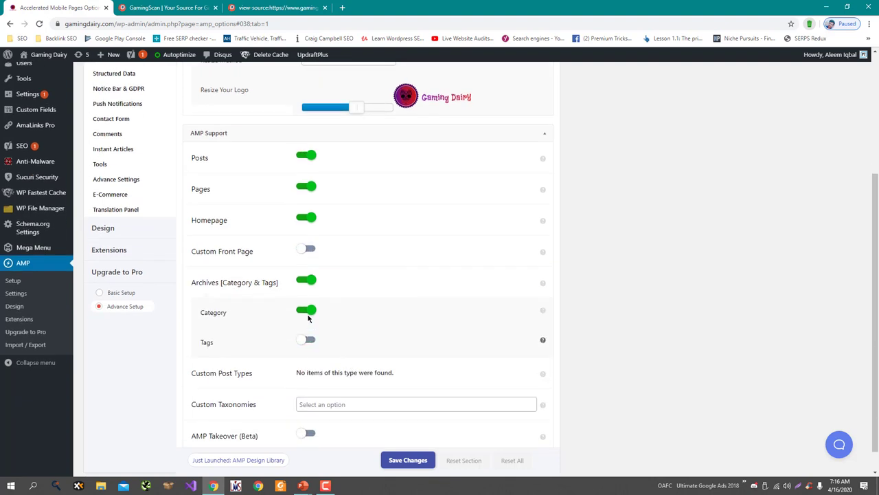
{"action": "scroll", "coordinate": [289, 348], "scroll_direction": "down", "scroll_amount": 1}
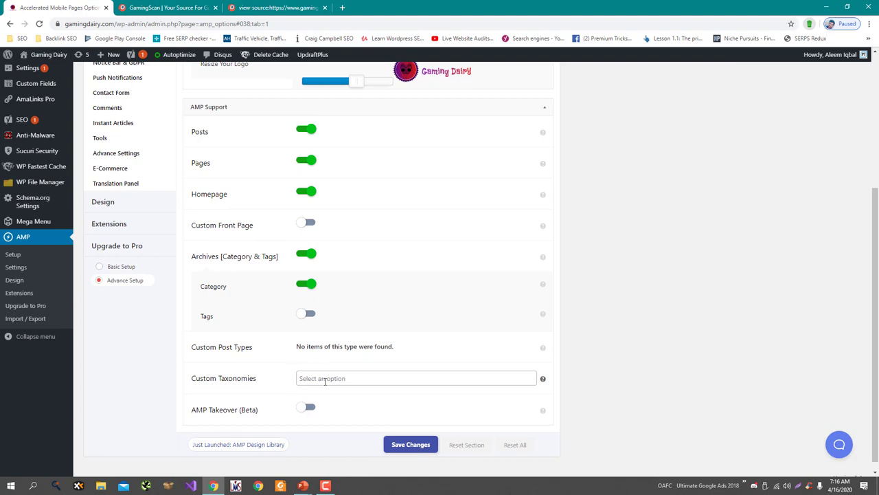
{"action": "left_click", "coordinate": [325, 379]}
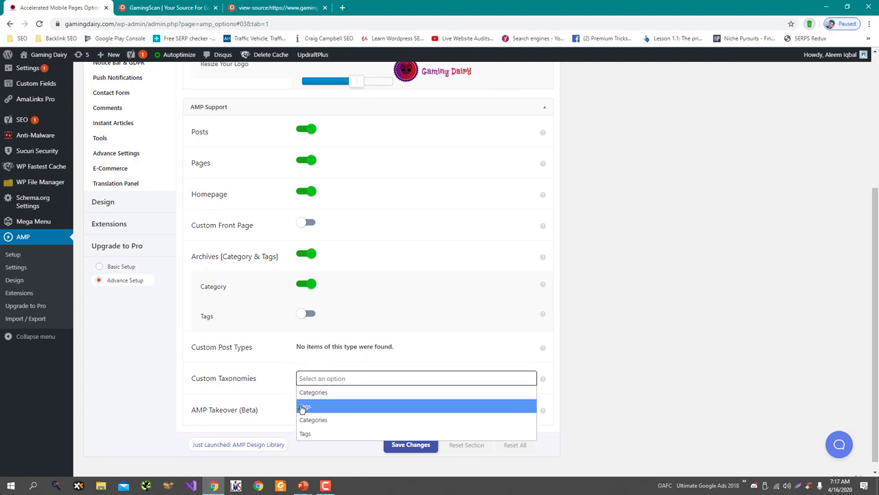
{"action": "left_click", "coordinate": [292, 385]}
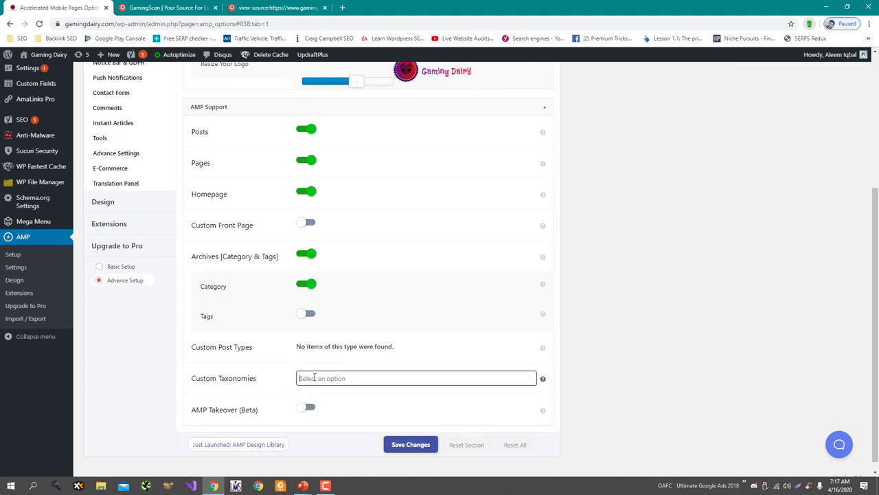
{"action": "left_click", "coordinate": [315, 378]}
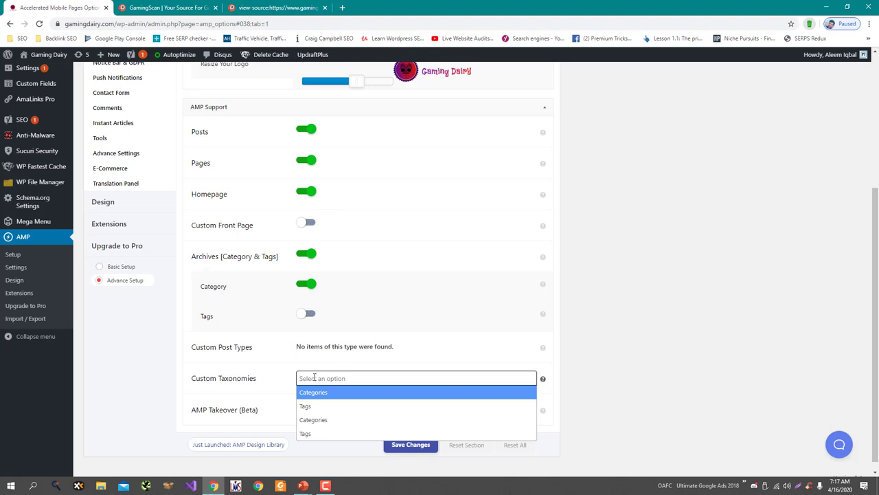
{"action": "left_click", "coordinate": [285, 377]}
- Turn on AMP Takeover (Beta) and save the changes
{"action": "scroll", "coordinate": [283, 377], "scroll_direction": "down", "scroll_amount": 1}
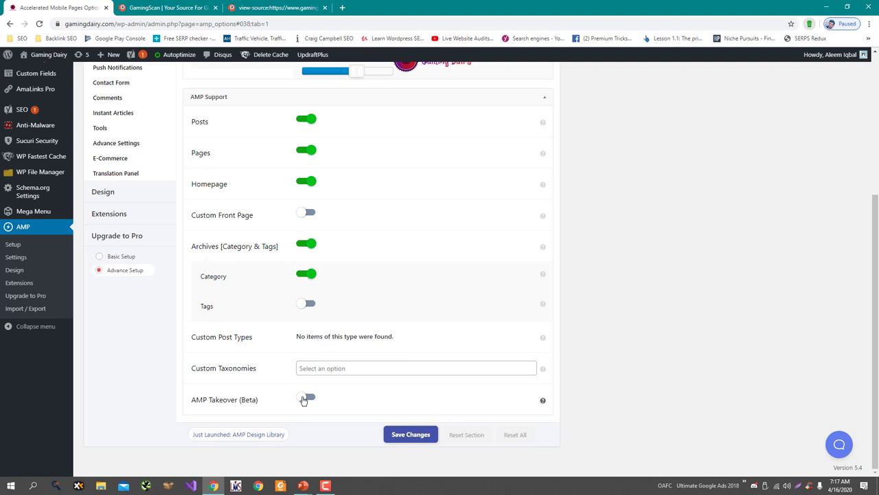
{"action": "left_click", "coordinate": [305, 399]}
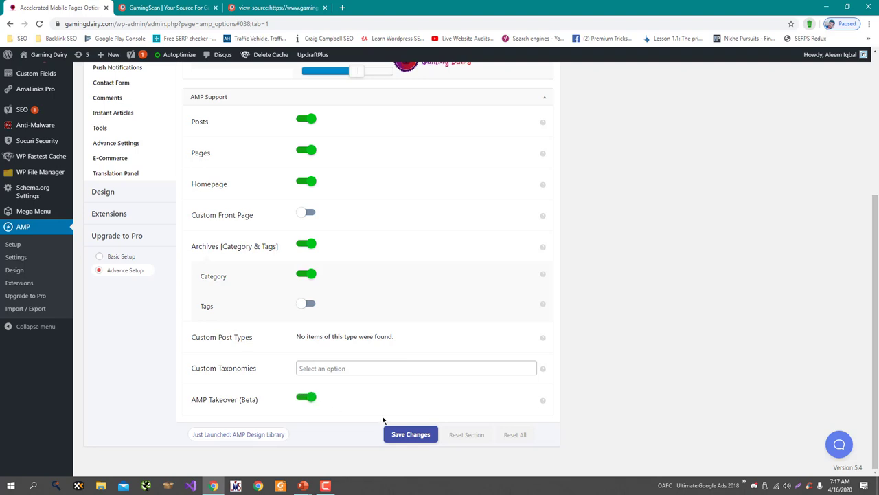
{"action": "left_click", "coordinate": [410, 434]}
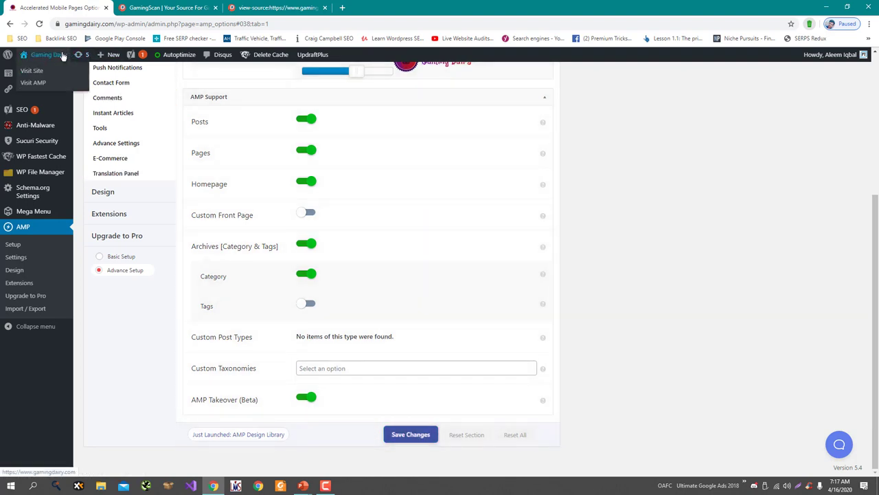
- Open the Gaming Dairy homepage in a new browser tab and inspect its AMP version, including the navigation menu
{"action": "right_click", "coordinate": [63, 56]}
{"action": "left_click", "coordinate": [102, 60]}
{"action": "left_click", "coordinate": [149, 9]}
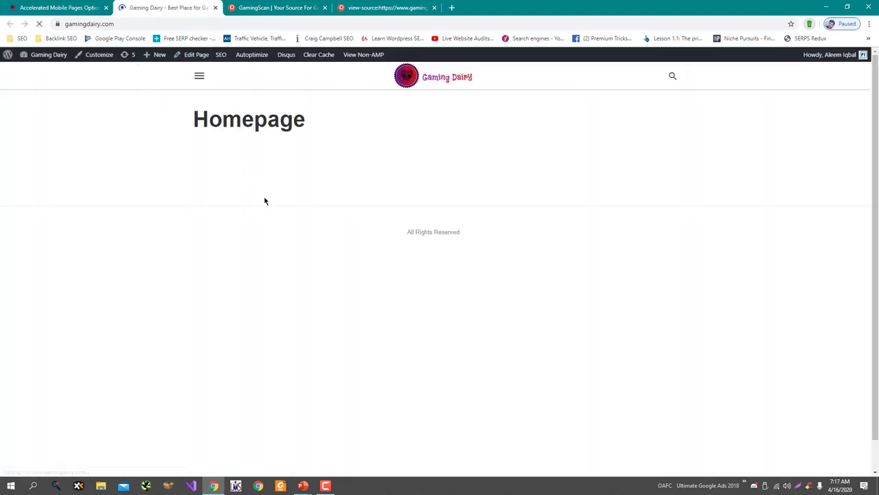
{"action": "scroll", "coordinate": [264, 200], "scroll_direction": "down", "scroll_amount": 1}
{"action": "scroll", "coordinate": [265, 200], "scroll_direction": "up", "scroll_amount": 1}
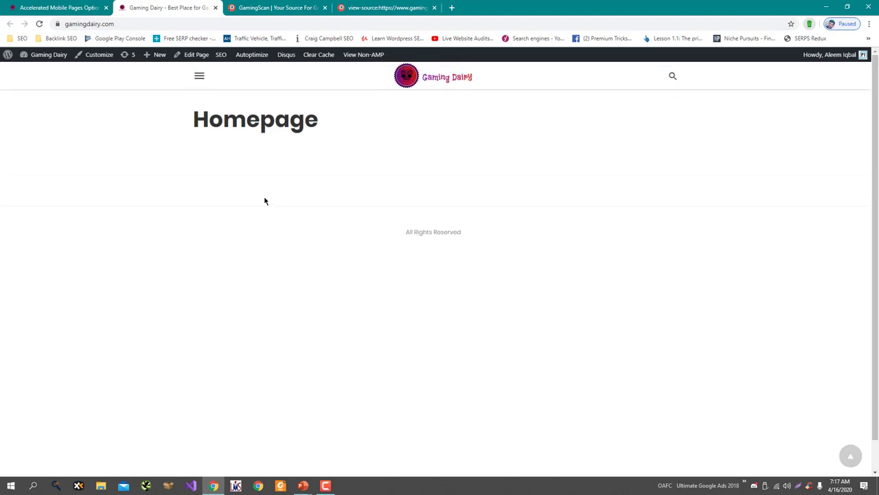
{"action": "left_click", "coordinate": [204, 81]}
{"action": "left_click", "coordinate": [844, 175]}
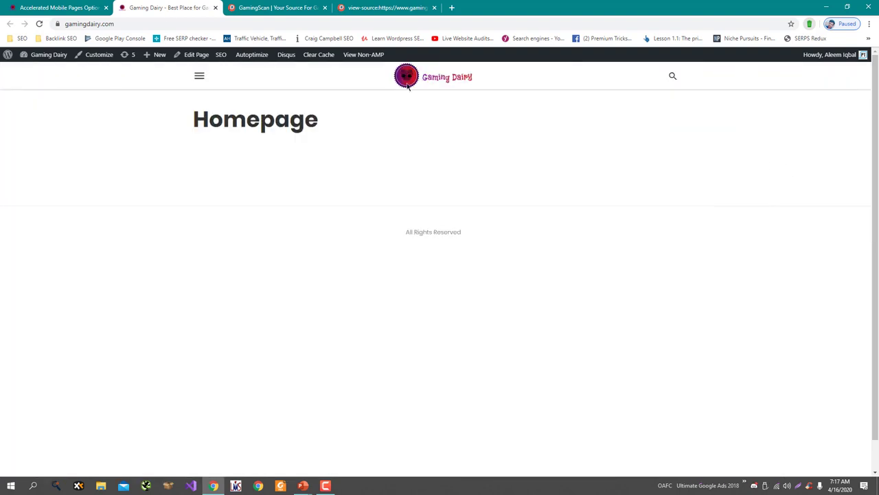
- Return to the AMP options, turn off AMP Takeover (Beta), and save the changes
{"action": "left_click", "coordinate": [79, 6]}
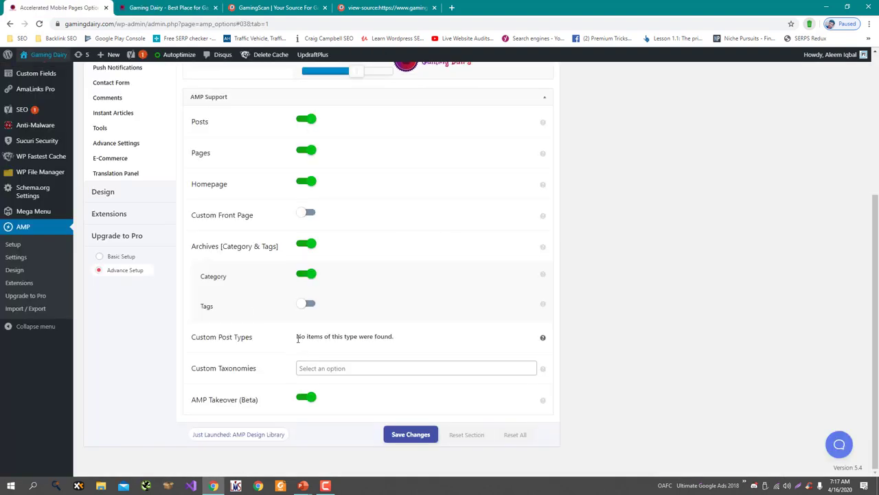
{"action": "left_click", "coordinate": [307, 398]}
{"action": "left_click", "coordinate": [403, 436]}
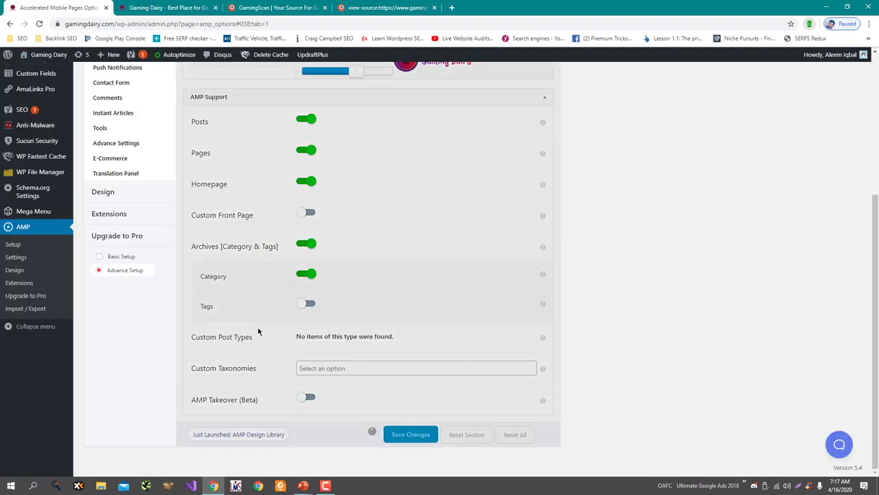
- Review the ad positions and Ad Performance in the Advertisement settings and start the free Ads for WP upgrade
{"action": "scroll", "coordinate": [256, 332], "scroll_direction": "up", "scroll_amount": 3}
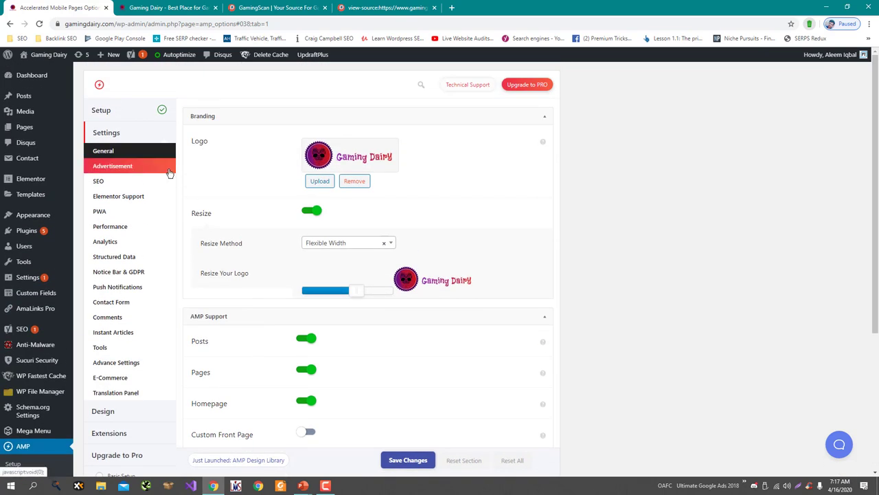
{"action": "left_click", "coordinate": [170, 8]}
{"action": "left_click", "coordinate": [23, 5]}
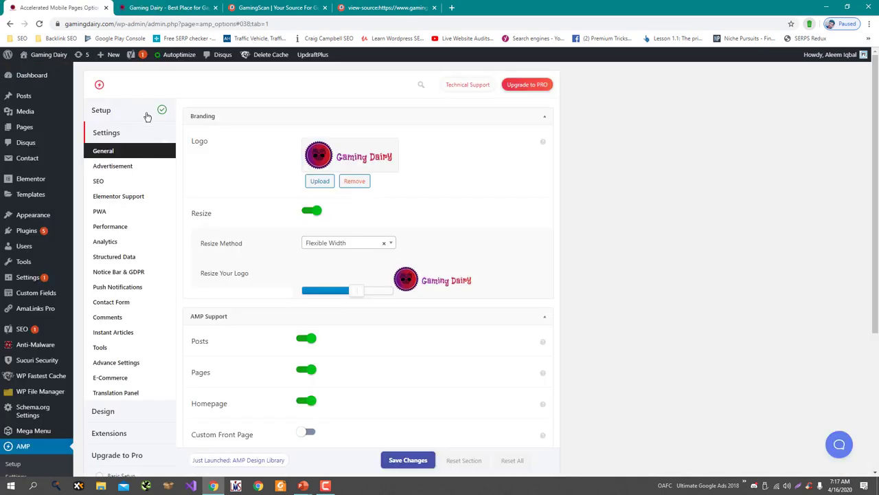
{"action": "left_click", "coordinate": [138, 170]}
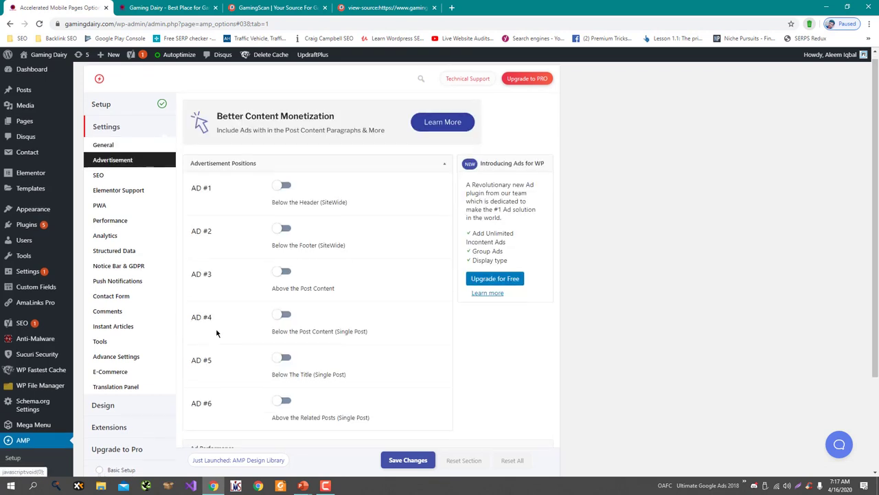
{"action": "scroll", "coordinate": [216, 333], "scroll_direction": "down", "scroll_amount": 2}
{"action": "scroll", "coordinate": [218, 333], "scroll_direction": "up", "scroll_amount": 2}
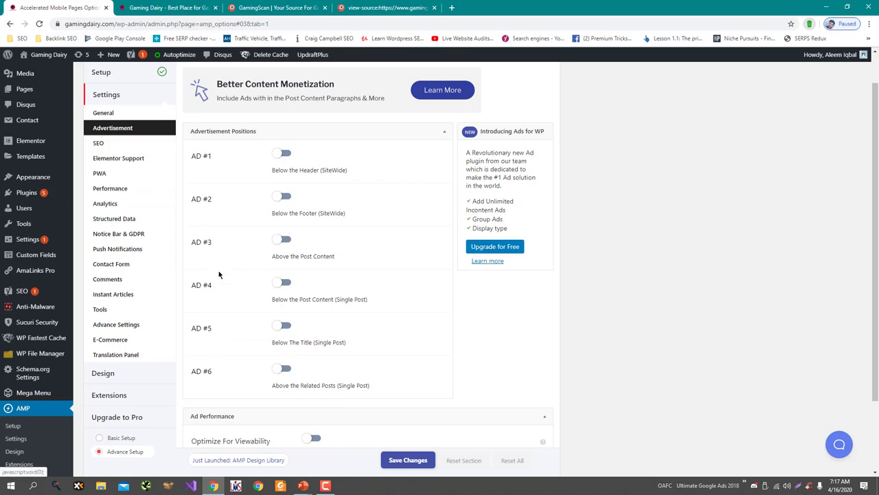
{"action": "scroll", "coordinate": [220, 276], "scroll_direction": "down", "scroll_amount": 1}
{"action": "scroll", "coordinate": [220, 276], "scroll_direction": "up", "scroll_amount": 2}
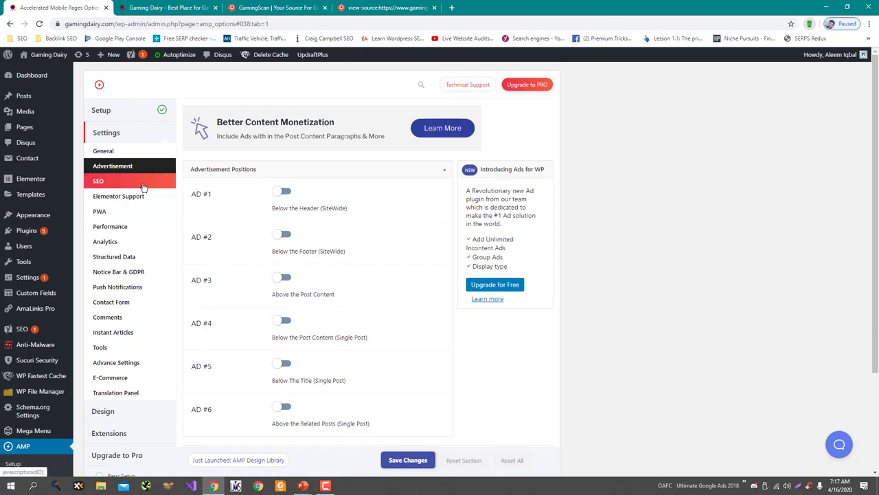
{"action": "left_click", "coordinate": [511, 288]}
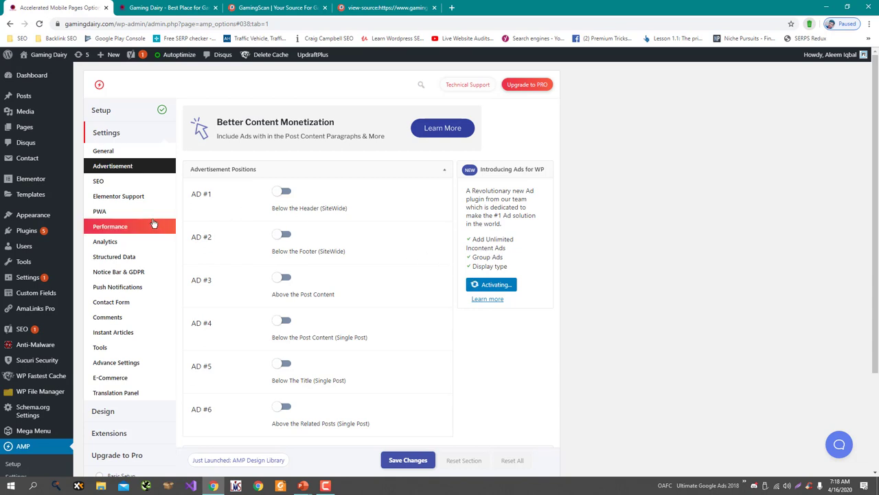
- Turn on OpenGraph Meta Tags in the SEO settings and check the SEO plugin choices, keeping Yoast selected
{"action": "left_click", "coordinate": [168, 184]}
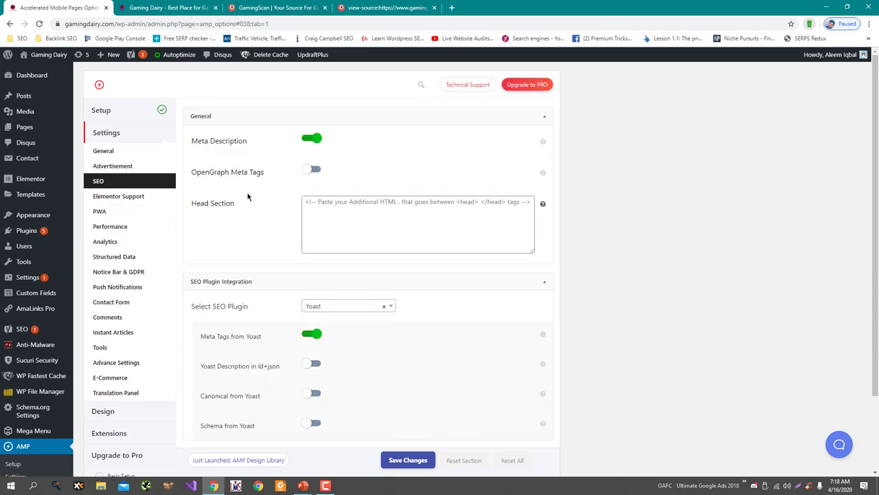
{"action": "left_click", "coordinate": [314, 172]}
{"action": "scroll", "coordinate": [295, 224], "scroll_direction": "down", "scroll_amount": 1}
{"action": "left_click", "coordinate": [341, 266]}
{"action": "left_click", "coordinate": [342, 268]}
{"action": "left_click", "coordinate": [343, 267]}
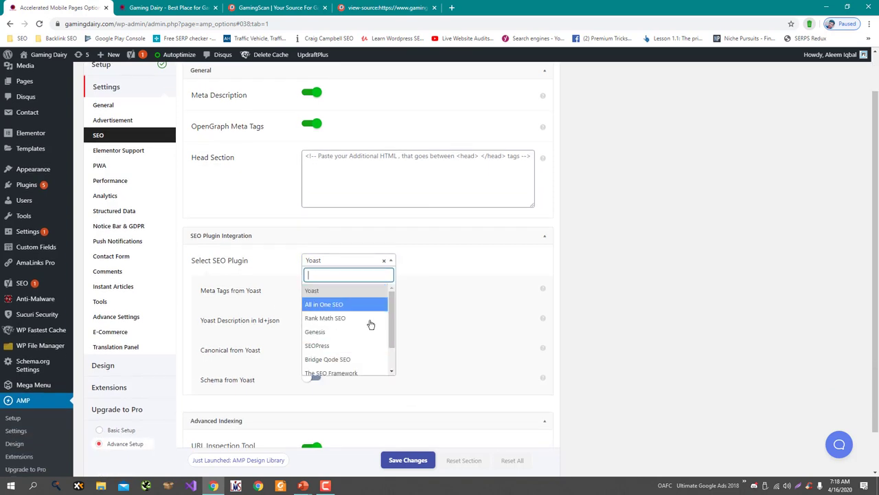
{"action": "scroll", "coordinate": [357, 345], "scroll_direction": "down", "scroll_amount": 1}
{"action": "left_click", "coordinate": [426, 304]}
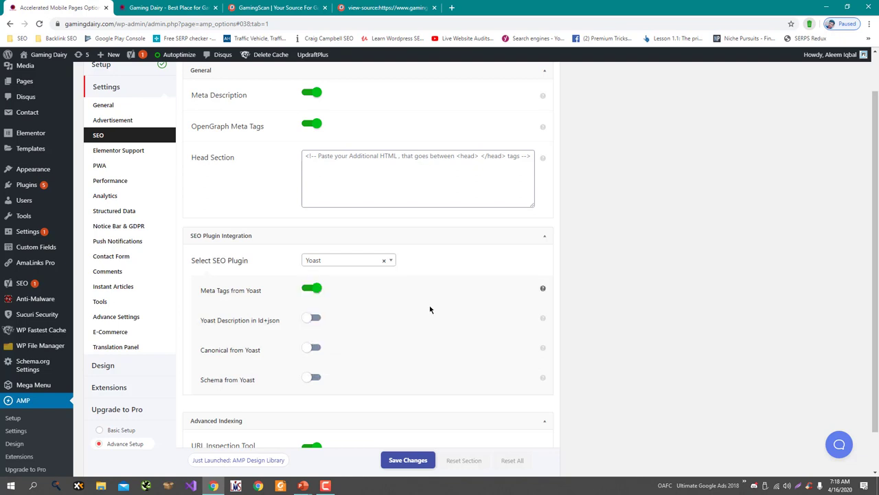
- Turn on Yoast Description in ld+json, Canonical from Yoast and Schema from Yoast under SEO Plugin Integration
{"action": "scroll", "coordinate": [397, 313], "scroll_direction": "down", "scroll_amount": 1}
{"action": "left_click", "coordinate": [313, 275]}
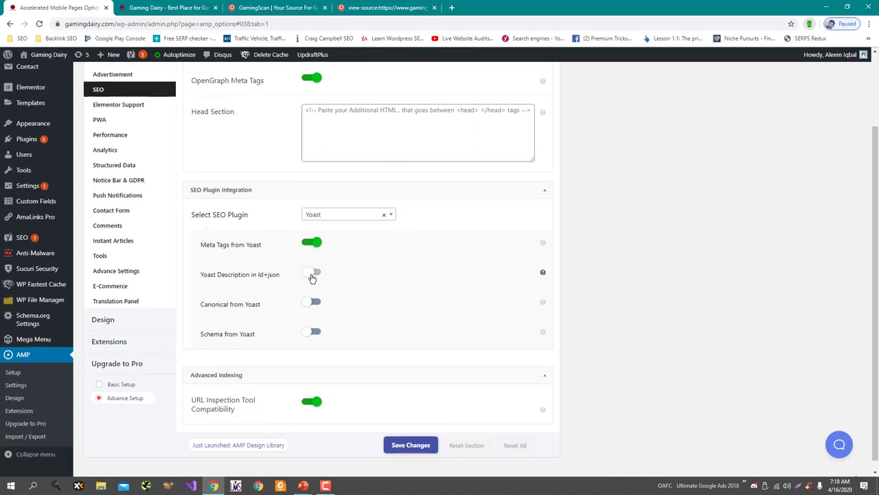
{"action": "left_click", "coordinate": [313, 303]}
{"action": "left_click", "coordinate": [317, 334]}
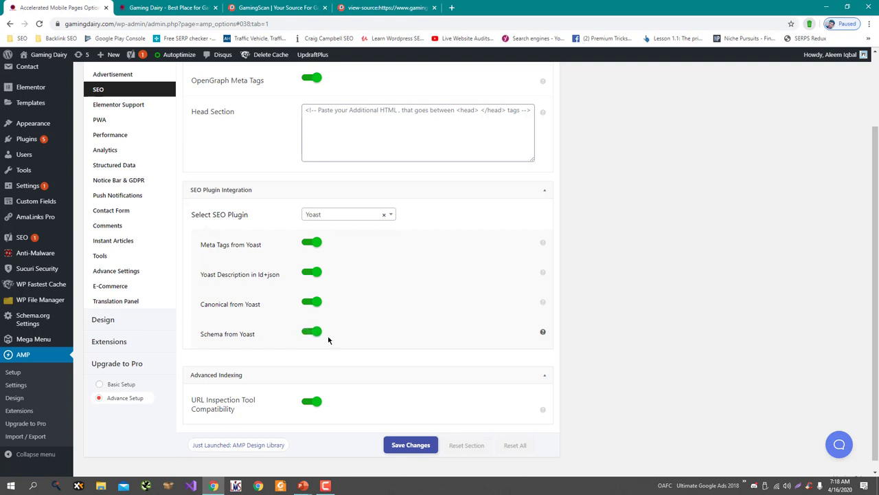
- Save the SEO changes and read the help notes for the Yoast description and meta tag options
{"action": "scroll", "coordinate": [438, 432], "scroll_direction": "down", "scroll_amount": 1}
{"action": "left_click", "coordinate": [415, 434]}
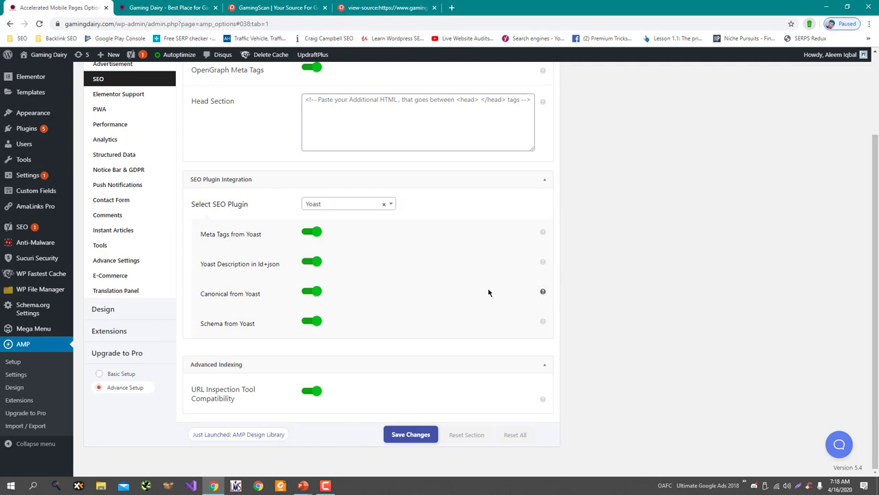
{"action": "mouse_move", "coordinate": [543, 263]}
{"action": "mouse_move", "coordinate": [544, 234]}
{"action": "scroll", "coordinate": [520, 296], "scroll_direction": "up", "scroll_amount": 1}
{"action": "scroll", "coordinate": [518, 302], "scroll_direction": "up", "scroll_amount": 1}
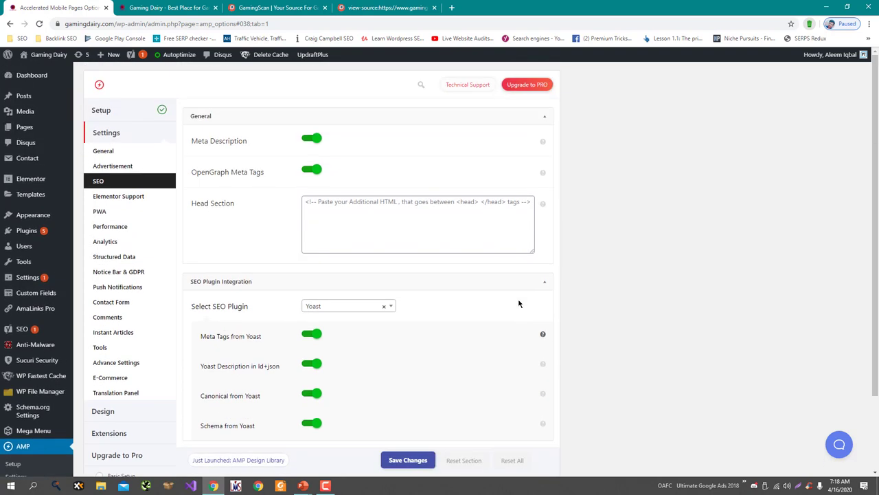
- Try turning on Elementor Support, open the required Page Builder For AMP extension page, and switch the support back off
{"action": "left_click", "coordinate": [114, 197]}
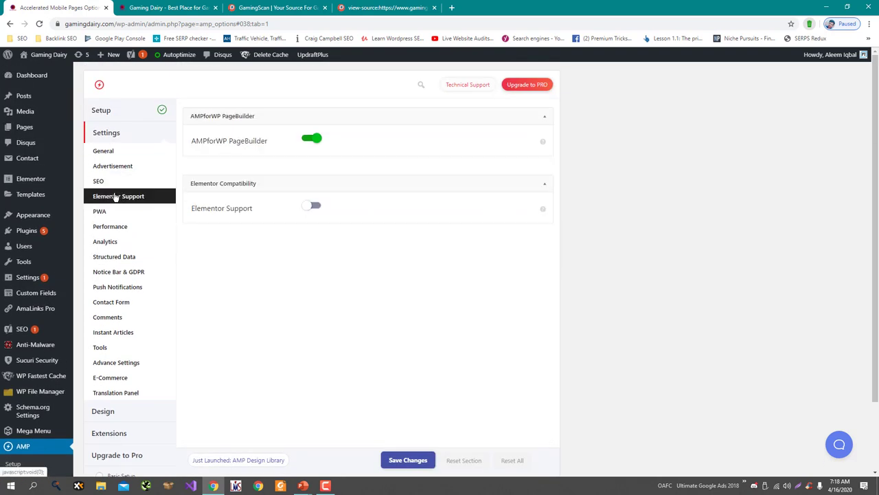
{"action": "left_click", "coordinate": [320, 208]}
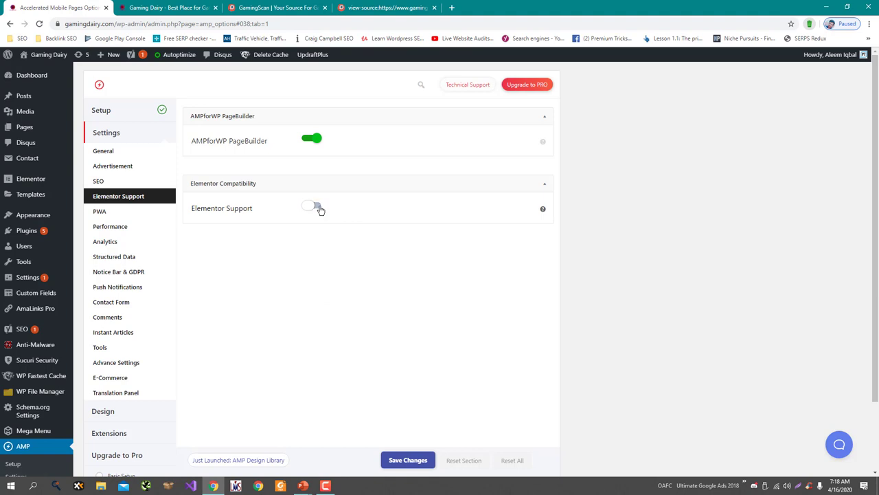
{"action": "left_click", "coordinate": [318, 208]}
{"action": "left_click", "coordinate": [319, 208]}
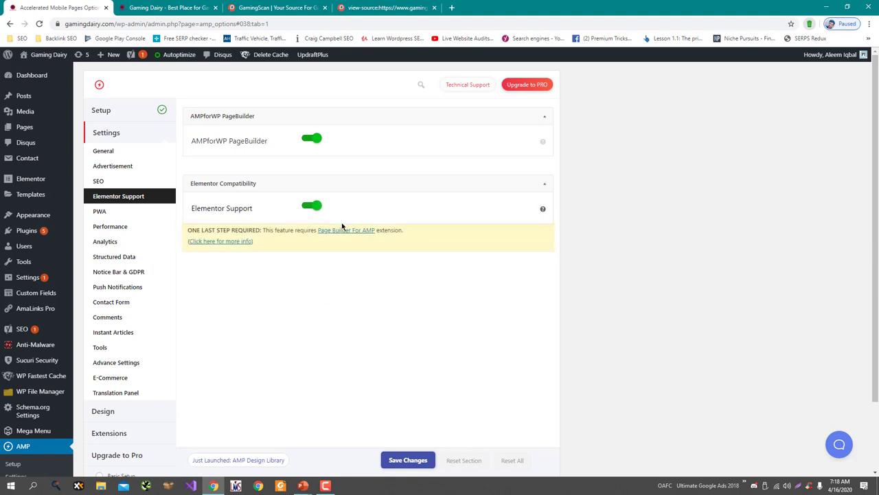
{"action": "right_click", "coordinate": [356, 231]}
{"action": "left_click", "coordinate": [393, 237]}
{"action": "left_click", "coordinate": [206, 8]}
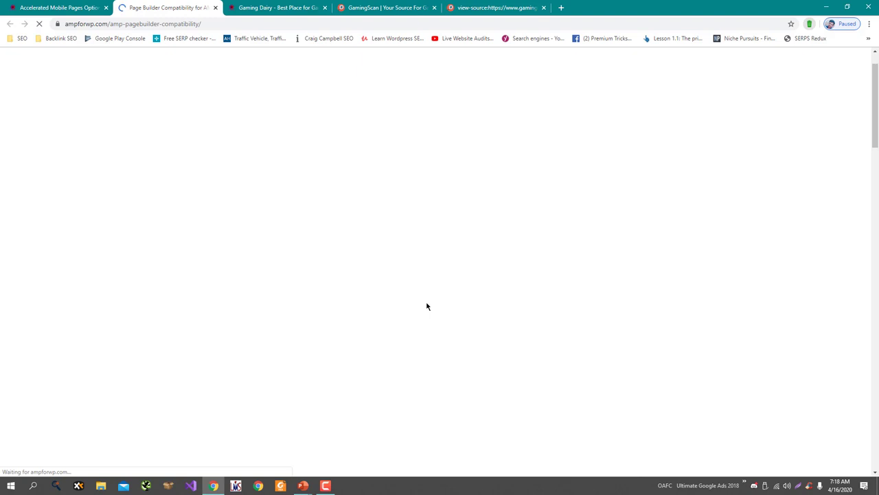
{"action": "key", "text": "ctrl+w"}
{"action": "key", "text": "ctrl+shift+Tab"}
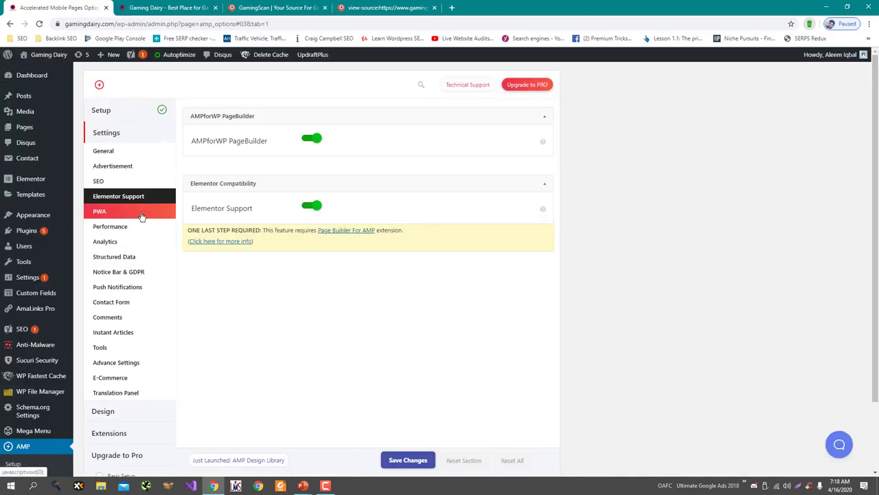
{"action": "left_click", "coordinate": [313, 206]}
- Open the PWA settings and consult the Speed Optimization of AMP and 8 Things to Know about AMP slides in PowerPoint
{"action": "left_click", "coordinate": [133, 214]}
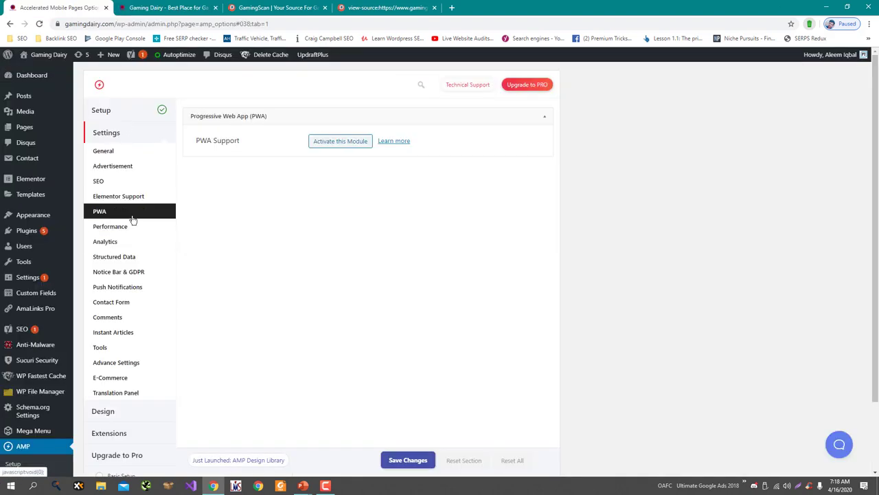
{"action": "key", "text": "alt+Tab"}
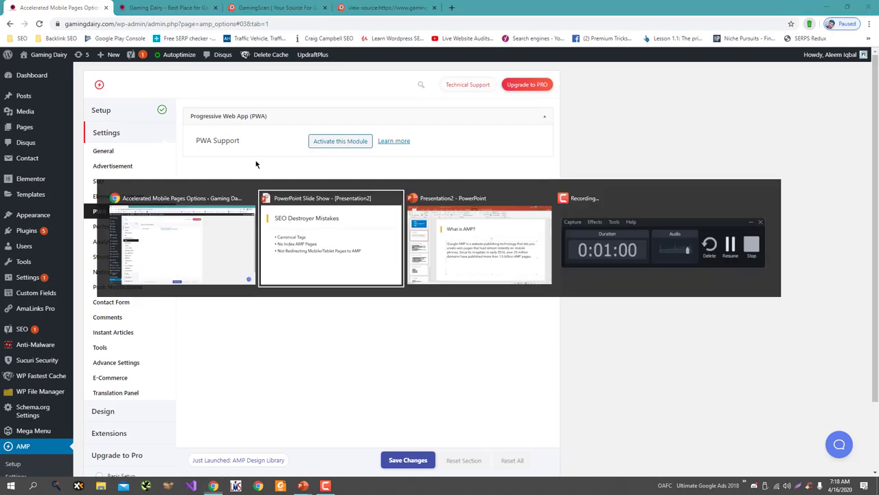
{"action": "key", "text": "Right"}
{"action": "key", "text": "Right"}
{"action": "key", "text": "Right"}
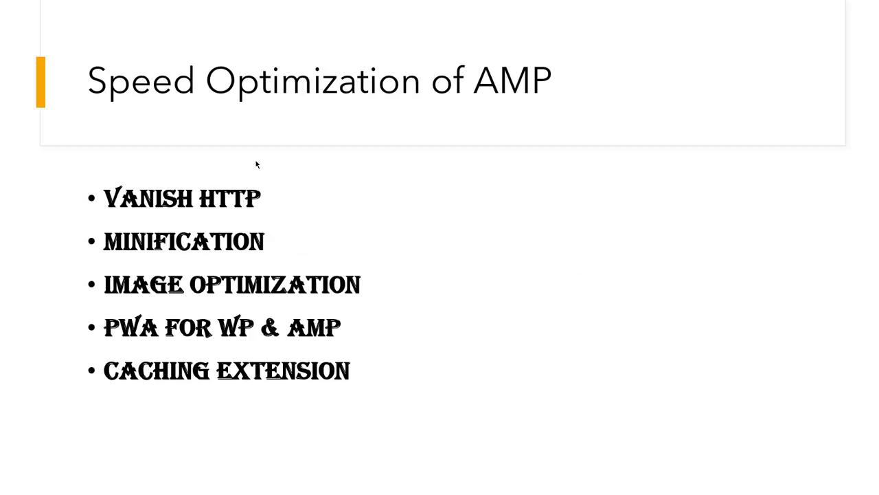
{"action": "key", "text": "Left"}
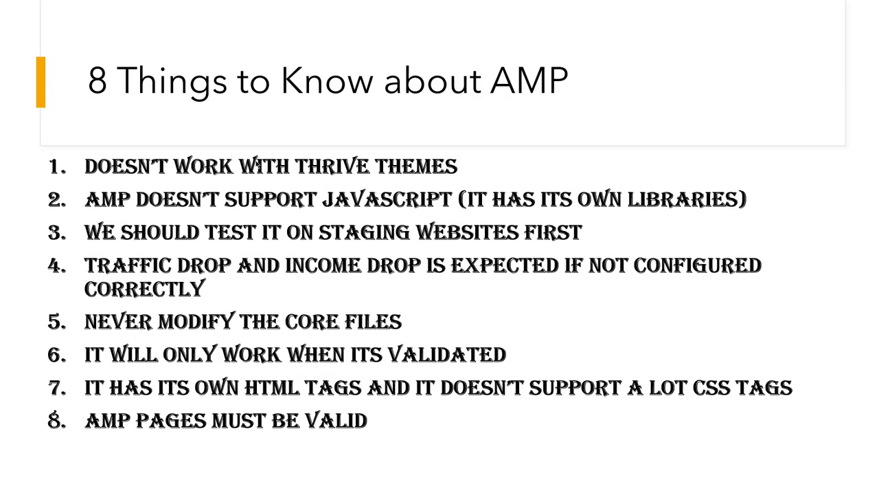
{"action": "key", "text": "Left"}
{"action": "key", "text": "Right"}
{"action": "key", "text": "Right"}
{"action": "key", "text": "Left"}
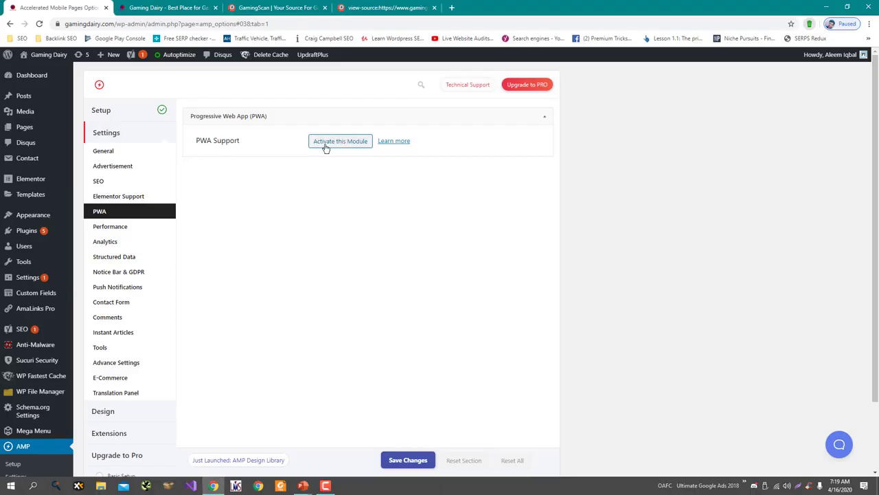
- Activate the PWA Support module in the AMP settings
{"action": "left_click", "coordinate": [328, 144]}
{"action": "key", "text": "alt+Tab"}
{"action": "key", "text": "alt+Tab"}
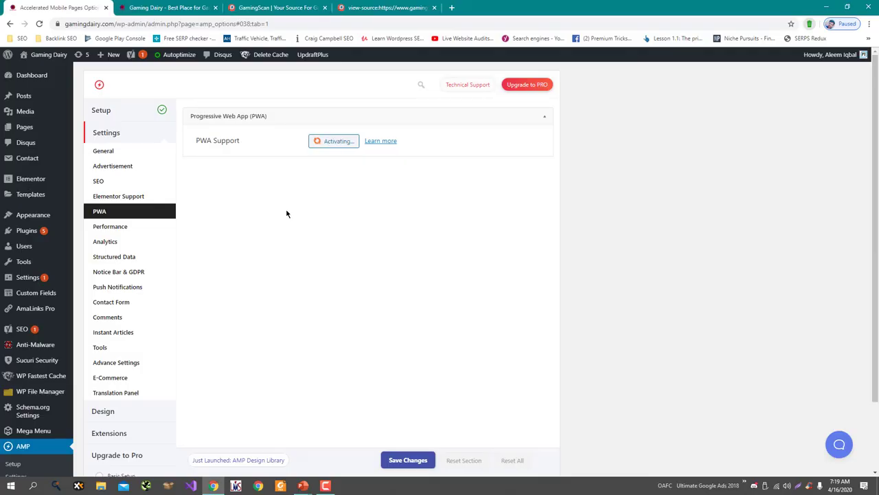
- Turn on Leverage Browser Caching and Optimize CSS (beta) in the Performance settings and save the changes
{"action": "left_click", "coordinate": [161, 228]}
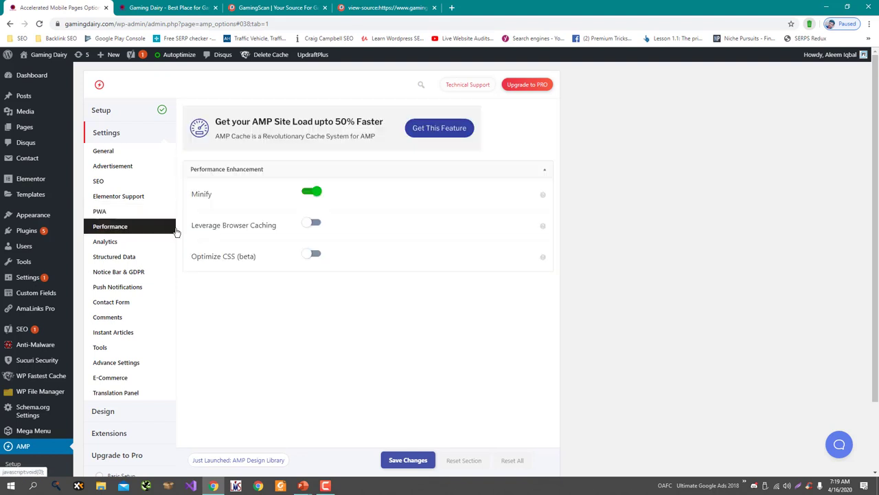
{"action": "left_click", "coordinate": [310, 224]}
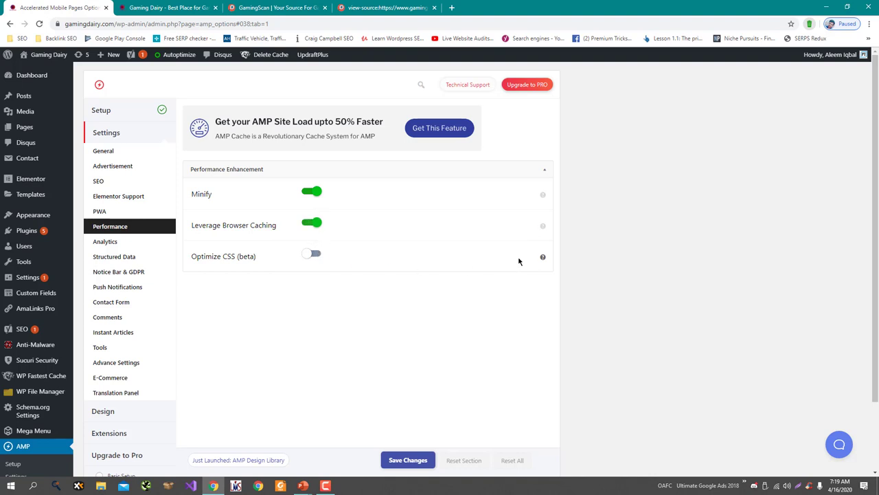
{"action": "left_click", "coordinate": [314, 255]}
{"action": "left_click", "coordinate": [410, 459]}
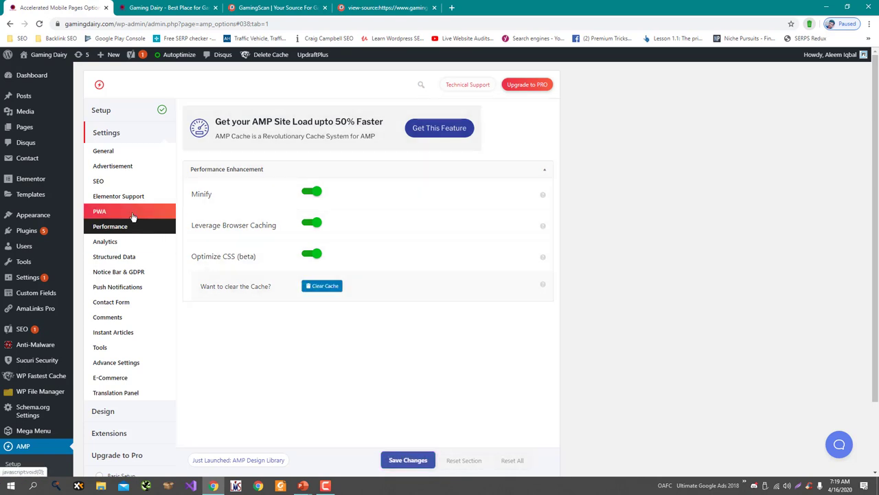
- Check the PWA module's activation and clear the Optimize CSS cache in the Performance settings
{"action": "left_click", "coordinate": [135, 212]}
{"action": "left_click", "coordinate": [145, 228]}
{"action": "left_click", "coordinate": [323, 285]}
- Open the installed PWA plugin's settings, review its Installation Status dashboard, and return to the AMP options
{"action": "left_click", "coordinate": [121, 212]}
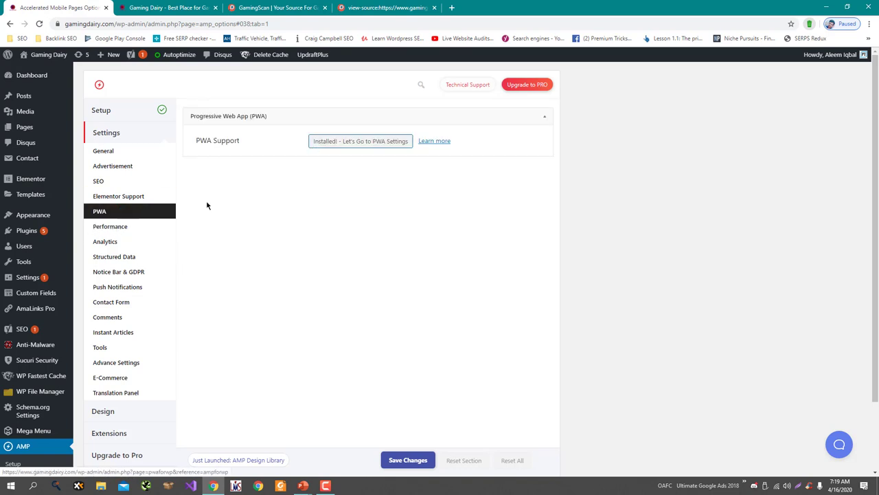
{"action": "left_click", "coordinate": [383, 142]}
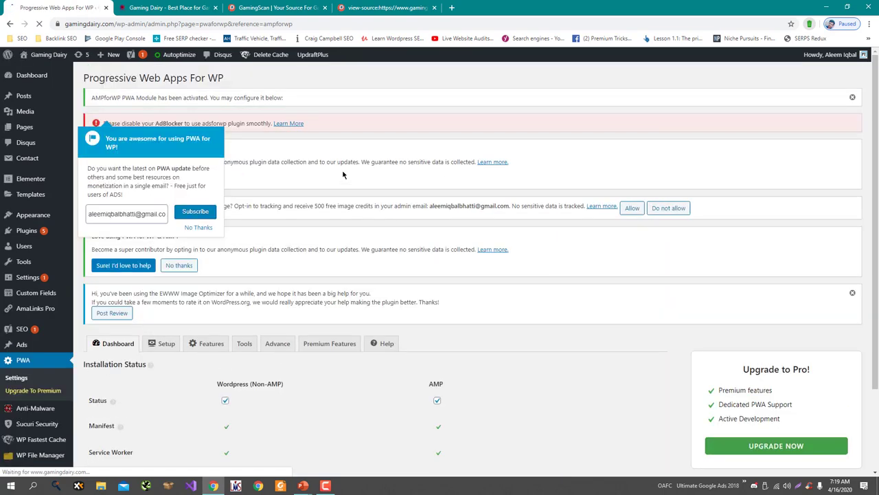
{"action": "scroll", "coordinate": [344, 174], "scroll_direction": "down", "scroll_amount": 2}
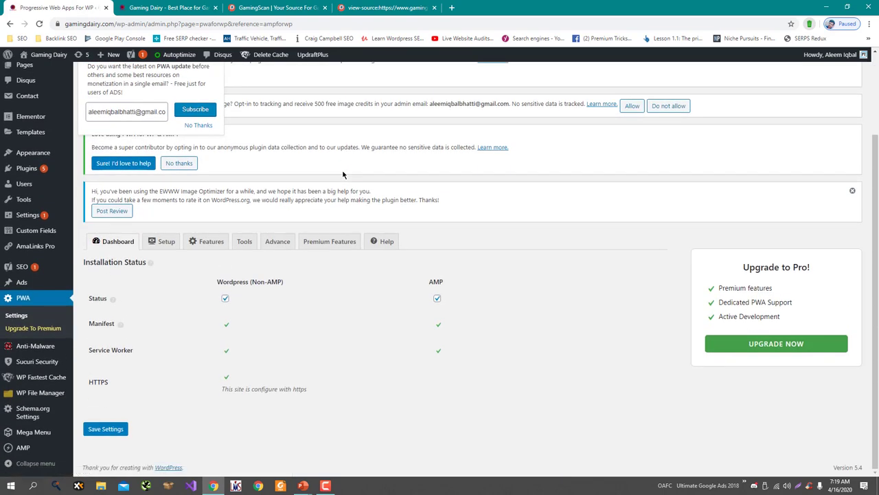
{"action": "mouse_move", "coordinate": [149, 265]}
{"action": "key", "text": "F5"}
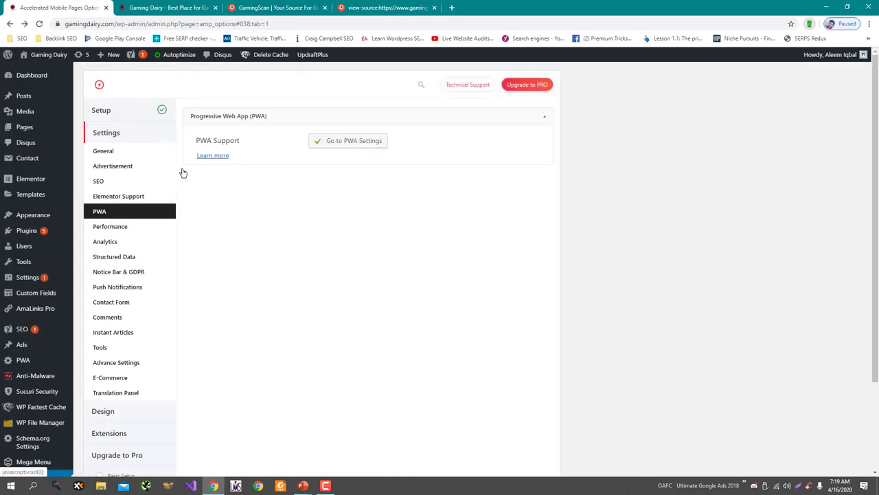
- Turn on Minify and Leverage Browser Caching in the Performance settings and save the changes
{"action": "left_click", "coordinate": [163, 231]}
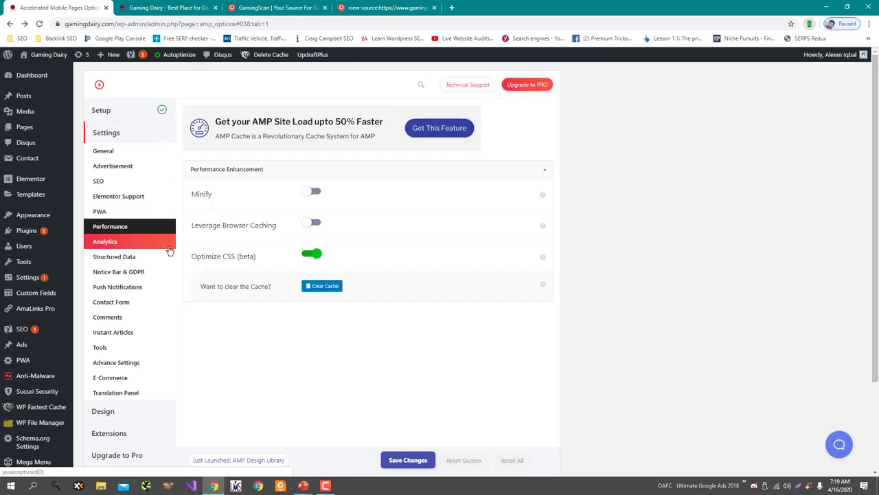
{"action": "left_click", "coordinate": [313, 191]}
{"action": "left_click", "coordinate": [313, 221]}
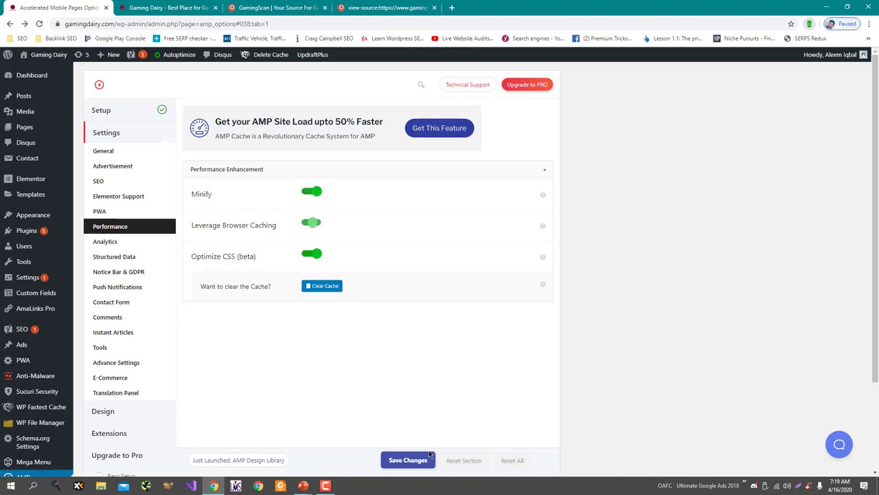
{"action": "left_click", "coordinate": [408, 461]}
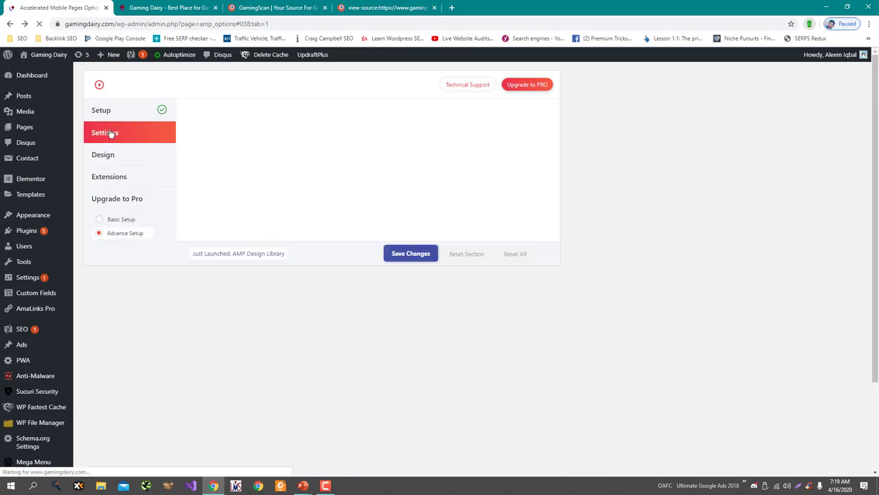
- Recheck the Elementor Support, SEO, General, Advertisement and Performance settings after saving
{"action": "left_click", "coordinate": [122, 196]}
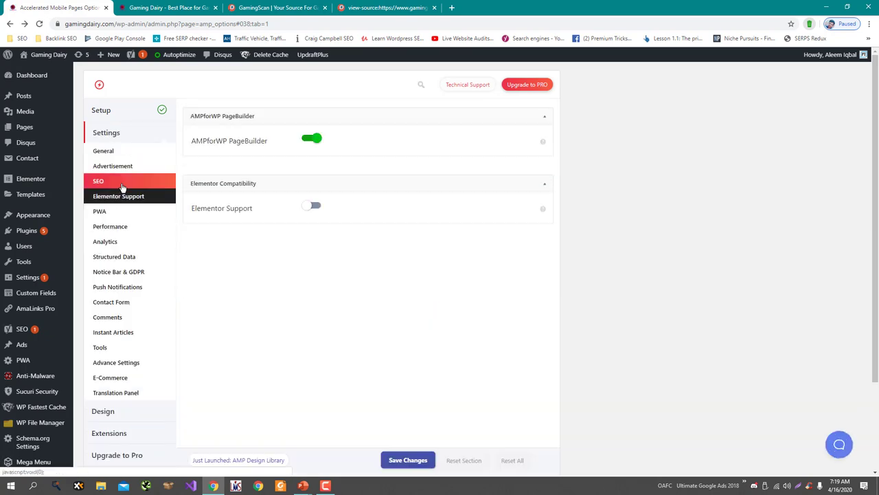
{"action": "left_click", "coordinate": [124, 180]}
{"action": "left_click", "coordinate": [130, 151]}
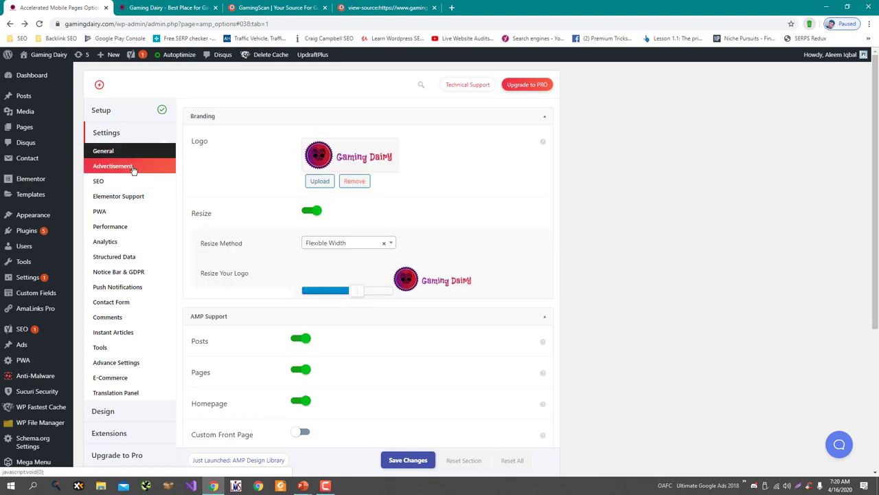
{"action": "left_click", "coordinate": [127, 166]}
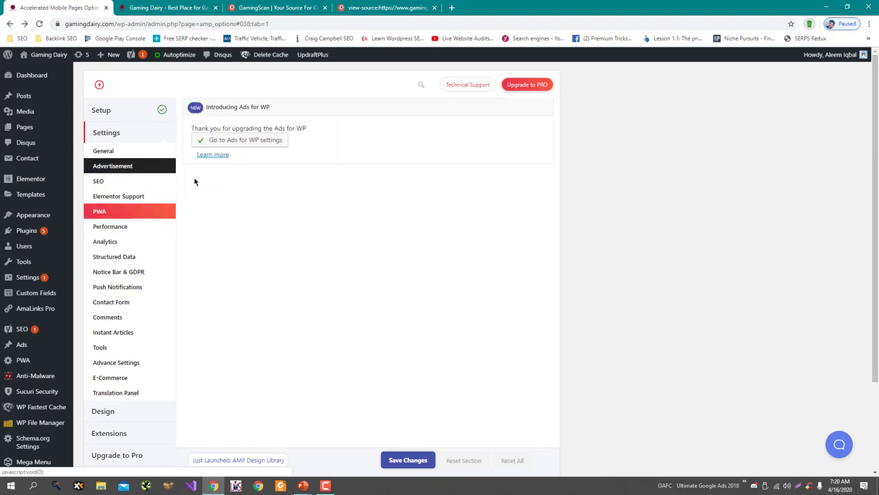
{"action": "left_click", "coordinate": [133, 227]}
- Try the AMP Linker and Advanced Google Analytics options in the Analytics settings, inspect the JSON analytics code, and switch them off again
{"action": "left_click", "coordinate": [134, 242]}
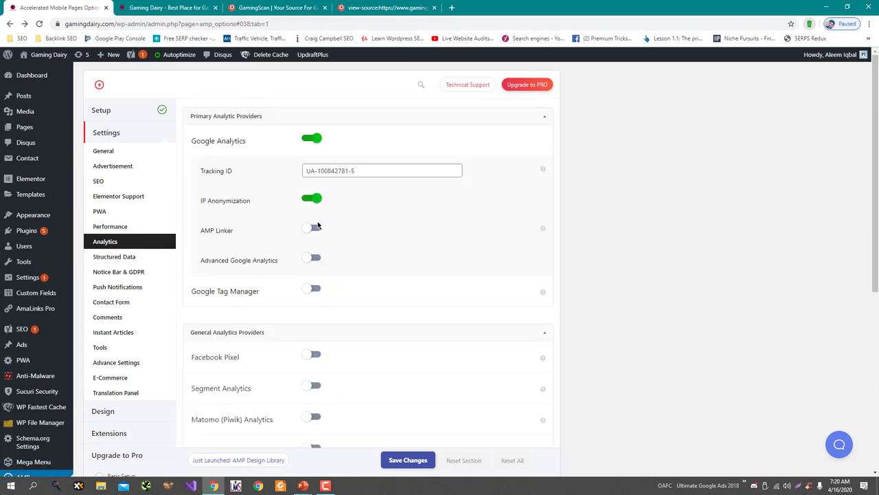
{"action": "left_click", "coordinate": [313, 229]}
{"action": "mouse_move", "coordinate": [543, 231]}
{"action": "left_click", "coordinate": [311, 259]}
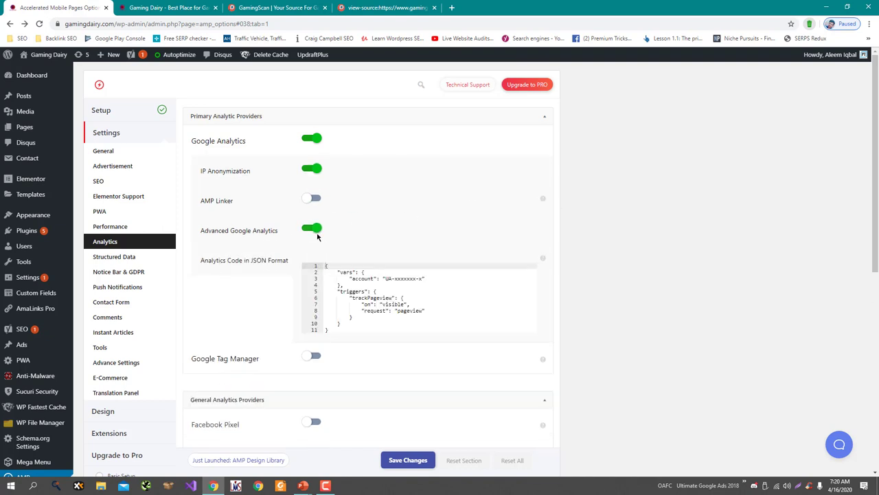
{"action": "scroll", "coordinate": [355, 300], "scroll_direction": "down", "scroll_amount": 1}
{"action": "scroll", "coordinate": [358, 300], "scroll_direction": "up", "scroll_amount": 1}
{"action": "left_click_drag", "start_coordinate": [411, 303], "coordinate": [352, 255]}
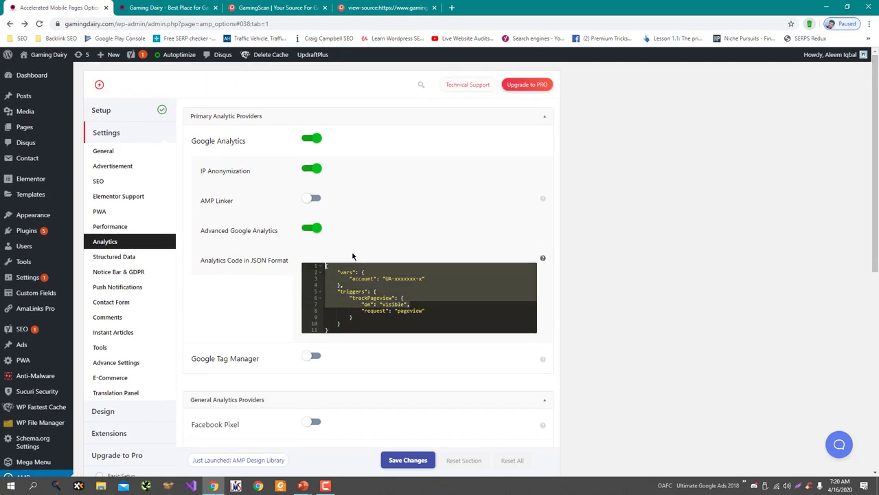
{"action": "left_click", "coordinate": [310, 229]}
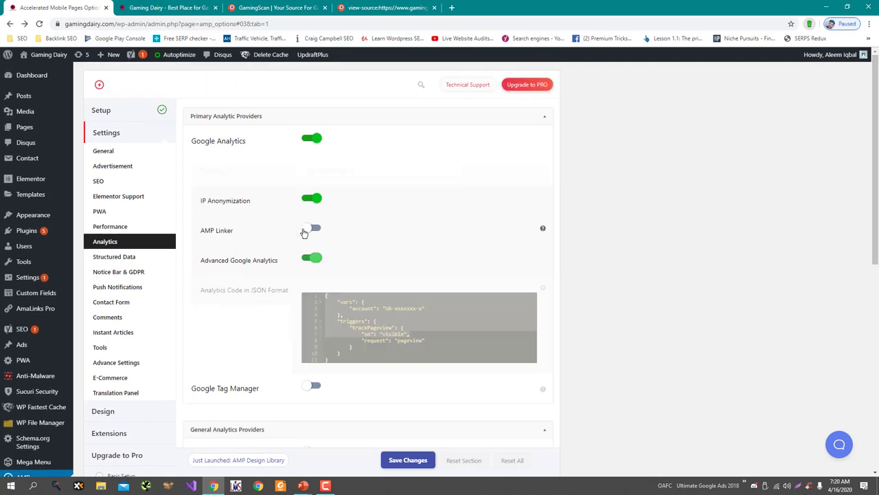
- Set the schema type for Pages to WebPage in the Structured Data settings and check the Category schema choices
{"action": "left_click", "coordinate": [110, 256]}
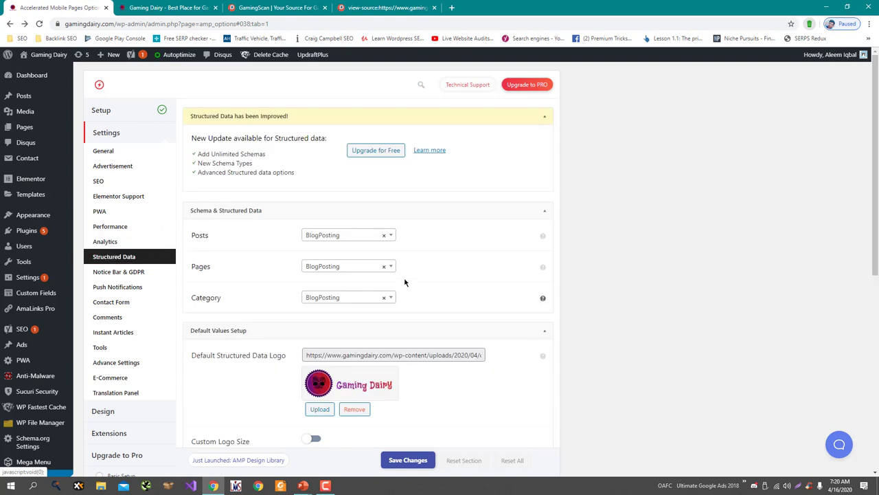
{"action": "left_click", "coordinate": [358, 266]}
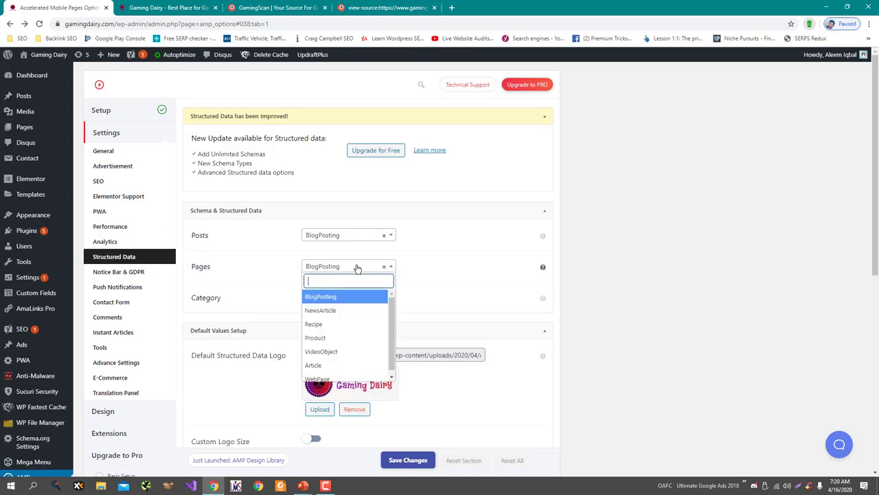
{"action": "left_click", "coordinate": [346, 379]}
{"action": "left_click", "coordinate": [336, 299]}
{"action": "left_click", "coordinate": [336, 299]}
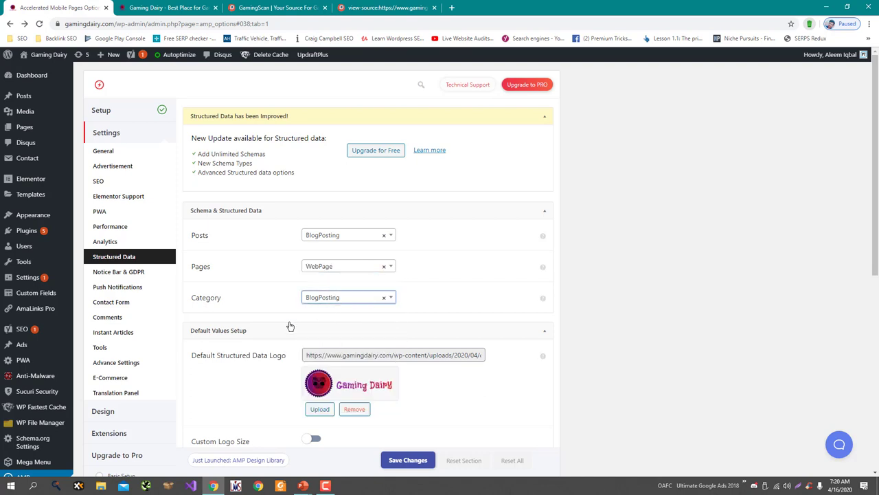
- Turn on Custom Logo Size under Default Values Setup in the Structured Data settings
{"action": "scroll", "coordinate": [289, 326], "scroll_direction": "down", "scroll_amount": 1}
{"action": "scroll", "coordinate": [289, 325], "scroll_direction": "down", "scroll_amount": 1}
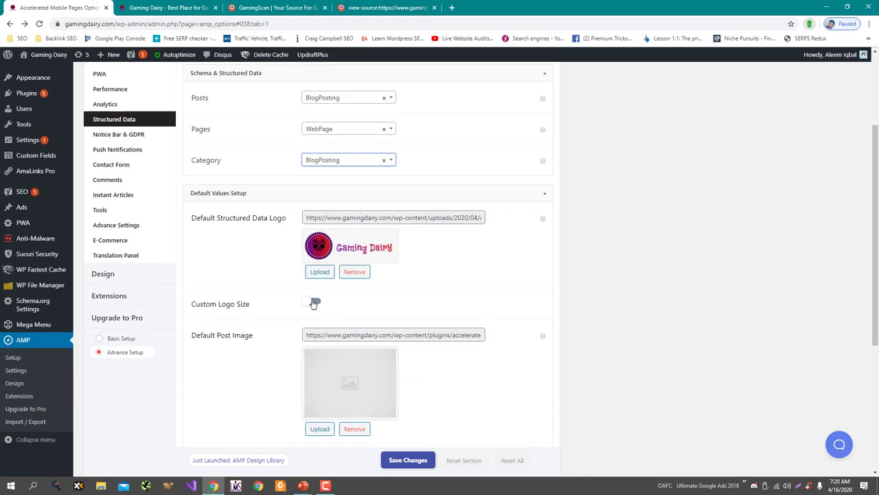
{"action": "left_click", "coordinate": [314, 303]}
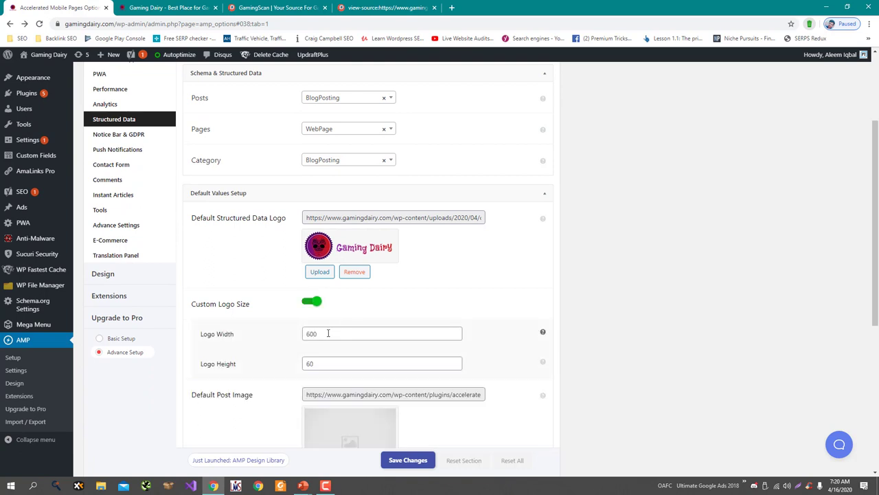
- Set the Default Post Image in the Structured Data settings to XSF-Xtreme-Stunt-Freeroam.jpg from the media library and save the changes
{"action": "scroll", "coordinate": [269, 338], "scroll_direction": "down", "scroll_amount": 2}
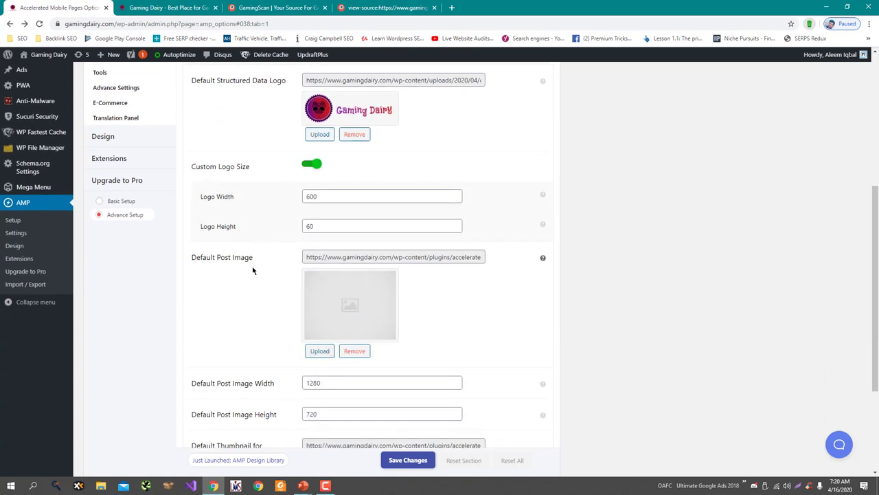
{"action": "scroll", "coordinate": [259, 249], "scroll_direction": "down", "scroll_amount": 2}
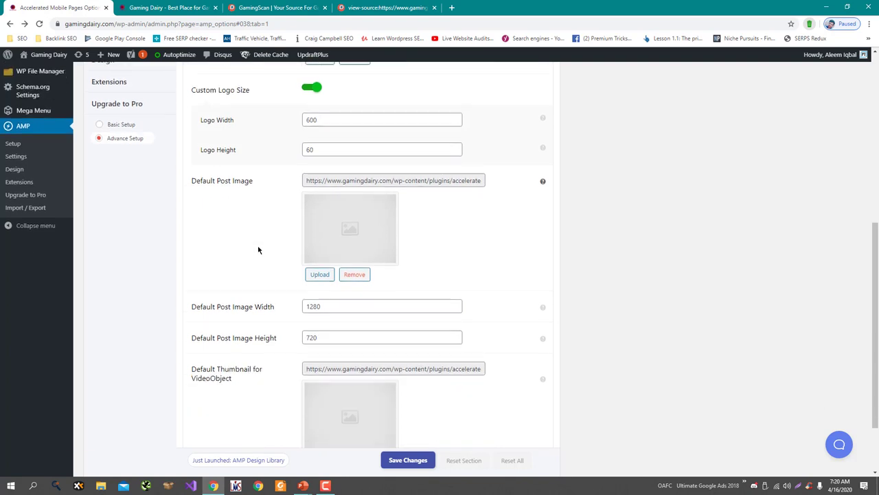
{"action": "scroll", "coordinate": [268, 284], "scroll_direction": "up", "scroll_amount": 1}
{"action": "left_click", "coordinate": [320, 305]}
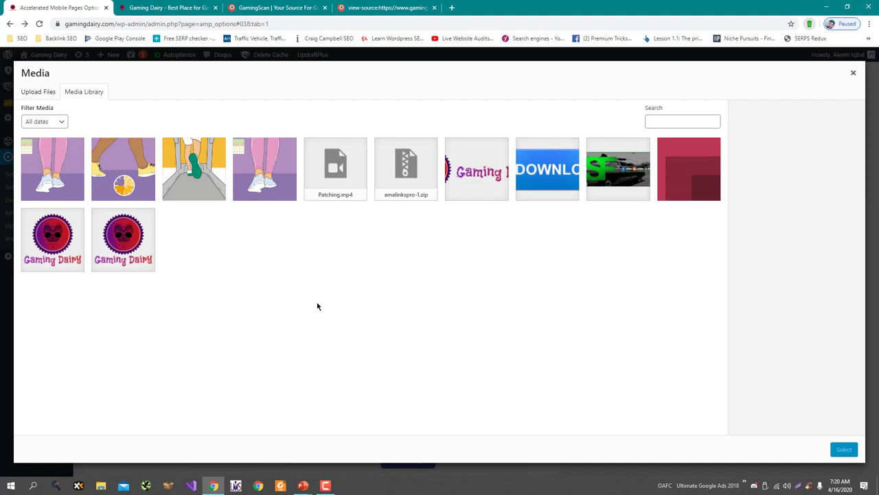
{"action": "left_click", "coordinate": [611, 163]}
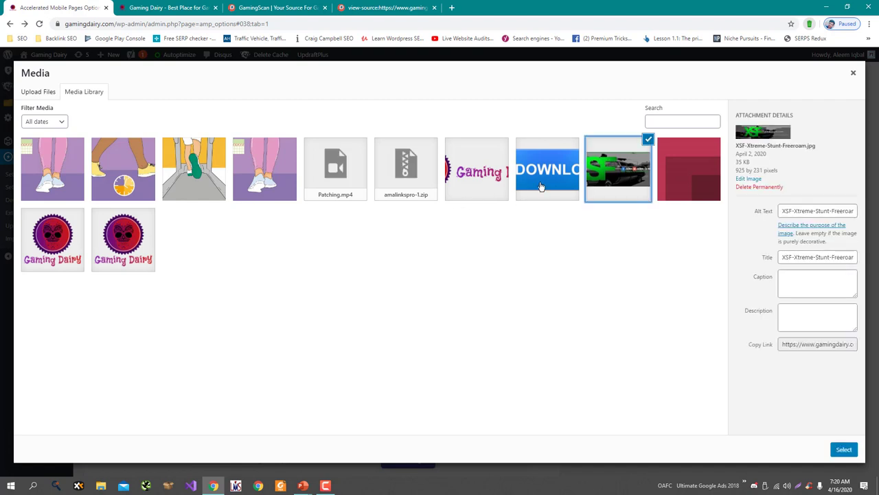
{"action": "left_click", "coordinate": [505, 181]}
{"action": "left_click", "coordinate": [610, 187]}
{"action": "left_click", "coordinate": [844, 448]}
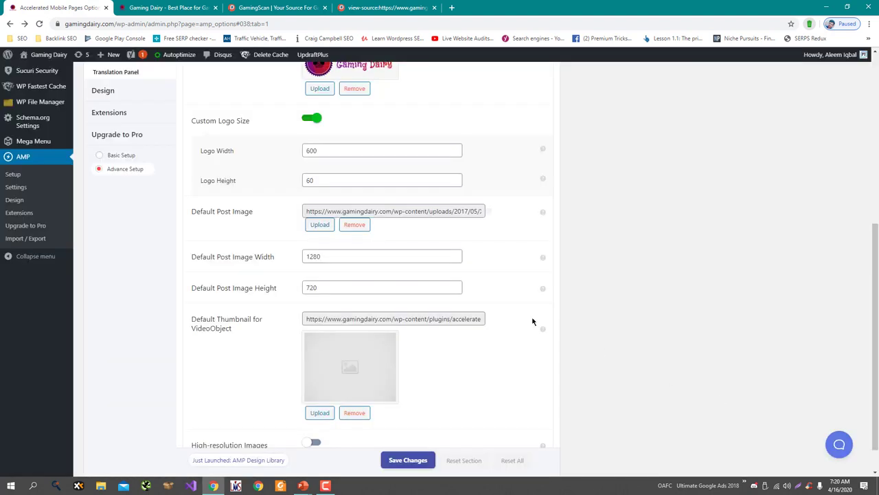
{"action": "left_click", "coordinate": [416, 460]}
{"action": "scroll", "coordinate": [402, 360], "scroll_direction": "down", "scroll_amount": 2}
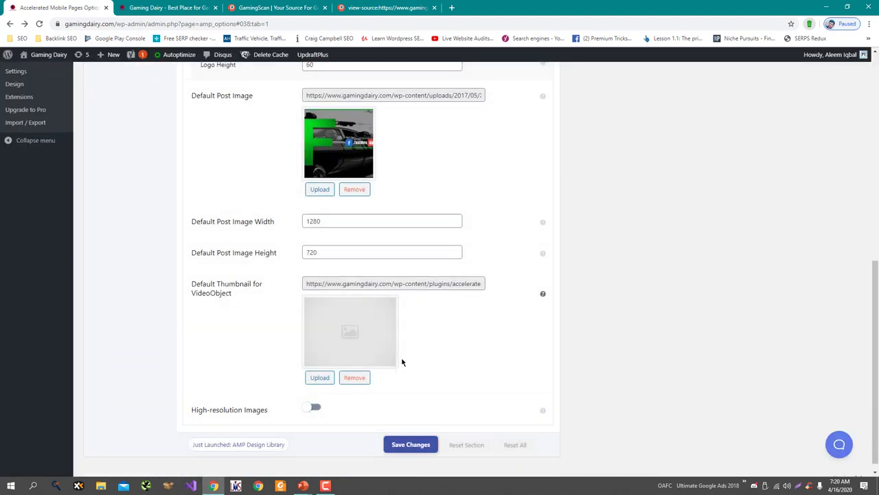
- Review the Notice Bar & GDPR, Push Notifications and Contact Form settings
{"action": "scroll", "coordinate": [373, 348], "scroll_direction": "up", "scroll_amount": 6}
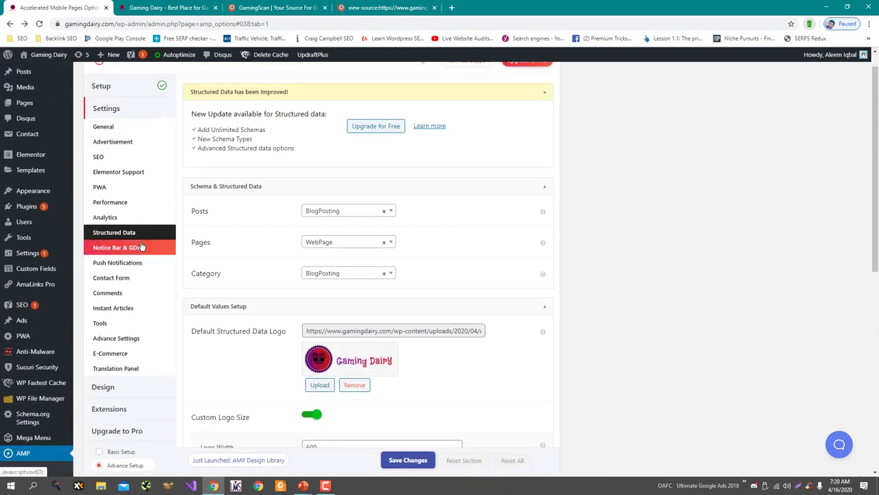
{"action": "left_click", "coordinate": [140, 248]}
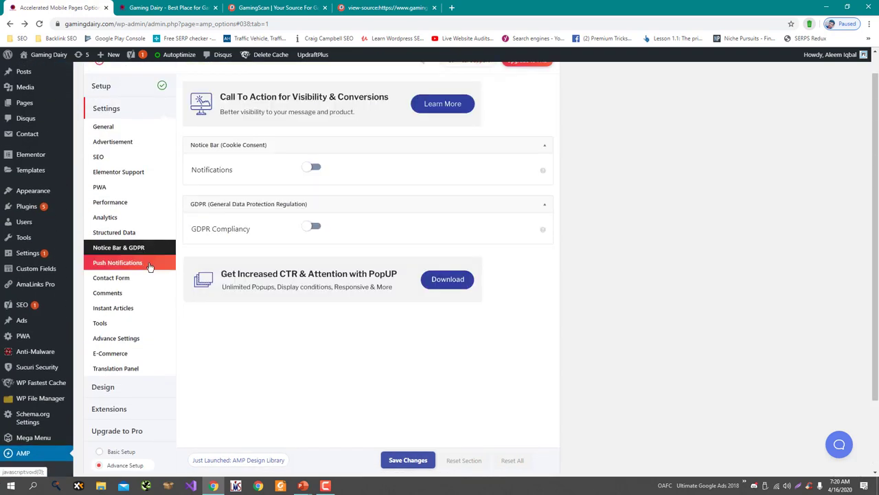
{"action": "left_click", "coordinate": [149, 266]}
{"action": "left_click", "coordinate": [153, 280]}
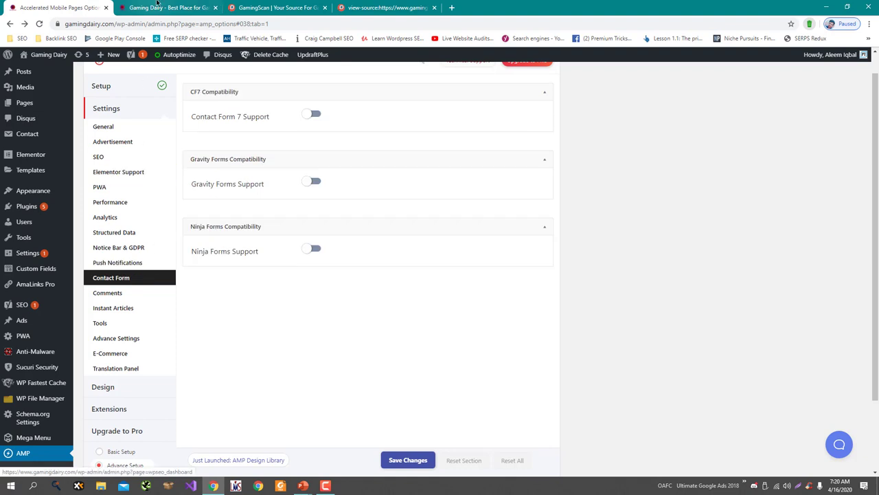
- View the live site's non-AMP homepage, go to its Tips category and open the XSF – xTreme Stunt Freeroam post
{"action": "left_click", "coordinate": [158, 8]}
{"action": "mouse_move", "coordinate": [157, 55]}
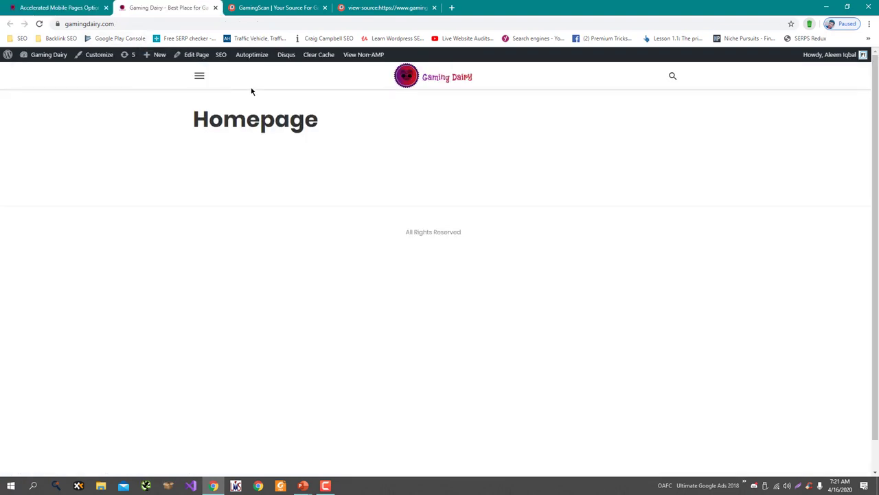
{"action": "left_click", "coordinate": [423, 73]}
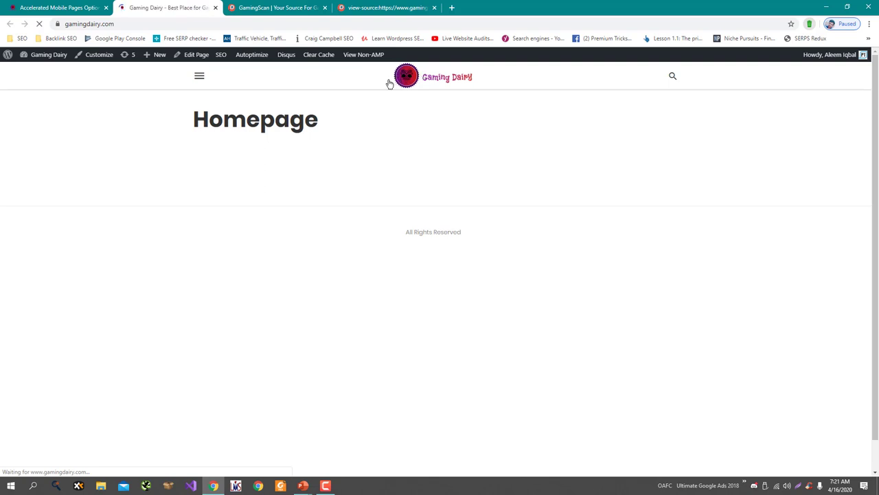
{"action": "scroll", "coordinate": [240, 212], "scroll_direction": "down", "scroll_amount": 3}
{"action": "scroll", "coordinate": [344, 165], "scroll_direction": "up", "scroll_amount": 3}
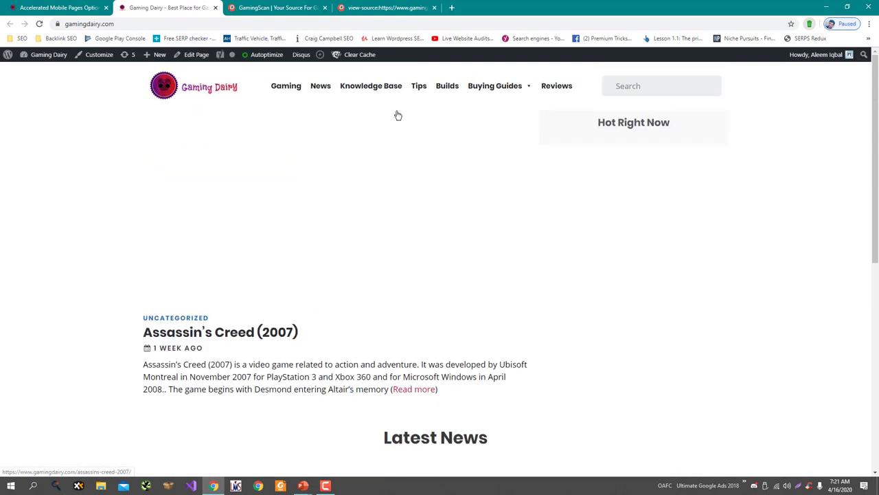
{"action": "left_click", "coordinate": [426, 90]}
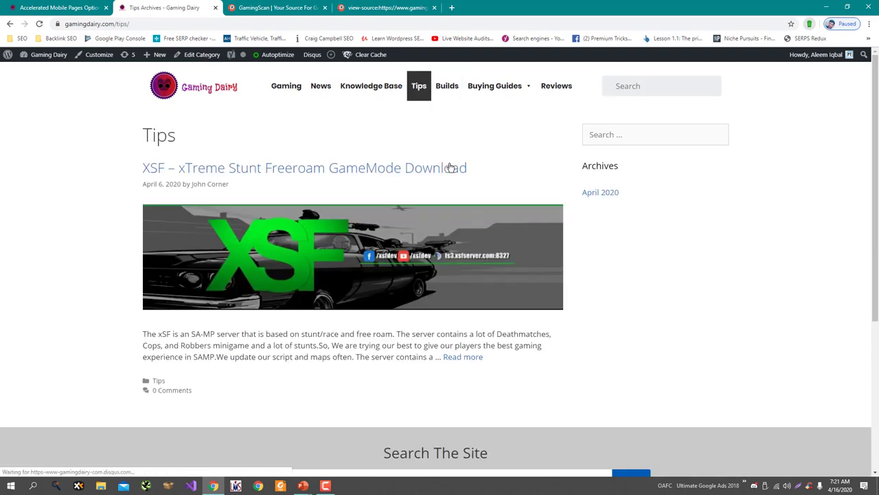
{"action": "left_click", "coordinate": [208, 24]}
{"action": "key", "text": "ctrl+t"}
{"action": "type", "text": "goog"}
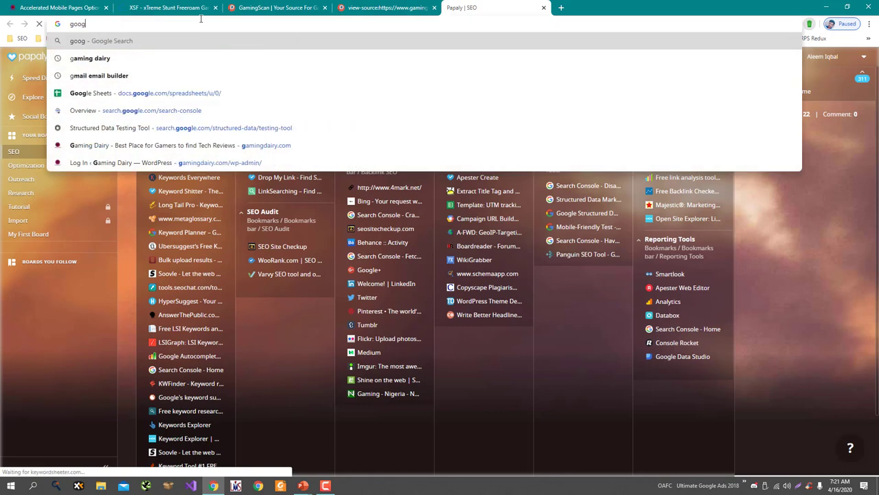
{"action": "type", "text": "le speed"}
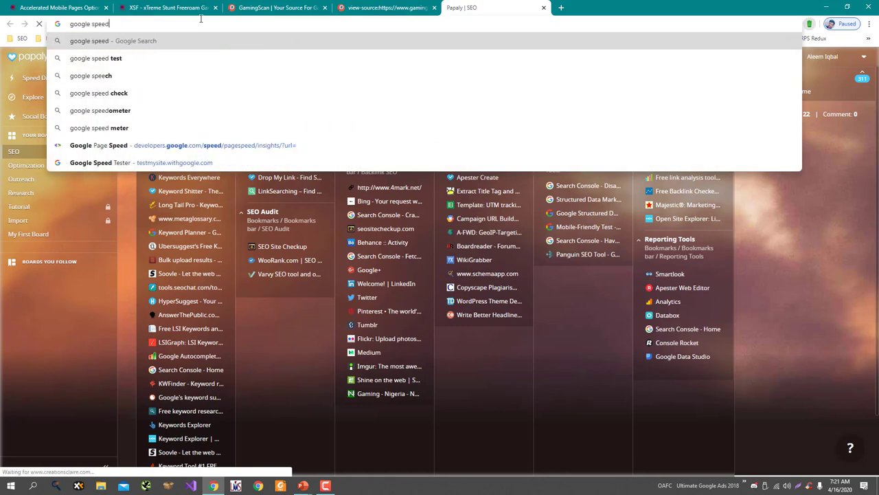
{"action": "key", "text": "Down"}
{"action": "key", "text": "Down"}
{"action": "key", "text": "Down"}
{"action": "key", "text": "Down"}
{"action": "key", "text": "Down"}
{"action": "key", "text": "Down"}
{"action": "type", "text": "https://www.gamingdairy.com/xsf-xtreme-stunt-freeroam/"}
{"action": "key", "text": "Return"}
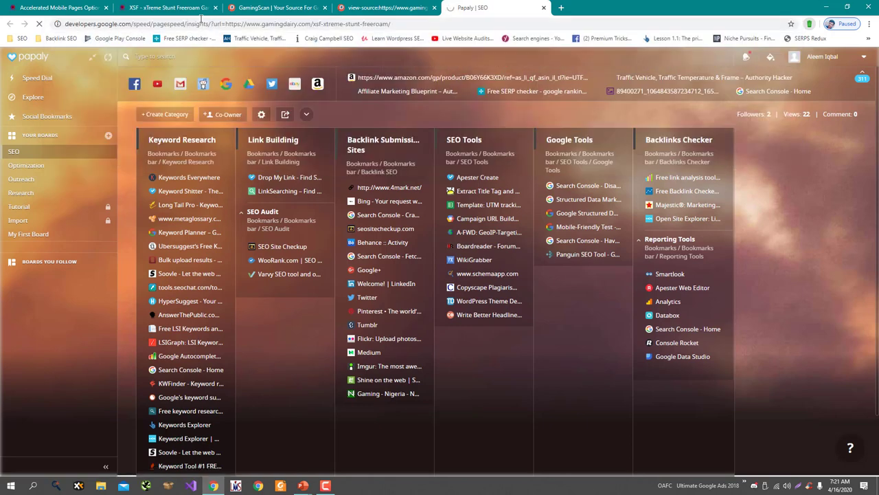
{"action": "left_click_drag", "start_coordinate": [450, 7], "coordinate": [158, 5]}
- Try the Contact Form 7 and Gravity Forms support options in the Contact Form settings and switch them off again
{"action": "left_click", "coordinate": [59, 7]}
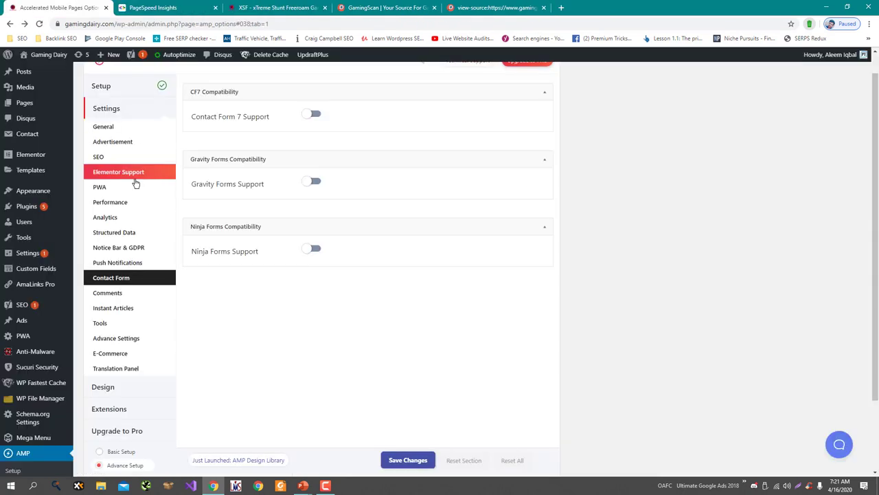
{"action": "left_click", "coordinate": [313, 114]}
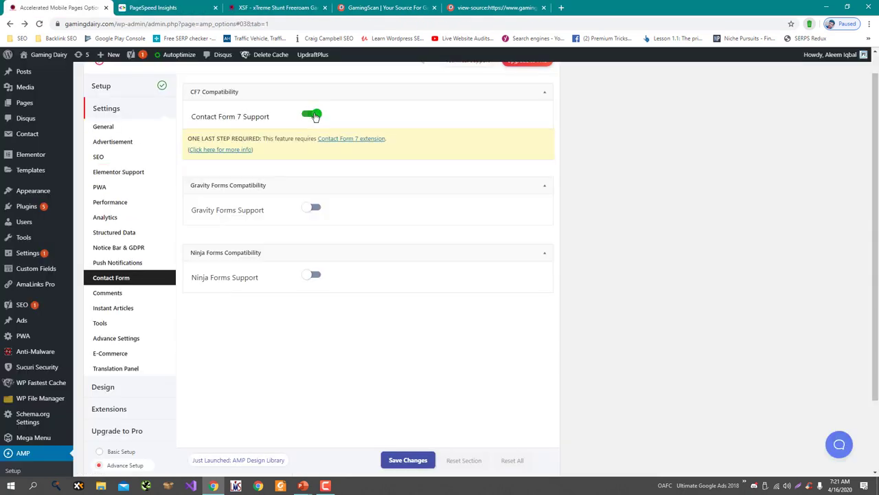
{"action": "left_click", "coordinate": [315, 207]}
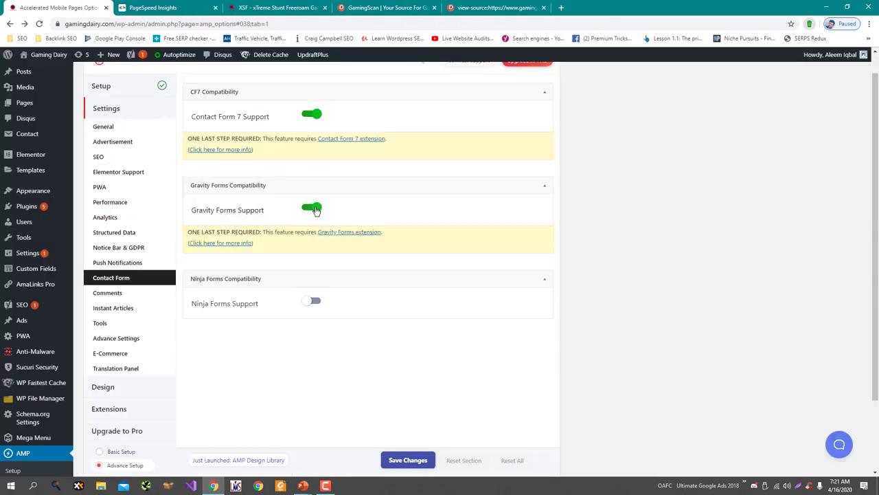
{"action": "left_click", "coordinate": [315, 208]}
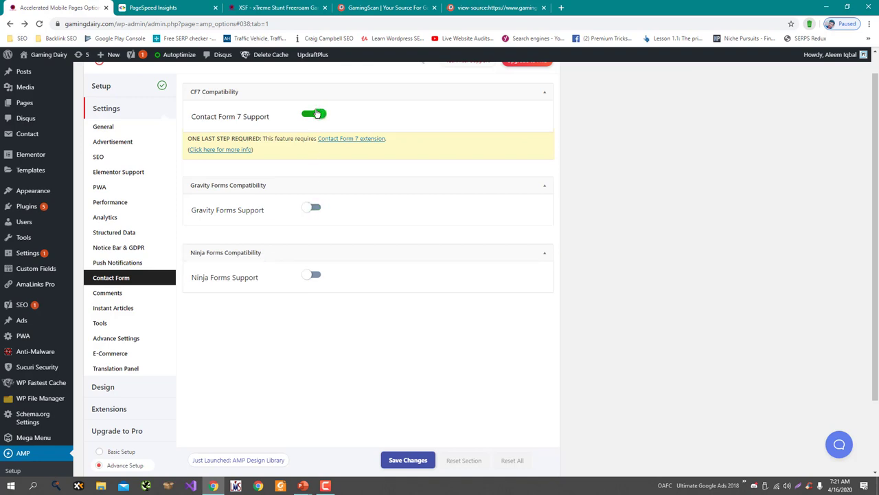
{"action": "left_click", "coordinate": [316, 114]}
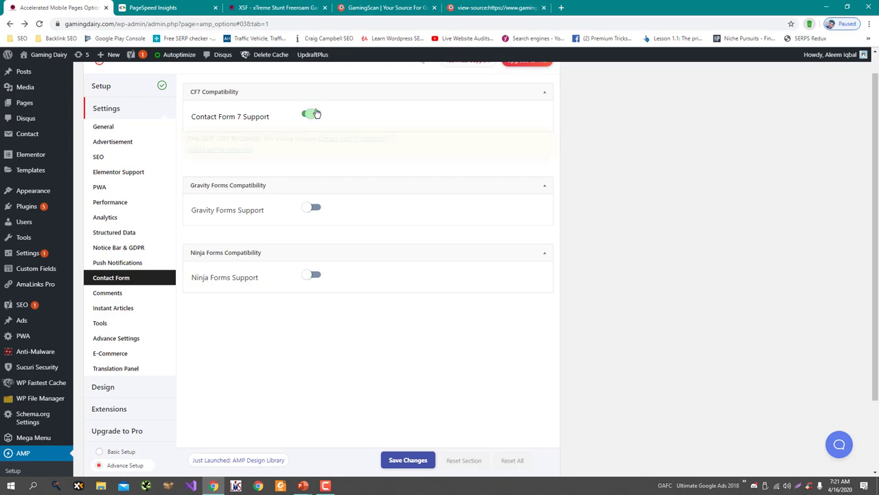
- Turn on Disqus and turn off WordPress Comments in the Comments settings
{"action": "left_click", "coordinate": [161, 293]}
{"action": "scroll", "coordinate": [264, 229], "scroll_direction": "down", "scroll_amount": 3}
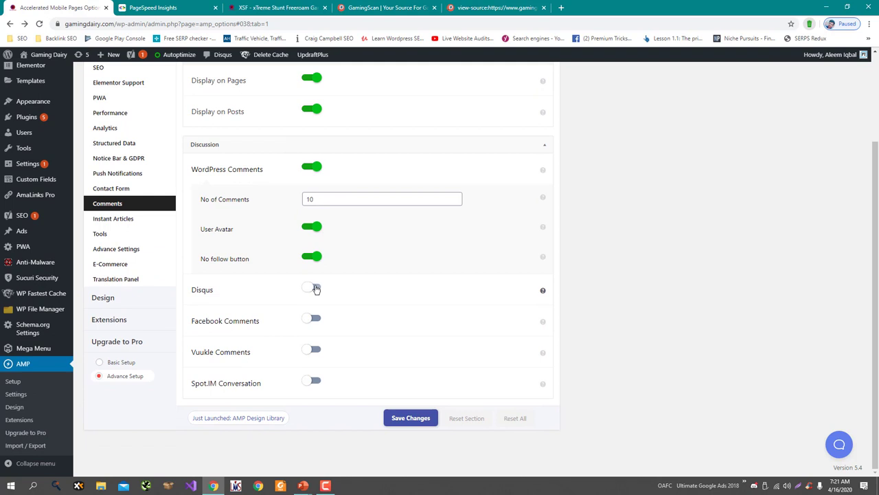
{"action": "left_click", "coordinate": [314, 289]}
{"action": "left_click", "coordinate": [314, 166]}
- Open disqus.com in a new tab and go to the site's Disqus admin dashboard to get the Disqus Name
{"action": "left_click", "coordinate": [319, 231]}
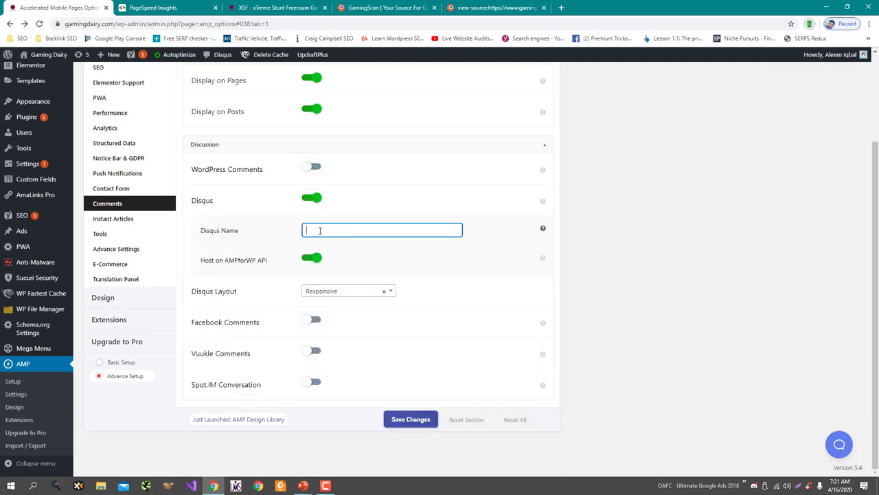
{"action": "key", "text": "ctrl+t"}
{"action": "type", "text": "disqus."}
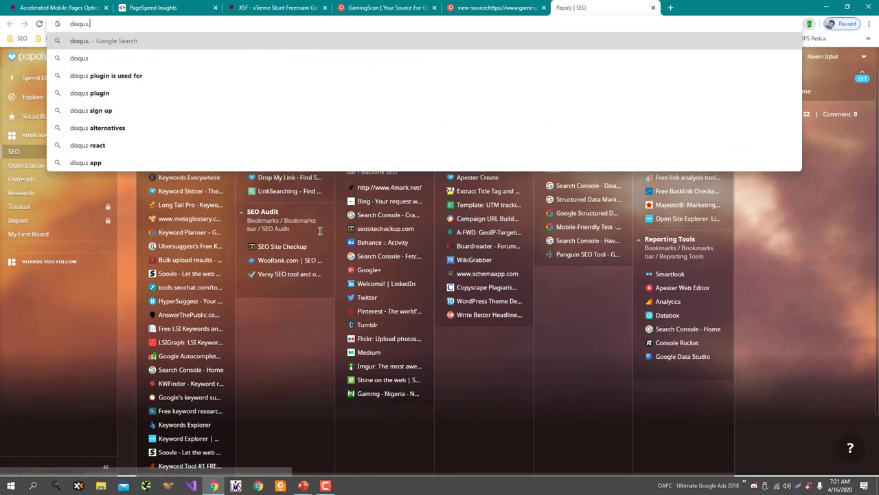
{"action": "type", "text": "com"}
{"action": "key", "text": "Return"}
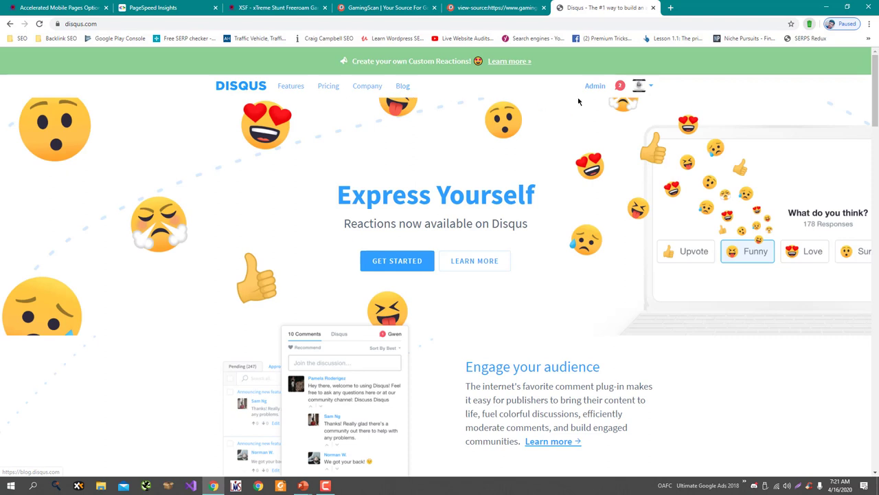
{"action": "left_click", "coordinate": [553, 491]}
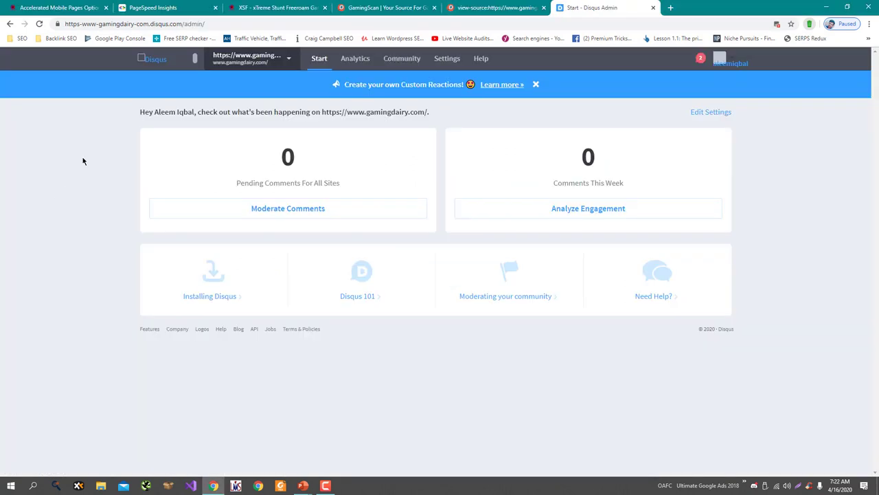
{"action": "left_click_drag", "start_coordinate": [184, 23], "coordinate": [26, 4]}
{"action": "key", "text": "ctrl+c"}
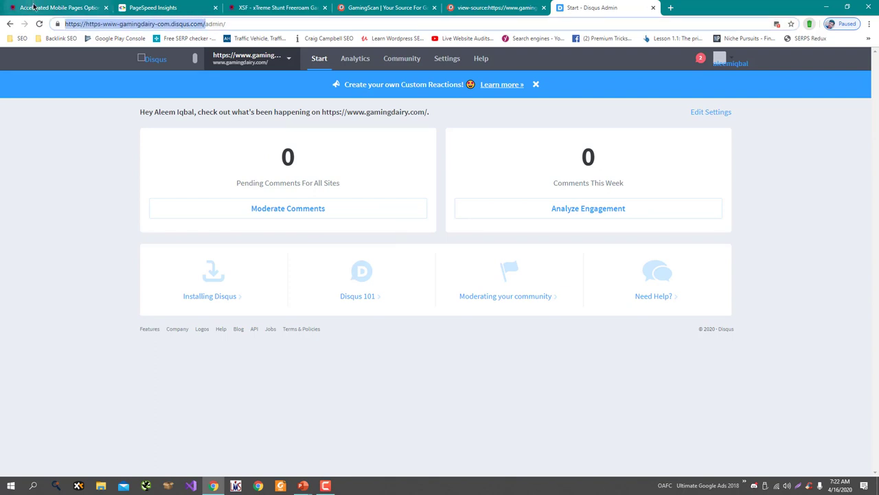
{"action": "left_click", "coordinate": [33, 7]}
{"action": "key", "text": "ctrl+v"}
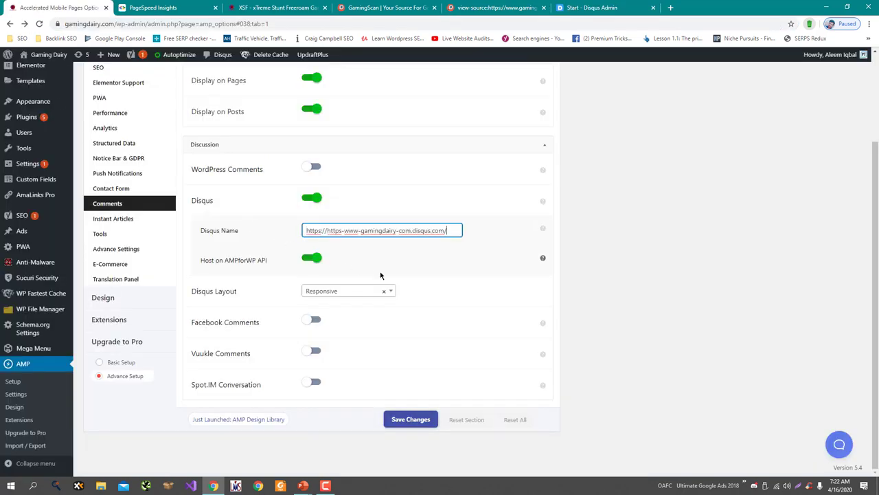
{"action": "left_click", "coordinate": [416, 425]}
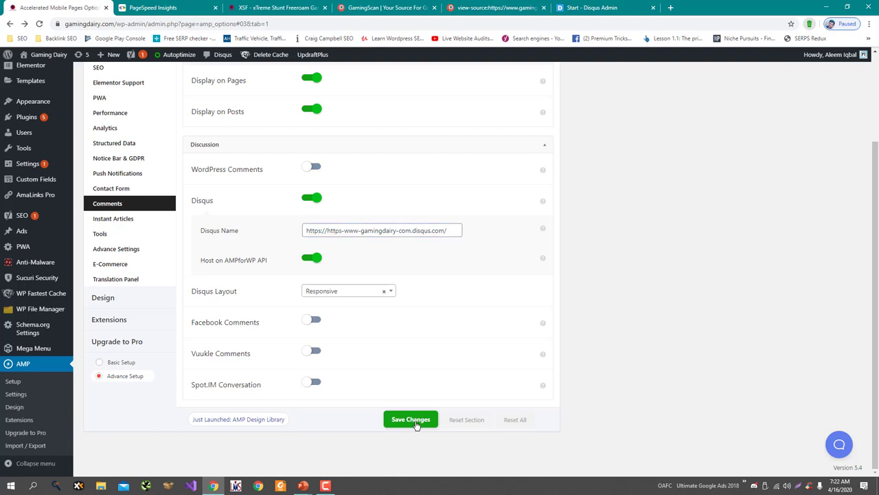
- Check the mobile PageSpeed Insights score and lab data for the XSF post
{"action": "left_click", "coordinate": [158, 7]}
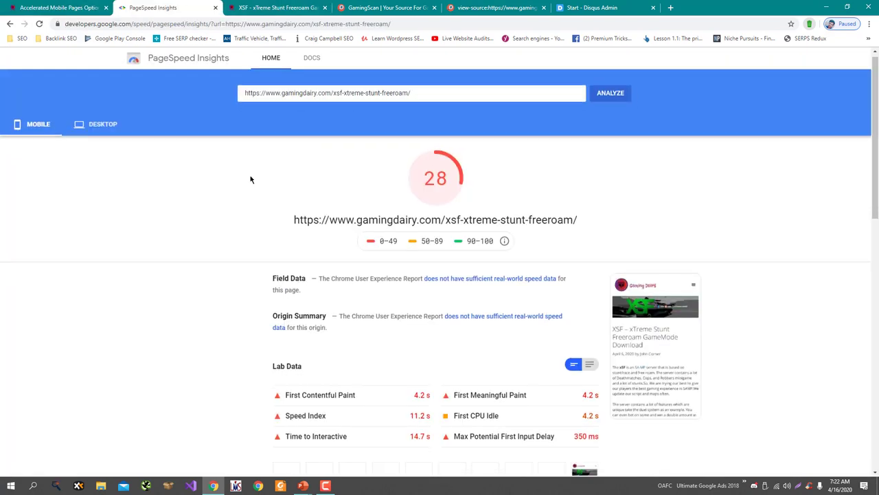
{"action": "scroll", "coordinate": [250, 180], "scroll_direction": "down", "scroll_amount": 1}
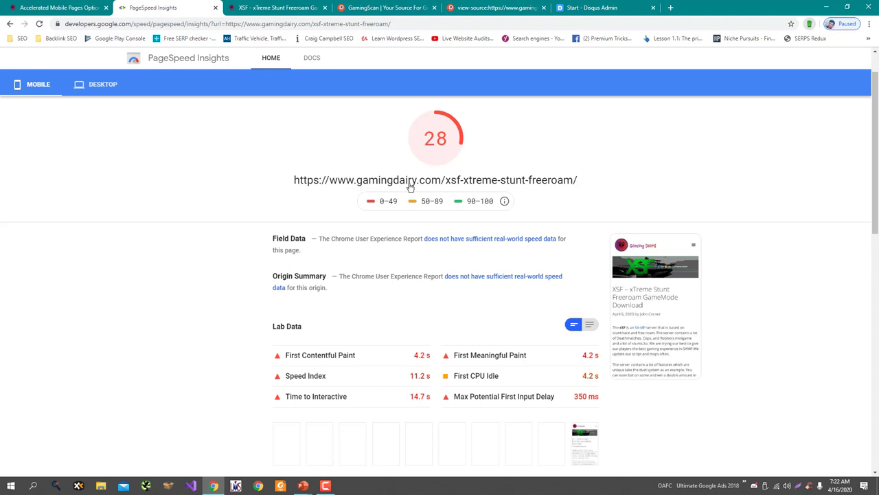
- Return to the AMP plugin and review the Facebook Instant Articles settings
{"action": "left_click", "coordinate": [62, 8]}
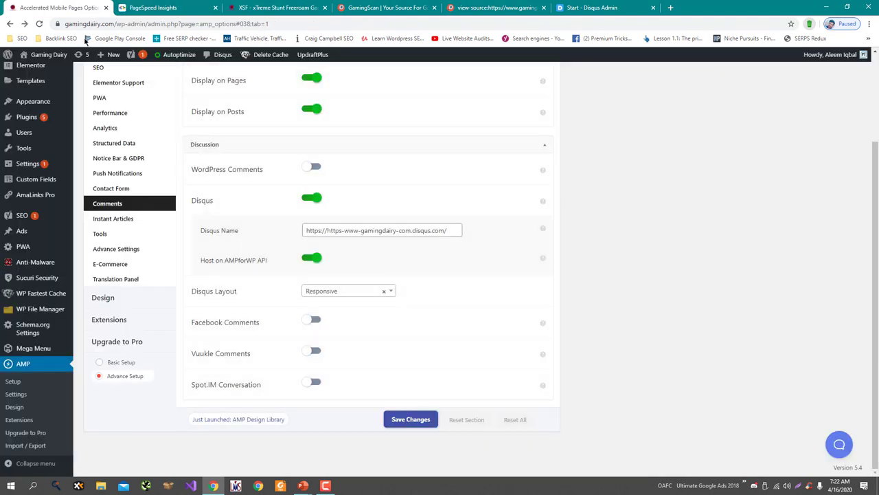
{"action": "left_click", "coordinate": [160, 219]}
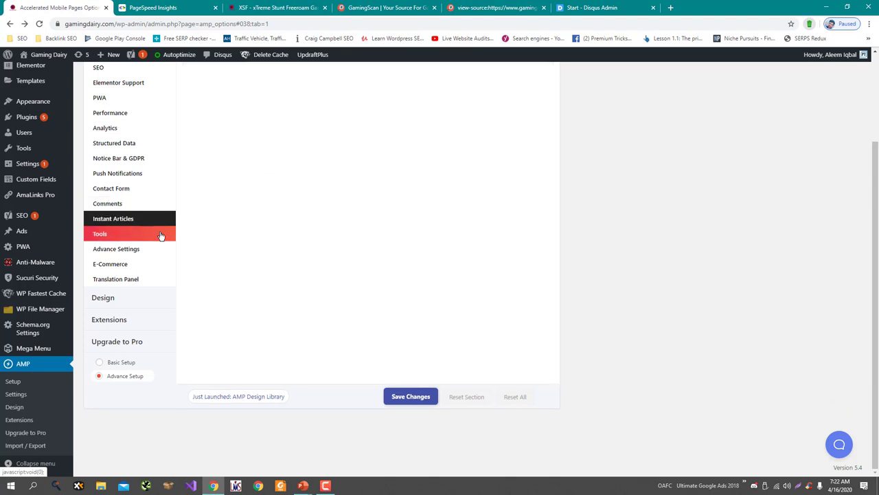
{"action": "scroll", "coordinate": [142, 281], "scroll_direction": "down", "scroll_amount": 2}
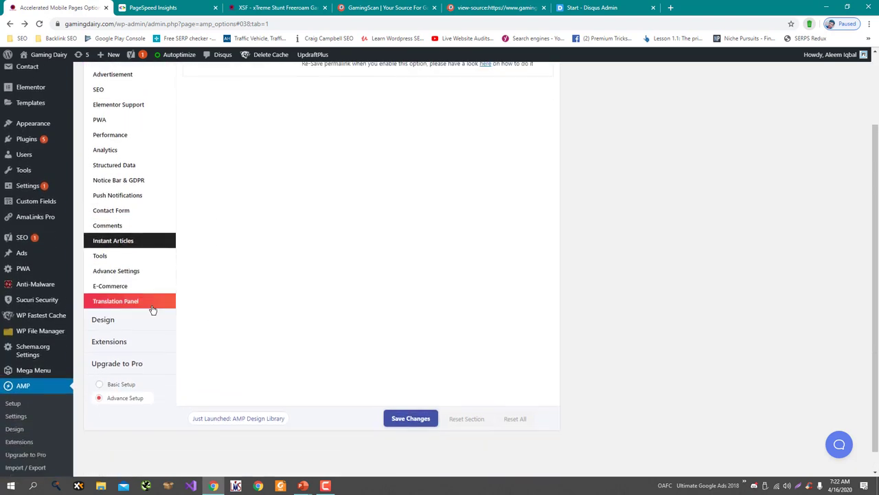
{"action": "scroll", "coordinate": [232, 268], "scroll_direction": "up", "scroll_amount": 2}
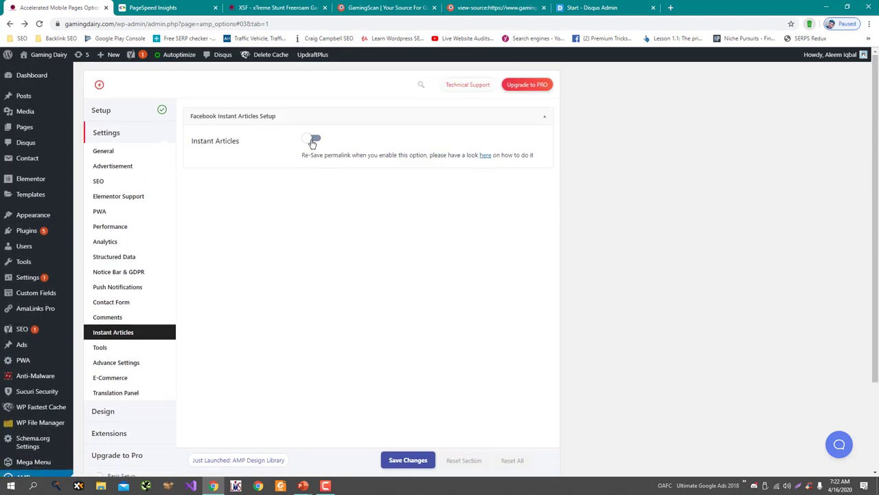
- Enable Facebook Instant Articles and review its Page ID and feed settings
{"action": "left_click", "coordinate": [313, 141]}
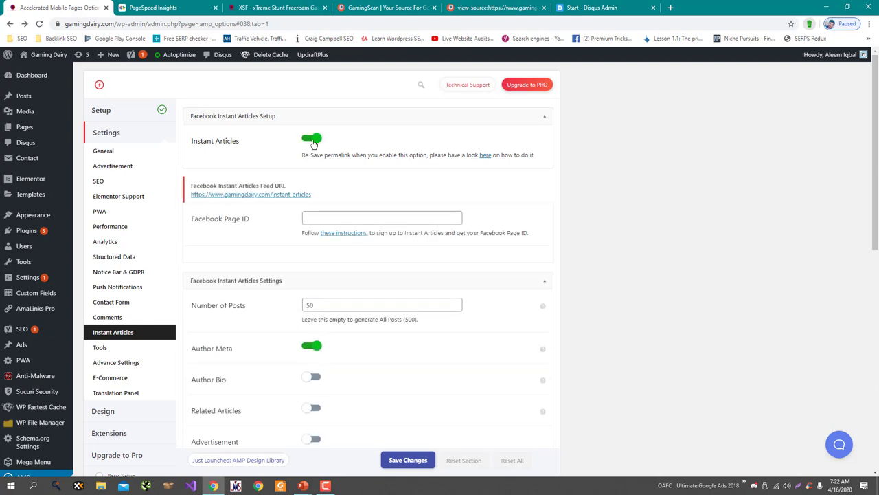
{"action": "scroll", "coordinate": [314, 143], "scroll_direction": "down", "scroll_amount": 2}
{"action": "left_click", "coordinate": [328, 129]}
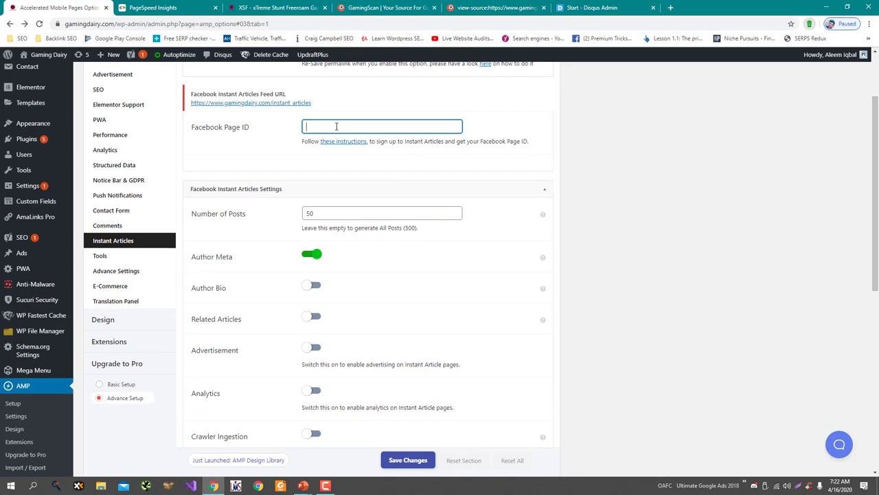
{"action": "scroll", "coordinate": [330, 158], "scroll_direction": "down", "scroll_amount": 4}
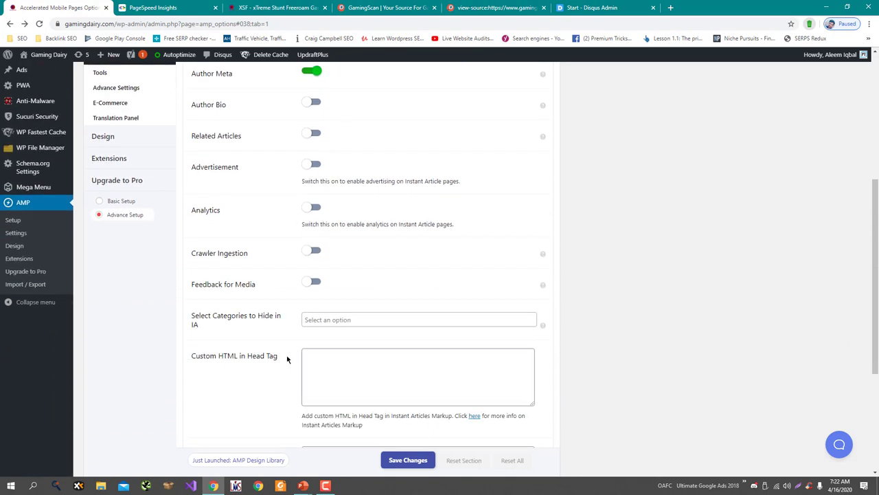
{"action": "scroll", "coordinate": [298, 247], "scroll_direction": "up", "scroll_amount": 6}
- Open the AMP Tools settings and view the choices for the Individual AMP Page bulk edit option
{"action": "left_click", "coordinate": [146, 348]}
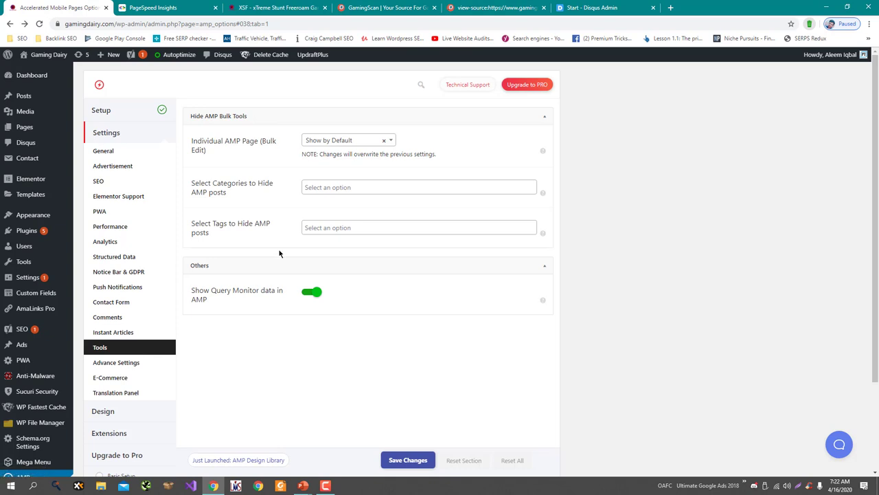
{"action": "left_click", "coordinate": [338, 187]}
{"action": "left_click", "coordinate": [342, 141]}
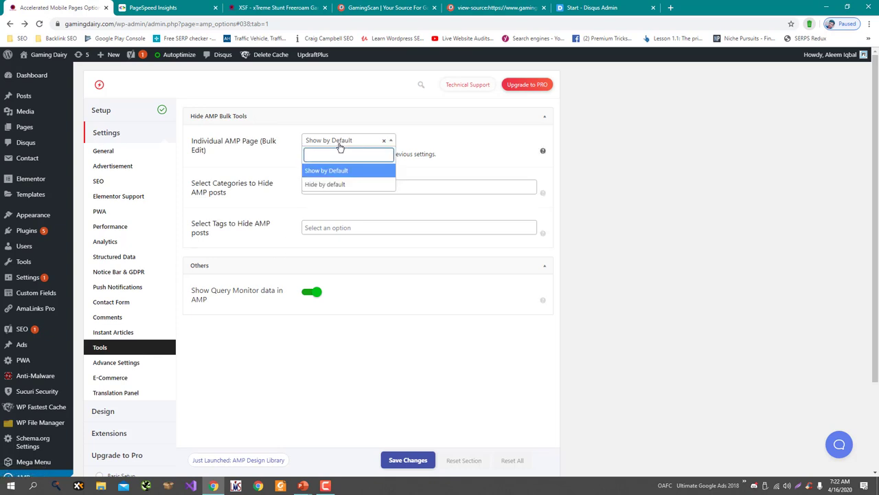
{"action": "left_click", "coordinate": [267, 167]}
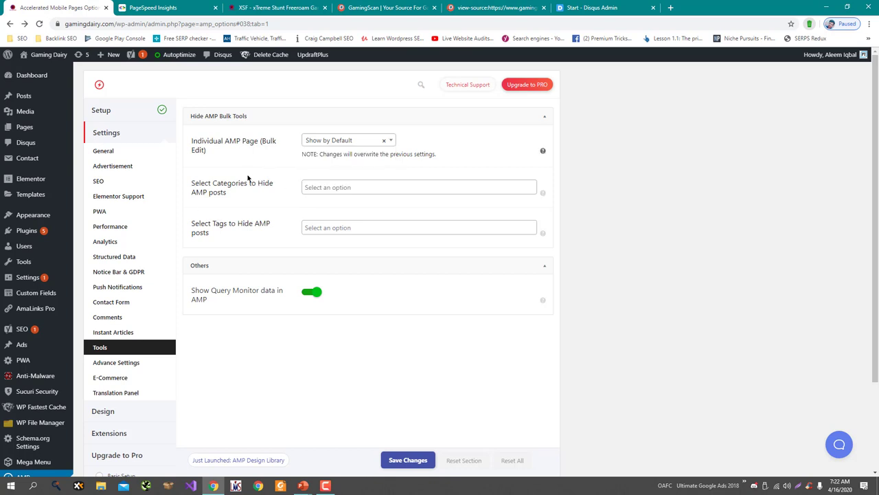
- Open the About Us page for editing in a new tab and examine its Show AMP for Current Page option
{"action": "middle_click", "coordinate": [85, 129]}
{"action": "left_click", "coordinate": [164, 8]}
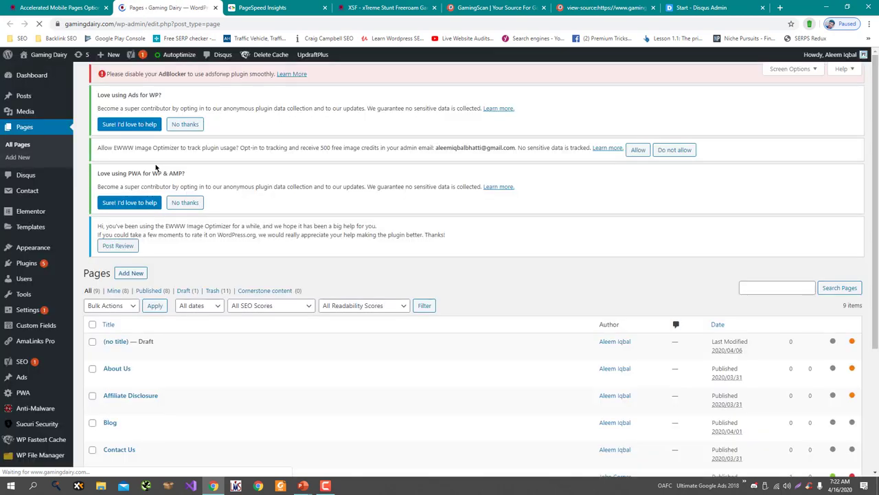
{"action": "scroll", "coordinate": [151, 227], "scroll_direction": "down", "scroll_amount": 3}
{"action": "left_click", "coordinate": [113, 257]}
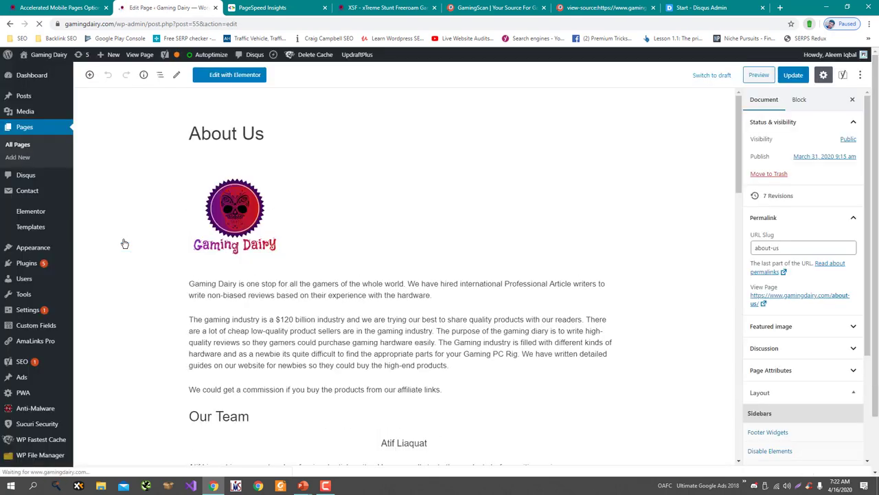
{"action": "scroll", "coordinate": [812, 238], "scroll_direction": "down", "scroll_amount": 1}
{"action": "scroll", "coordinate": [813, 239], "scroll_direction": "down", "scroll_amount": 2}
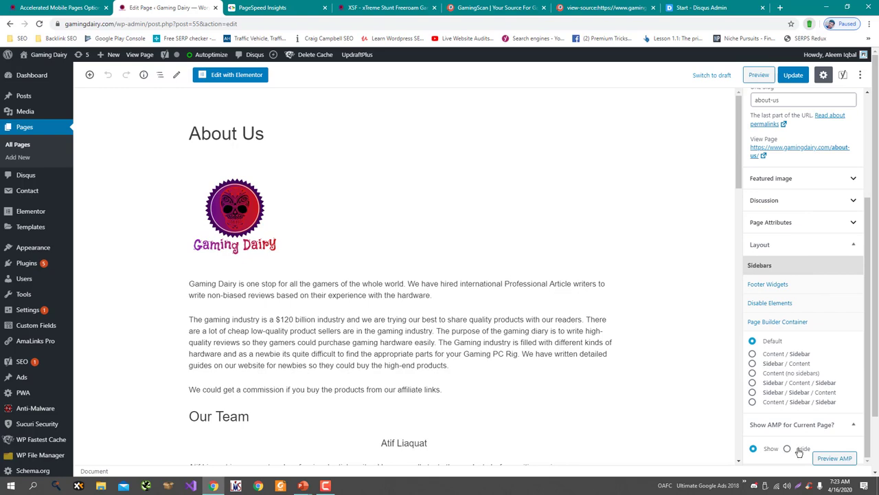
- Try Hide by default for the Individual AMP Page bulk edit setting, and restore it to Show by Default
{"action": "left_click", "coordinate": [57, 7]}
{"action": "left_click", "coordinate": [326, 141]}
{"action": "left_click", "coordinate": [348, 186]}
{"action": "left_click", "coordinate": [159, 6]}
{"action": "left_click", "coordinate": [59, 7]}
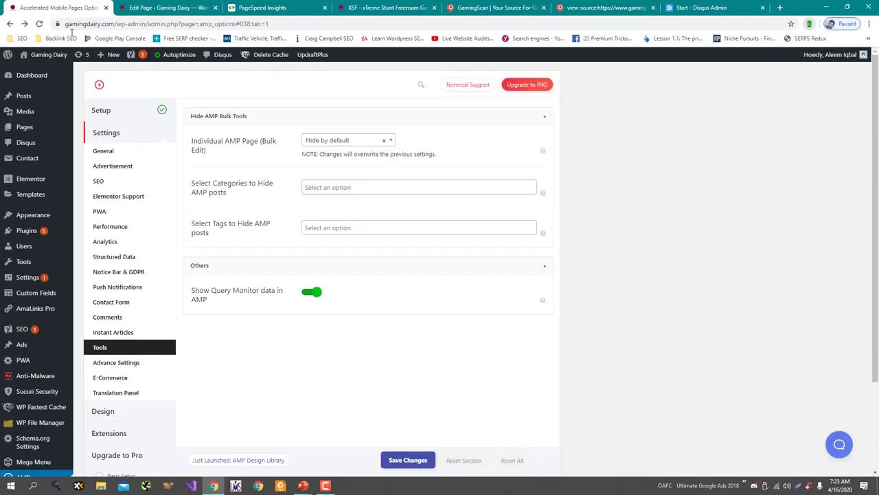
{"action": "left_click", "coordinate": [377, 140]}
{"action": "left_click", "coordinate": [373, 170]}
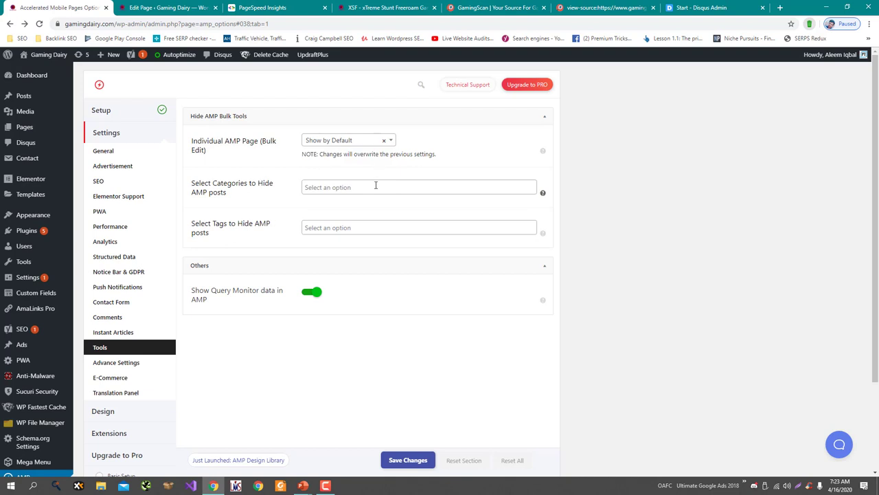
- Open the site's post categories list to find names for the Select Categories to Hide AMP posts setting
{"action": "left_click", "coordinate": [367, 187]}
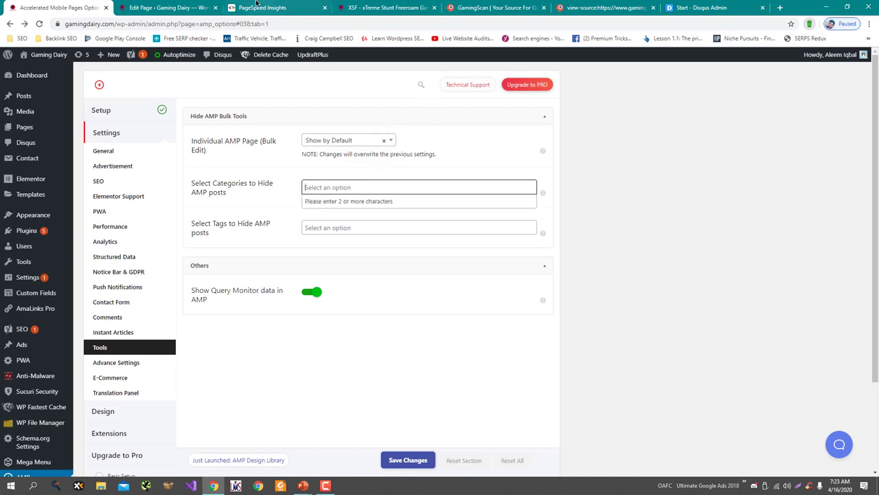
{"action": "left_click", "coordinate": [165, 8]}
{"action": "mouse_move", "coordinate": [55, 96]}
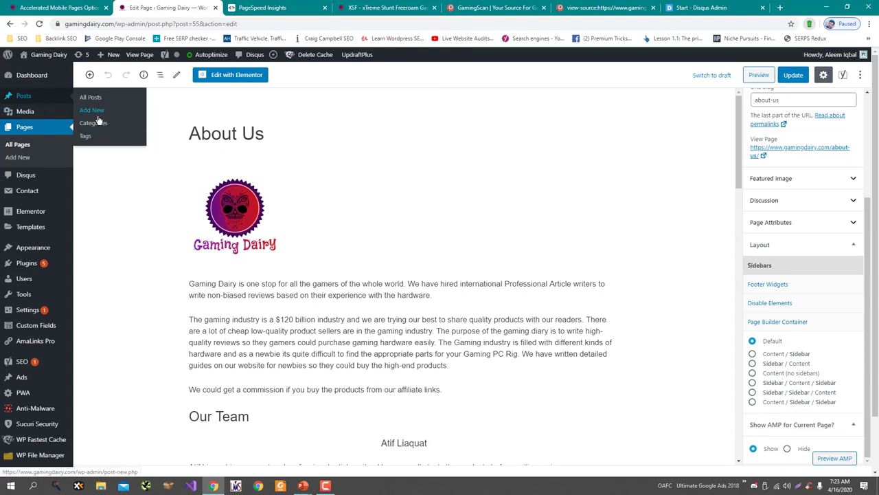
{"action": "left_click", "coordinate": [103, 123]}
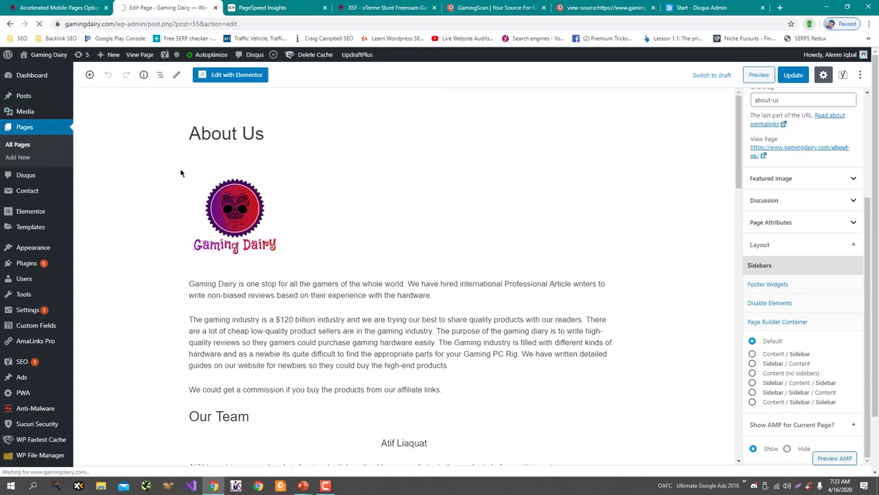
{"action": "scroll", "coordinate": [181, 171], "scroll_direction": "down", "scroll_amount": 3}
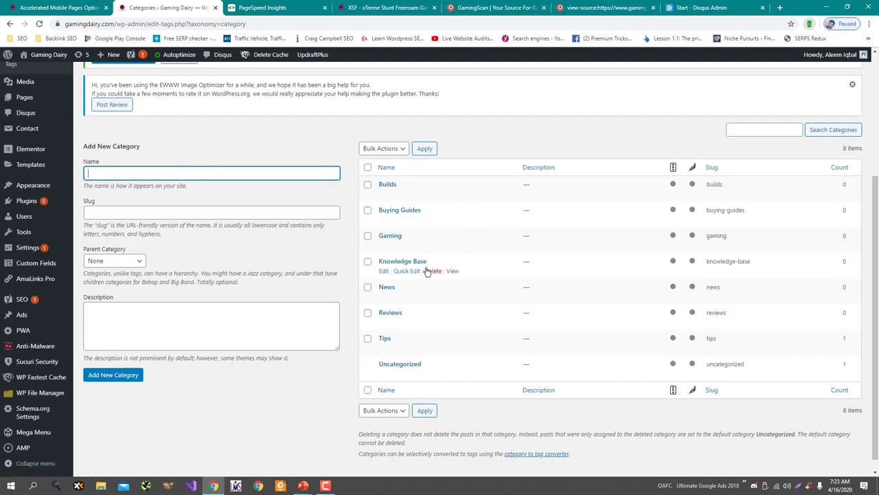
- Copy the Gaming category name and add it to the categories whose AMP posts are hidden
{"action": "left_click_drag", "start_coordinate": [407, 235], "coordinate": [365, 234]}
{"action": "key", "text": "ctrl+c"}
{"action": "left_click", "coordinate": [59, 8]}
{"action": "left_click", "coordinate": [357, 186]}
{"action": "key", "text": "ctrl+v"}
{"action": "left_click", "coordinate": [328, 206]}
- Add the Buying Guides and Builds categories from the category list to the categories whose AMP posts are hidden
{"action": "left_click", "coordinate": [164, 7]}
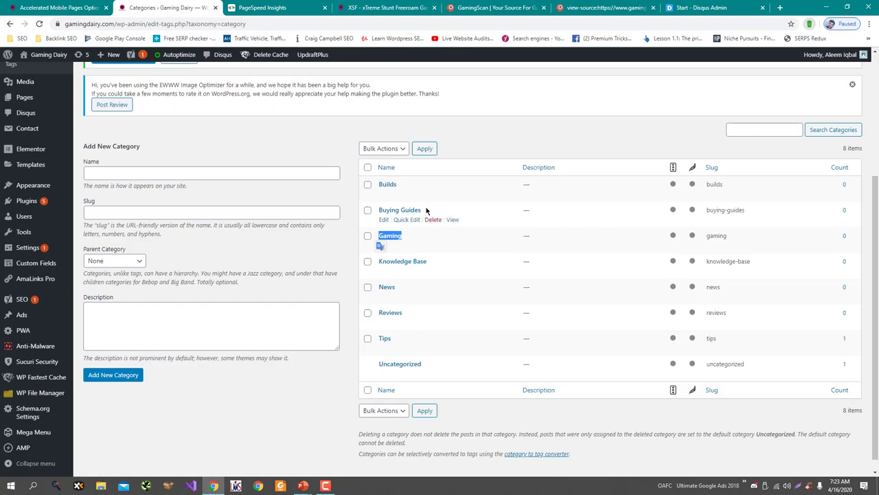
{"action": "left_click_drag", "start_coordinate": [421, 211], "coordinate": [374, 218]}
{"action": "left_click_drag", "start_coordinate": [103, 5], "coordinate": [364, 203]}
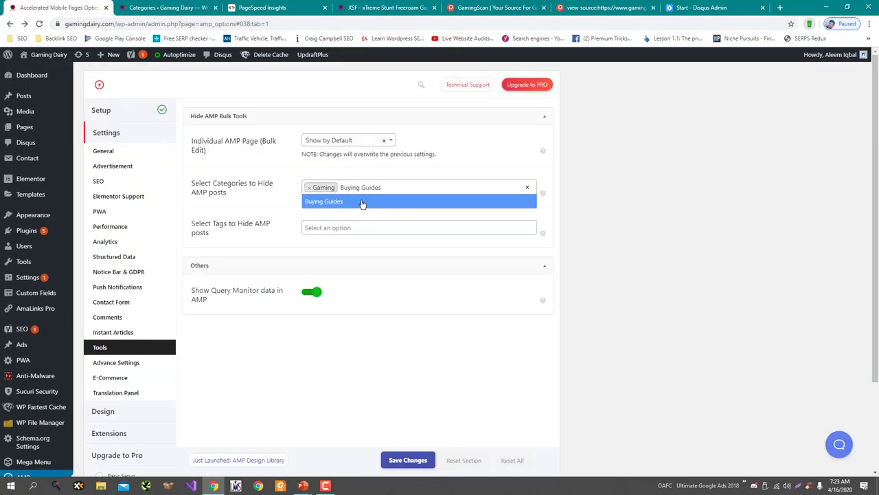
{"action": "left_click", "coordinate": [165, 8]}
{"action": "double_click", "coordinate": [387, 184]}
{"action": "left_click_drag", "start_coordinate": [387, 184], "coordinate": [431, 198]}
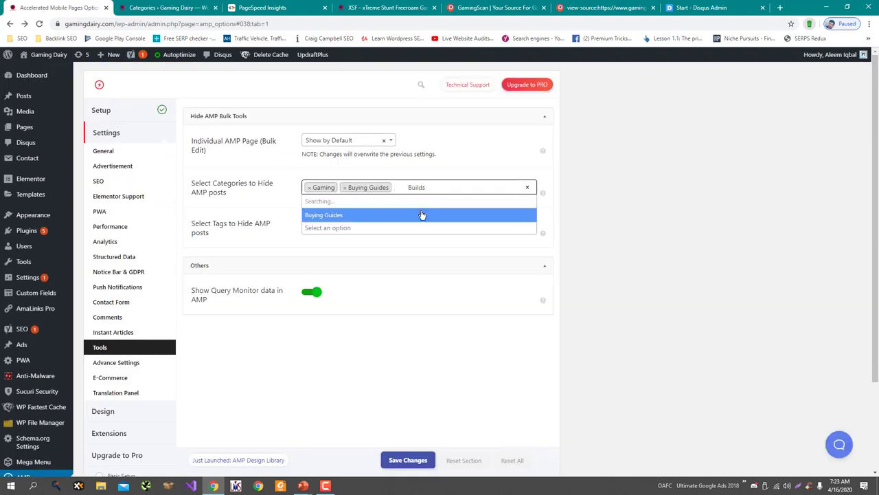
{"action": "double_click", "coordinate": [413, 188]}
{"action": "key", "text": "BackSpace"}
{"action": "type", "text": "Builds"}
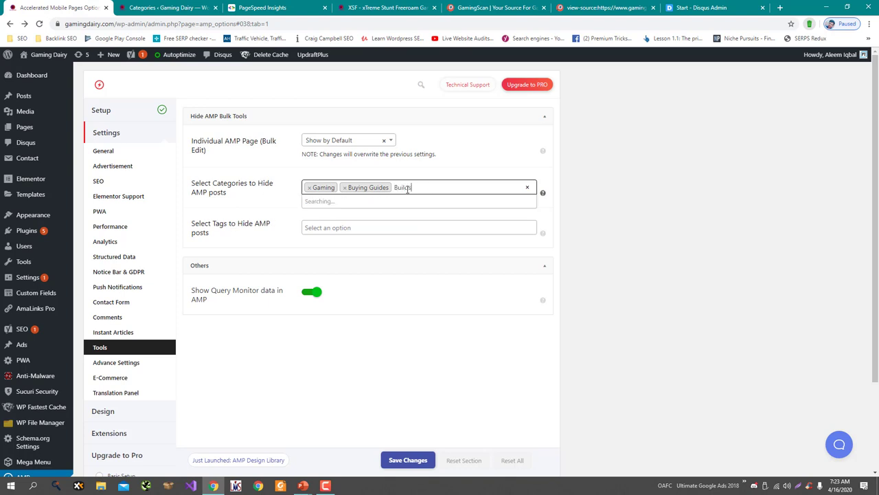
{"action": "left_click", "coordinate": [361, 202]}
- Add the Reviews category to the categories whose AMP posts are hidden and save the changes
{"action": "left_click", "coordinate": [158, 8]}
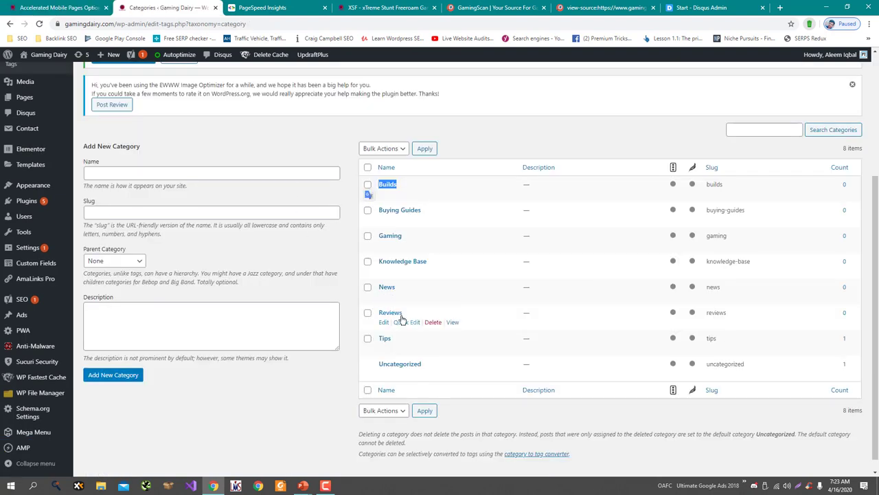
{"action": "left_click", "coordinate": [58, 7]}
{"action": "left_click", "coordinate": [481, 187]}
{"action": "type", "text": "Reviews"}
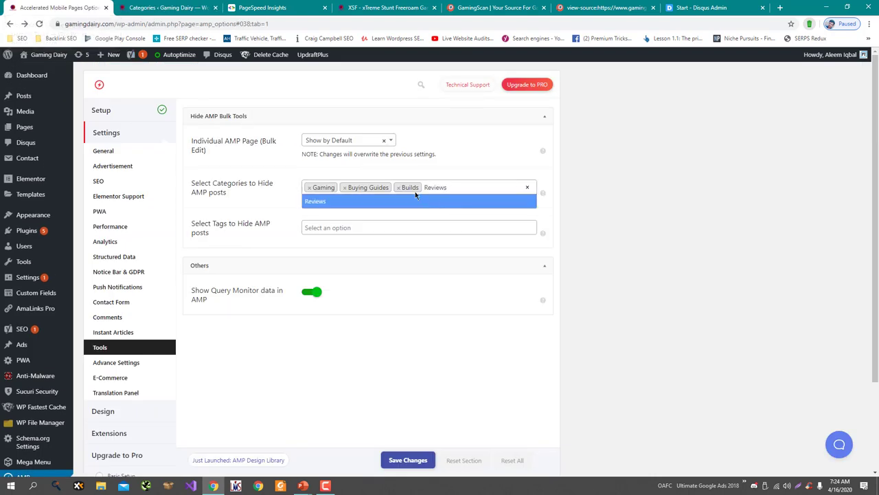
{"action": "left_click", "coordinate": [434, 200]}
{"action": "left_click", "coordinate": [164, 7]}
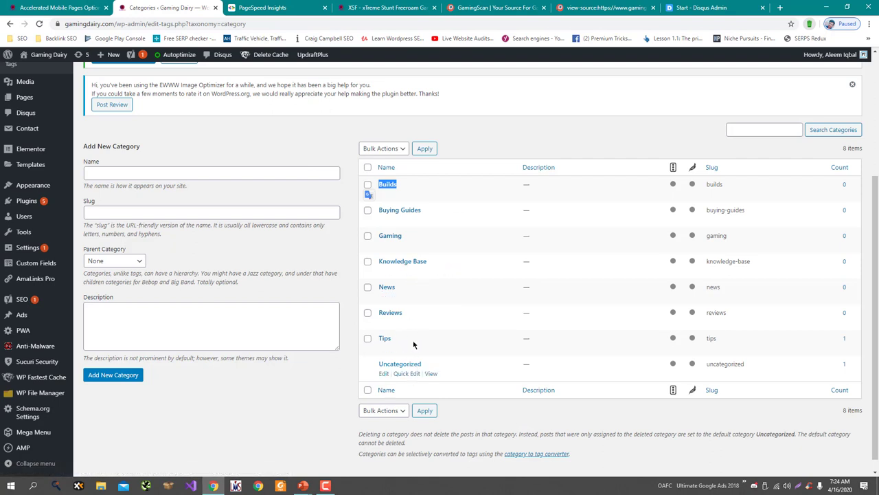
{"action": "left_click", "coordinate": [60, 8]}
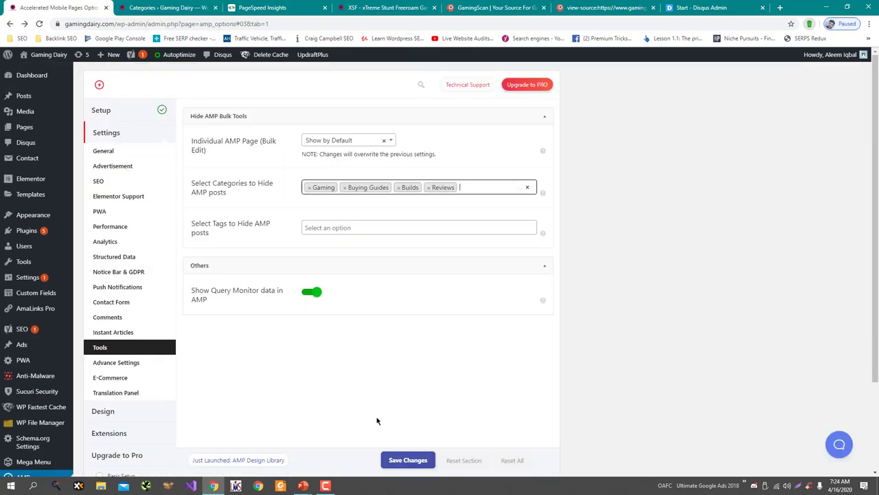
{"action": "left_click", "coordinate": [397, 460]}
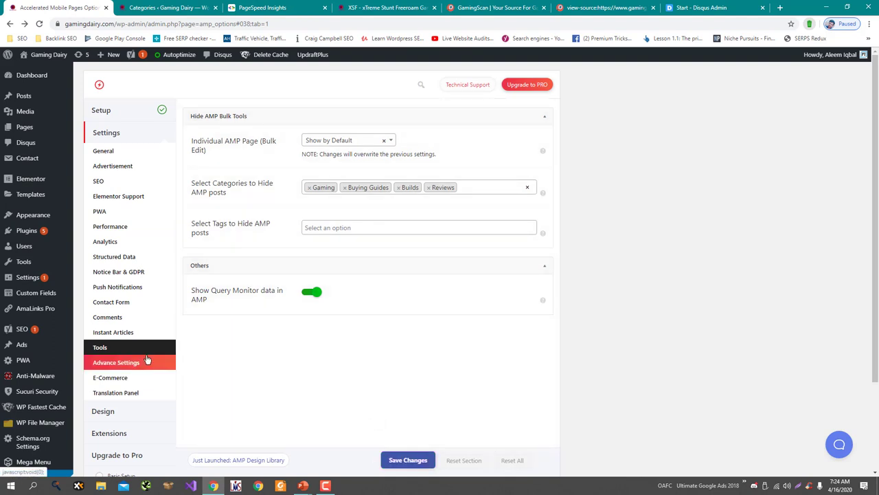
- In the AMP Advance Settings, enable Mobile Redirection and Change Internal Links to AMP
{"action": "left_click", "coordinate": [147, 361]}
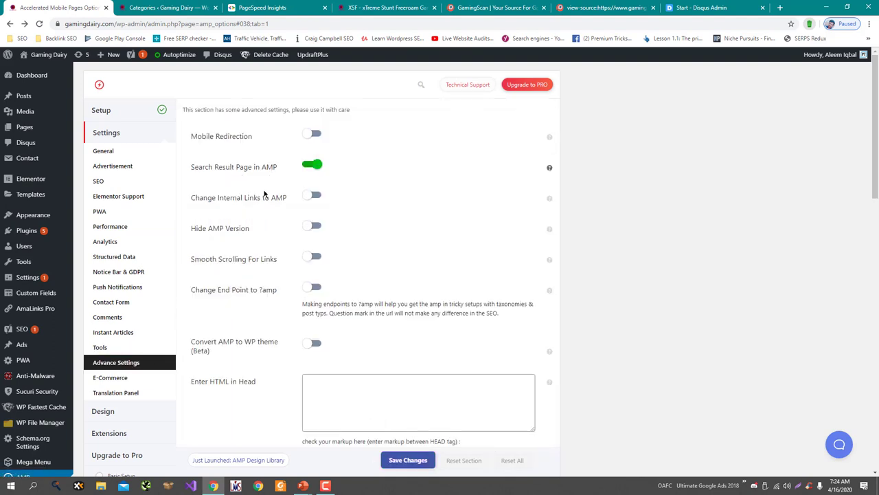
{"action": "left_click", "coordinate": [315, 134]}
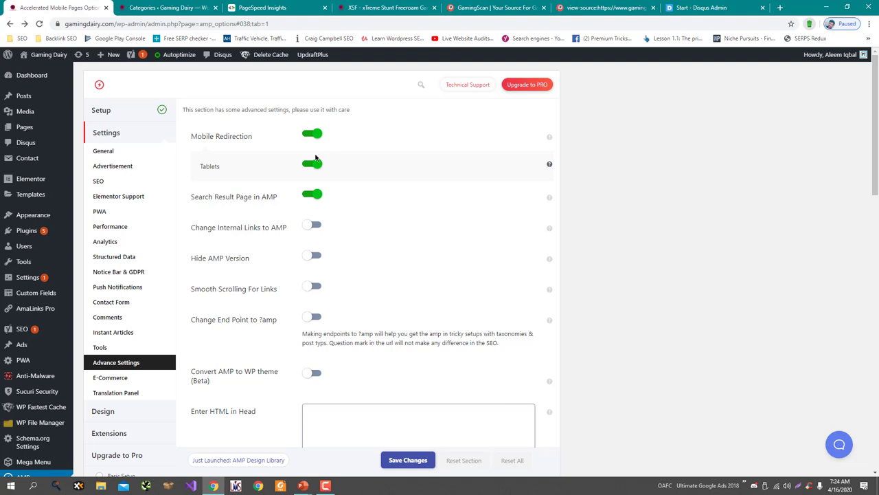
{"action": "left_click", "coordinate": [313, 225]}
{"action": "left_click", "coordinate": [165, 8]}
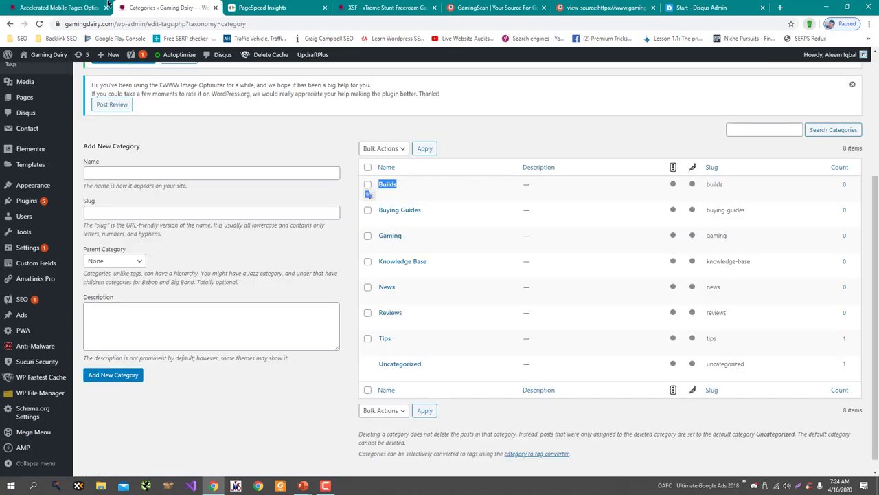
{"action": "left_click", "coordinate": [105, 5]}
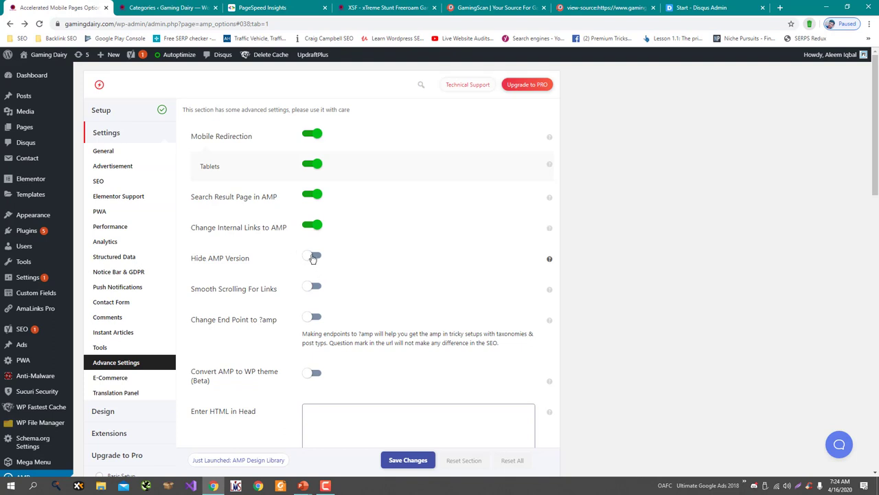
- Enable Hide AMP Version, Smooth Scrolling For Links and Change End Point to ?amp
{"action": "left_click", "coordinate": [314, 257]}
{"action": "left_click", "coordinate": [315, 288]}
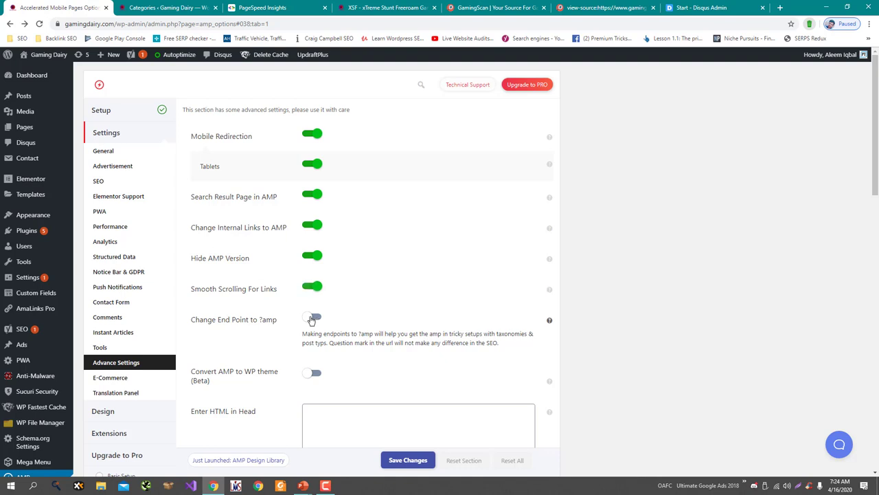
{"action": "left_click", "coordinate": [313, 319]}
- Compare the amp/ and ?amp endings on the XSF post's address, and return to the AMP Advance Settings
{"action": "left_click_drag", "start_coordinate": [276, 321], "coordinate": [259, 321]}
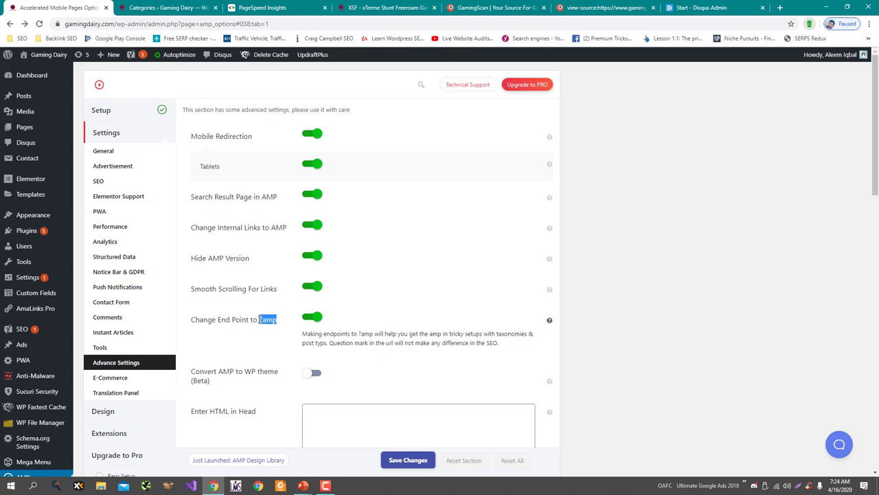
{"action": "left_click", "coordinate": [161, 24]}
{"action": "left_click", "coordinate": [156, 5]}
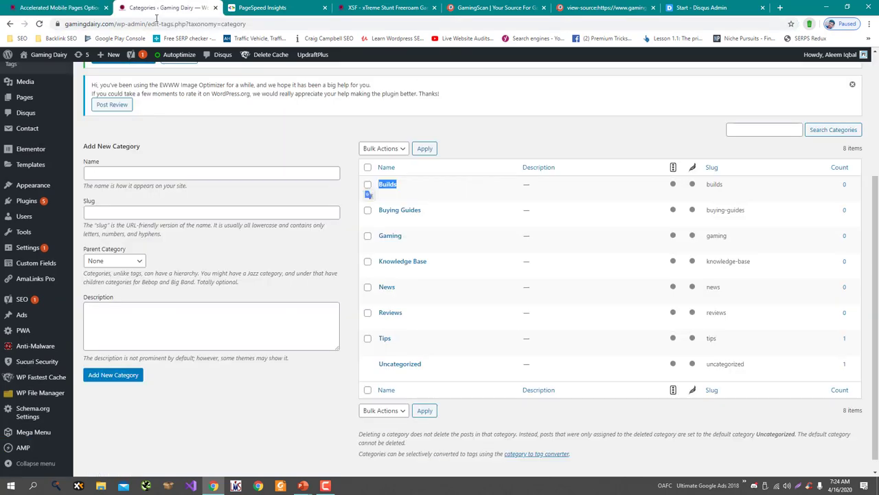
{"action": "left_click", "coordinate": [370, 5]}
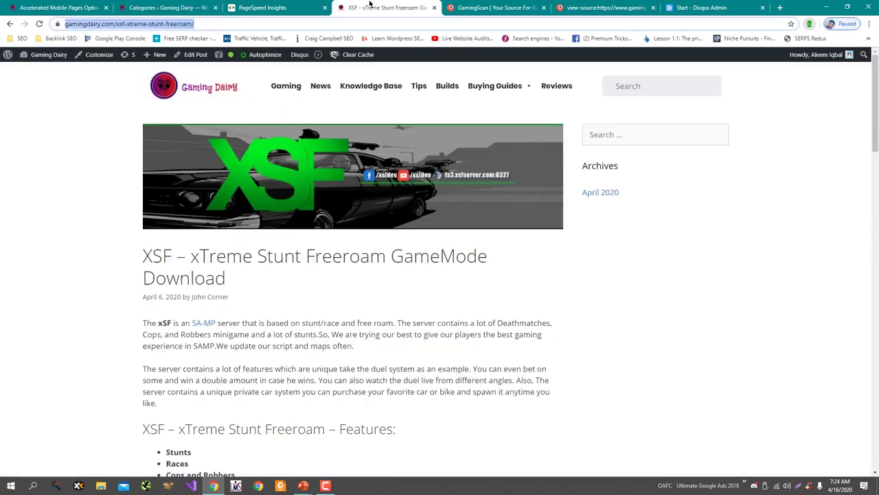
{"action": "left_click", "coordinate": [294, 25]}
{"action": "type", "text": "amp/"}
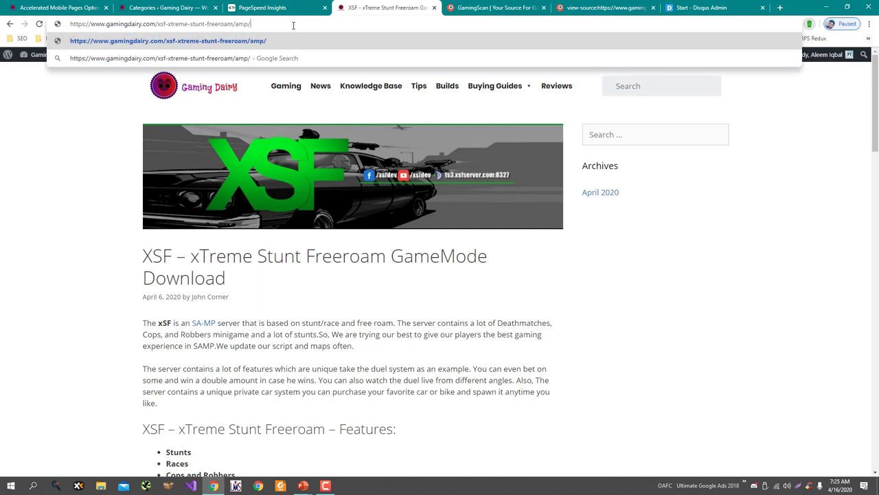
{"action": "key", "text": "shift+Left"}
{"action": "key", "text": "shift+Left"}
{"action": "key", "text": "shift+Left"}
{"action": "key", "text": "shift+Left"}
{"action": "type", "text": "?amp"}
{"action": "key", "text": "BackSpace"}
{"action": "left_click", "coordinate": [59, 7]}
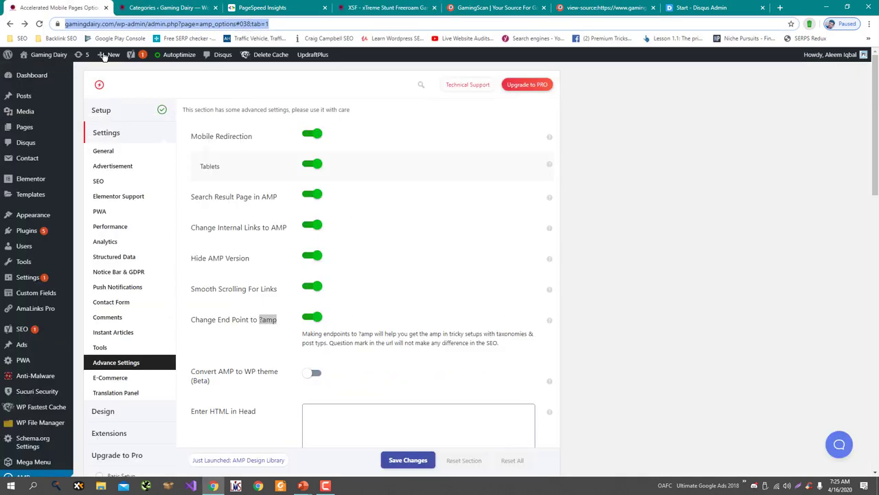
{"action": "left_click", "coordinate": [276, 335]}
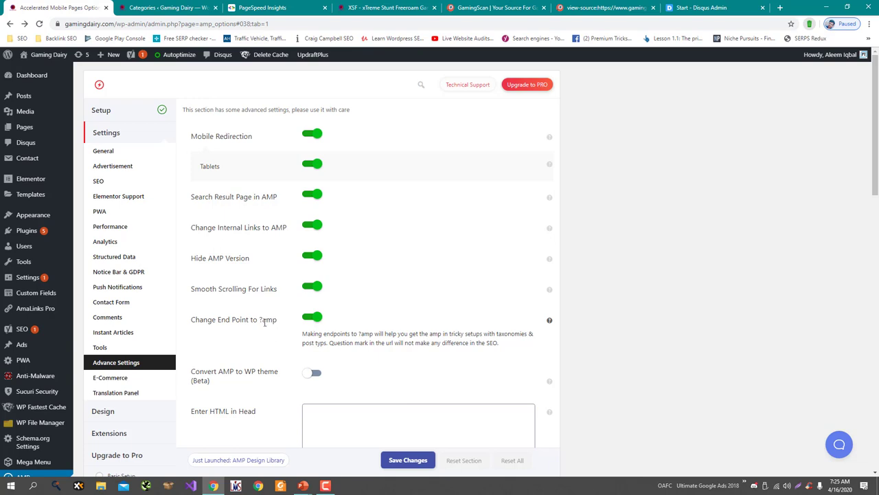
- Check the help notes on the category base, tag base and custom-field image options, and enable Featured Image from The Content
{"action": "scroll", "coordinate": [265, 326], "scroll_direction": "down", "scroll_amount": 1}
{"action": "scroll", "coordinate": [265, 322], "scroll_direction": "down", "scroll_amount": 3}
{"action": "scroll", "coordinate": [265, 322], "scroll_direction": "down", "scroll_amount": 3}
{"action": "scroll", "coordinate": [270, 323], "scroll_direction": "down", "scroll_amount": 2}
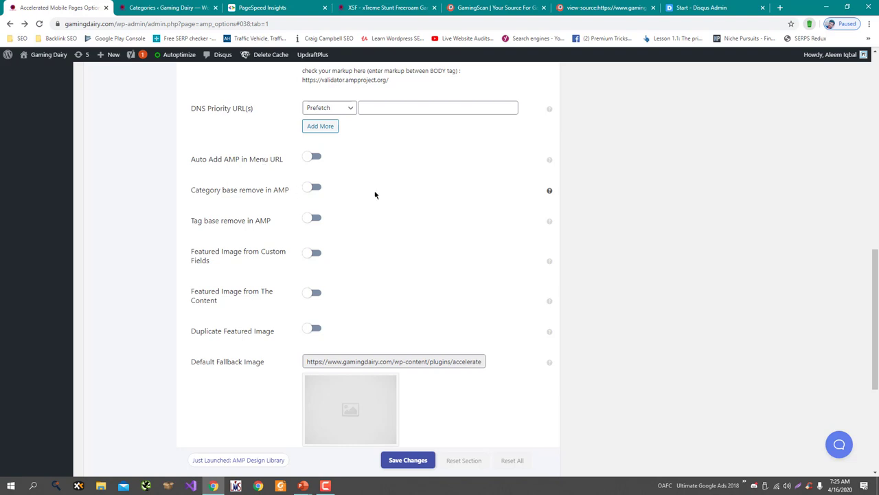
{"action": "mouse_move", "coordinate": [548, 195]}
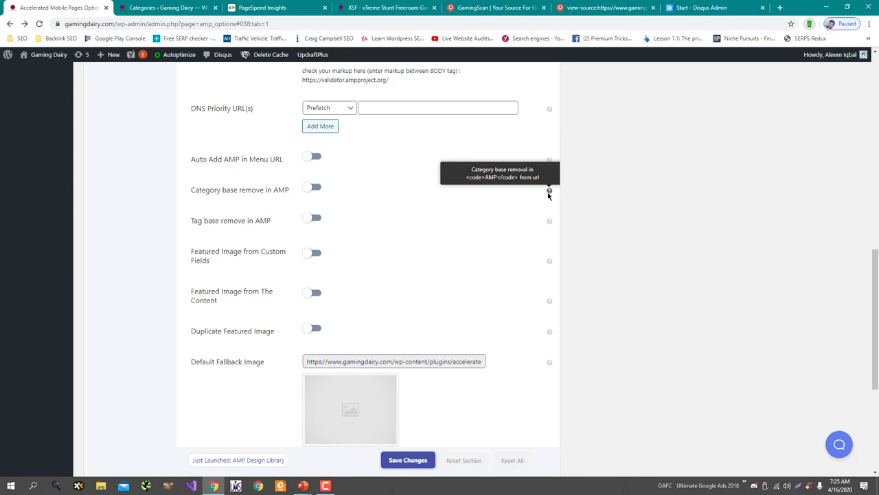
{"action": "mouse_move", "coordinate": [550, 220]}
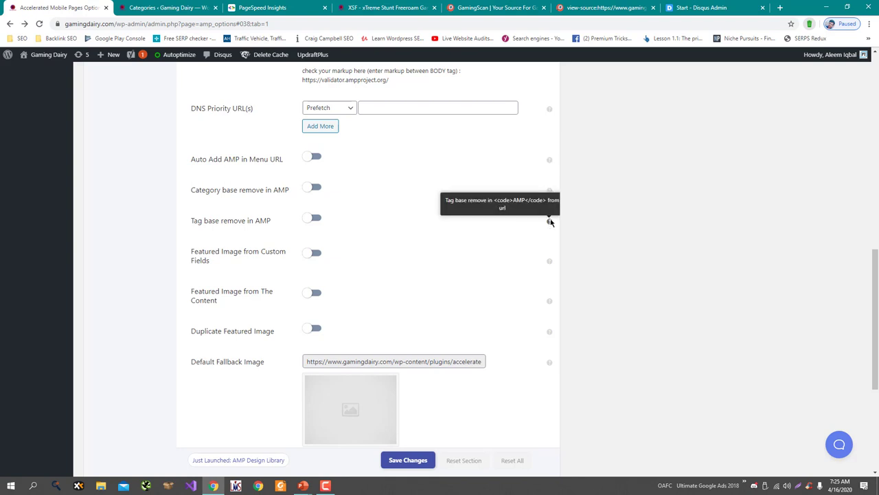
{"action": "mouse_move", "coordinate": [550, 261]}
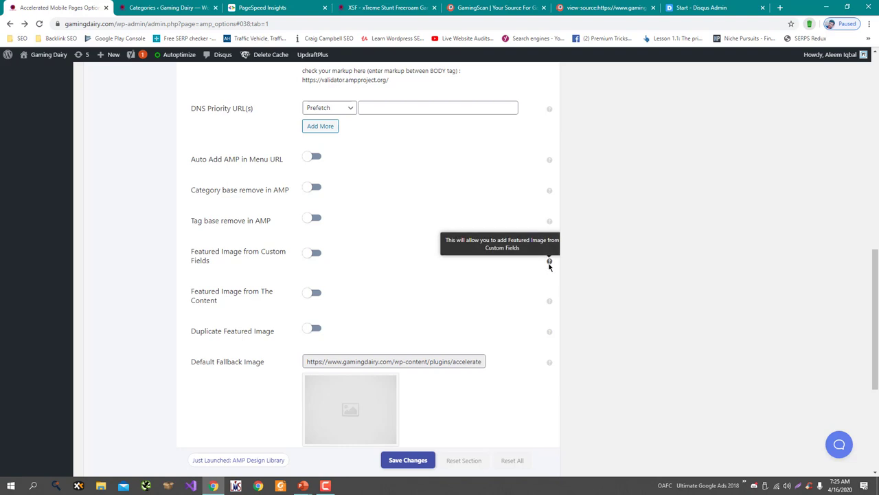
{"action": "mouse_move", "coordinate": [549, 304]}
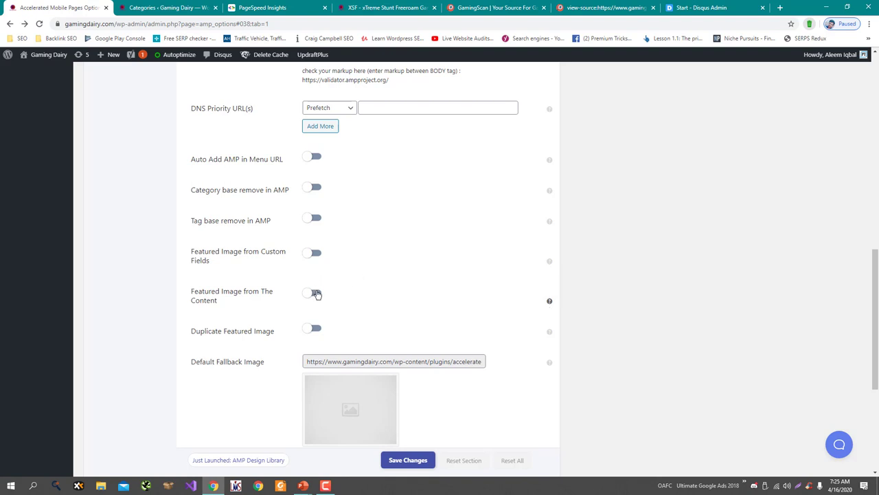
{"action": "left_click", "coordinate": [315, 293]}
- Switch Dev Mode in AMP on and back off, and save the Advance Settings changes
{"action": "scroll", "coordinate": [422, 281], "scroll_direction": "down", "scroll_amount": 1}
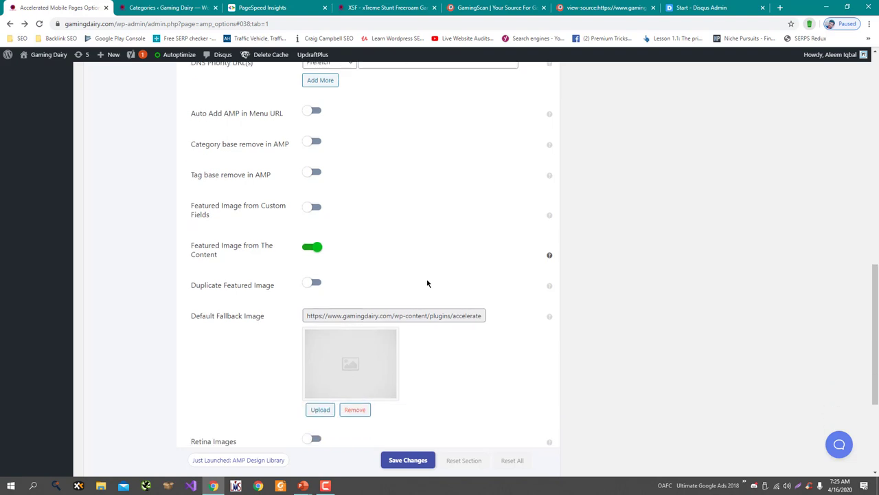
{"action": "mouse_move", "coordinate": [550, 288]}
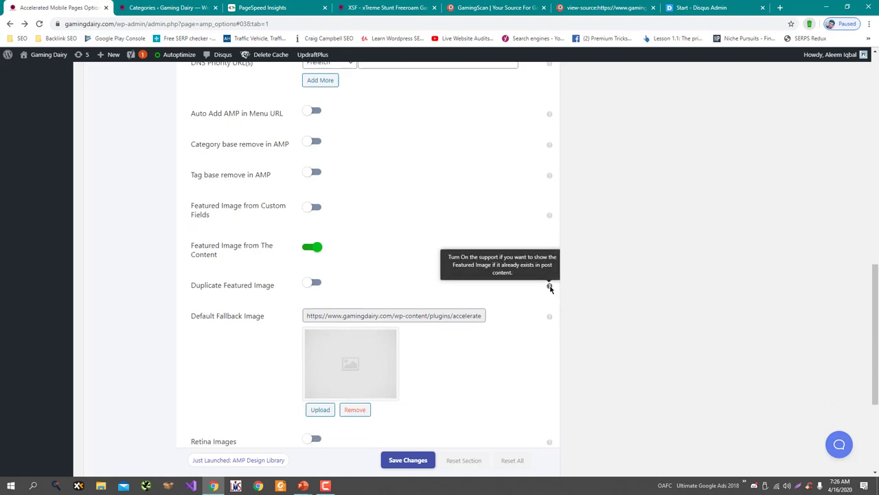
{"action": "scroll", "coordinate": [324, 277], "scroll_direction": "down", "scroll_amount": 1}
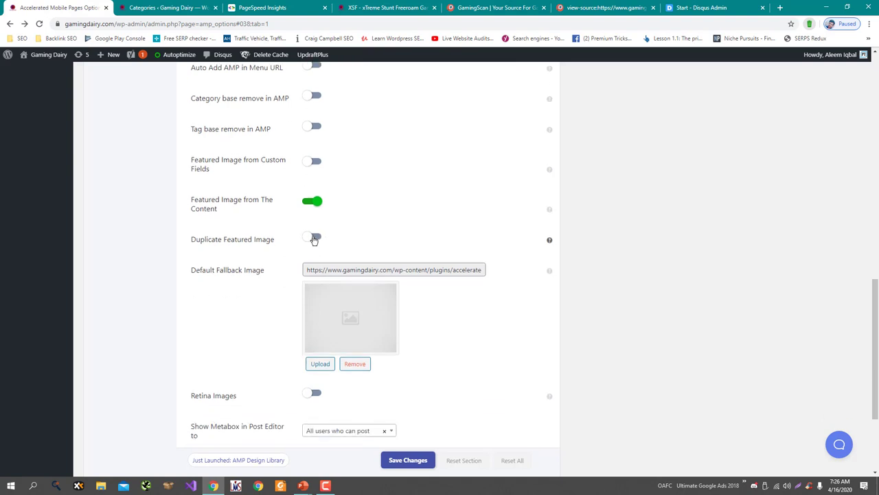
{"action": "scroll", "coordinate": [315, 239], "scroll_direction": "down", "scroll_amount": 2}
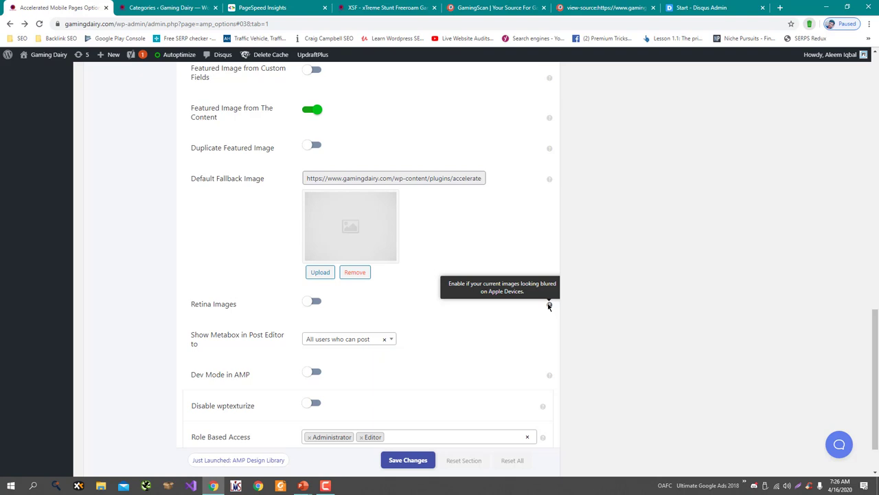
{"action": "scroll", "coordinate": [549, 305], "scroll_direction": "down", "scroll_amount": 1}
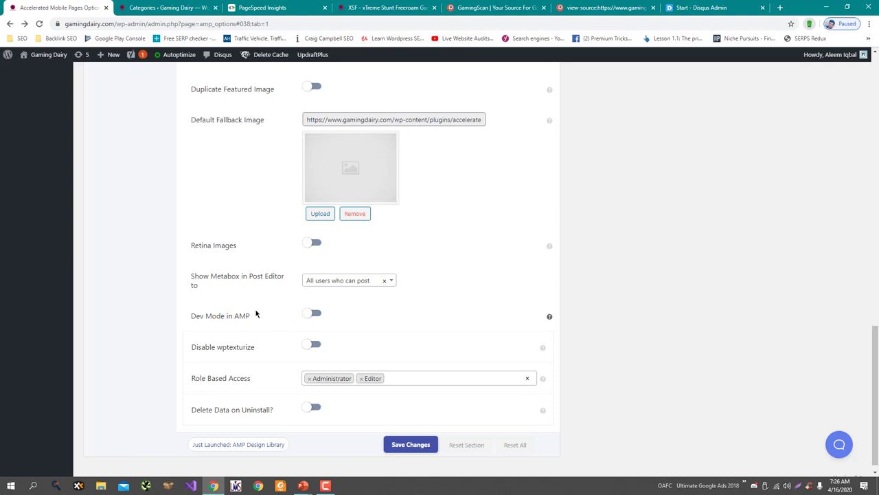
{"action": "left_click", "coordinate": [310, 314]}
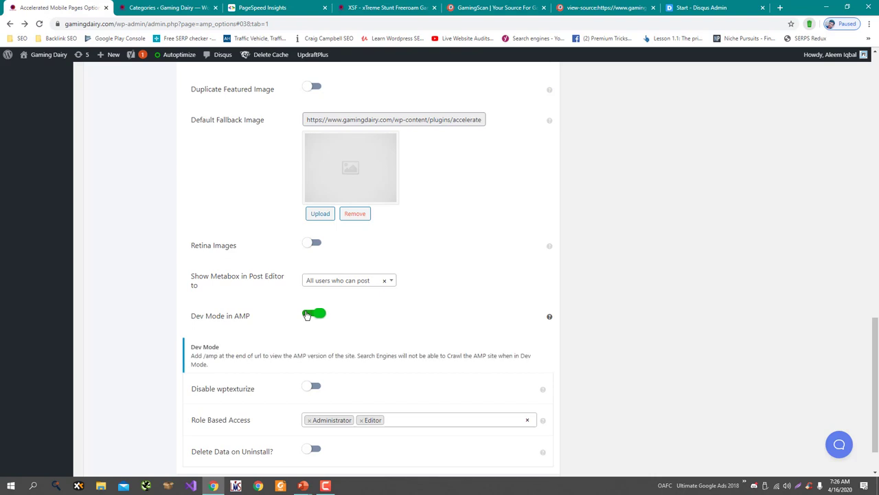
{"action": "left_click", "coordinate": [307, 315]}
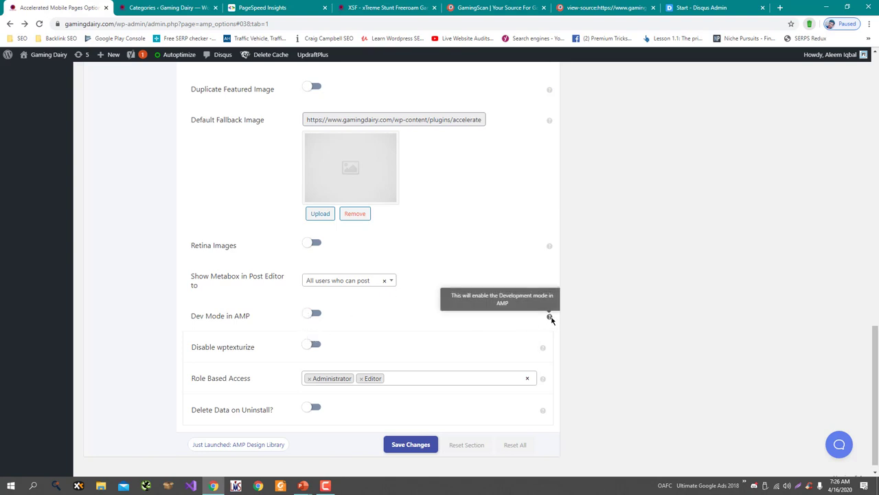
{"action": "mouse_move", "coordinate": [544, 350]}
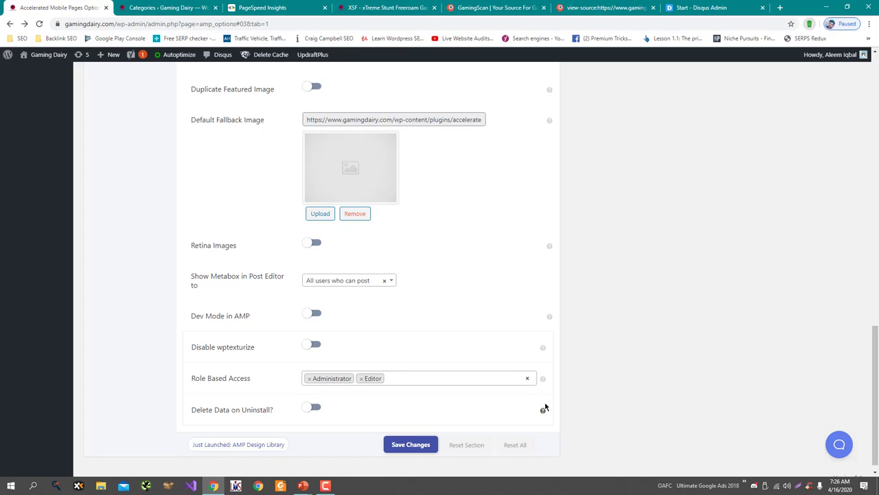
{"action": "left_click", "coordinate": [412, 443]}
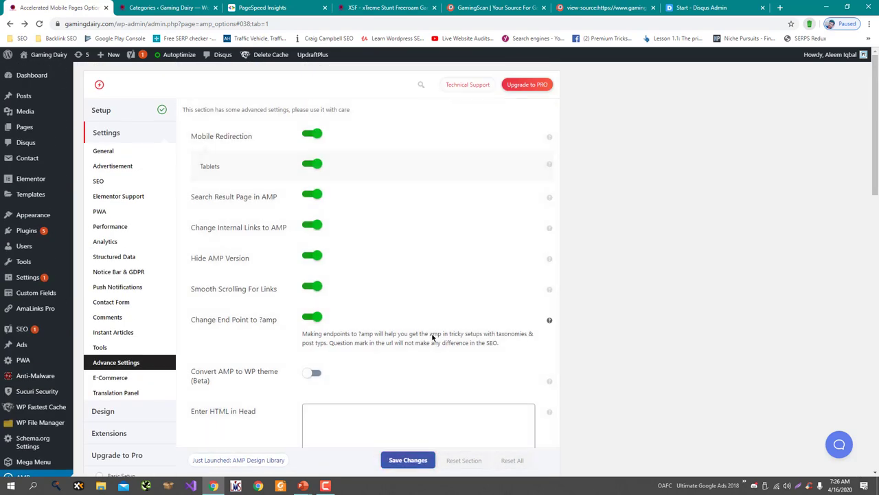
- In the E-Commerce settings, try Easy Digital Downloads Support and WooCommerce Support, switching each back off
{"action": "scroll", "coordinate": [235, 350], "scroll_direction": "down", "scroll_amount": 2}
{"action": "left_click", "coordinate": [137, 241]}
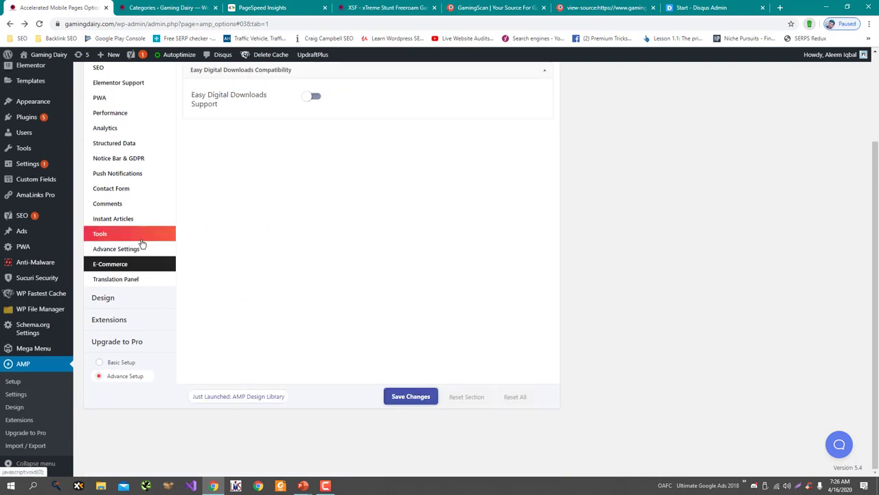
{"action": "left_click", "coordinate": [311, 210]}
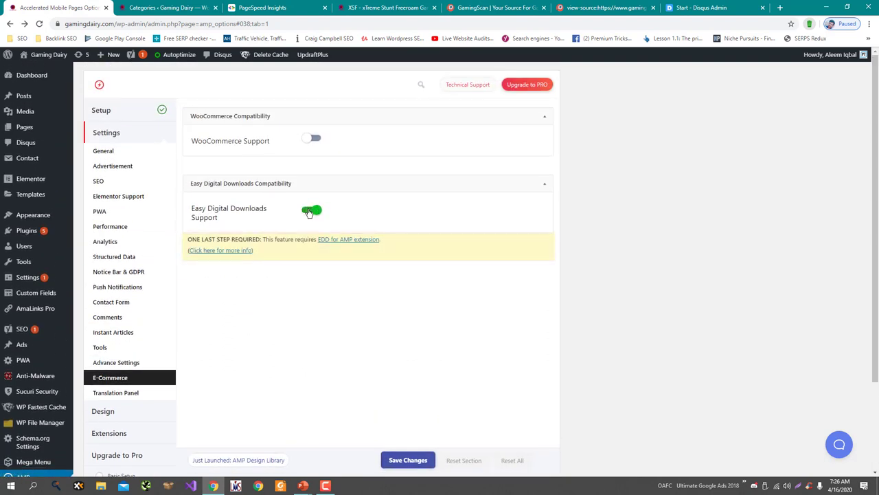
{"action": "left_click", "coordinate": [311, 209]}
{"action": "left_click", "coordinate": [313, 140]}
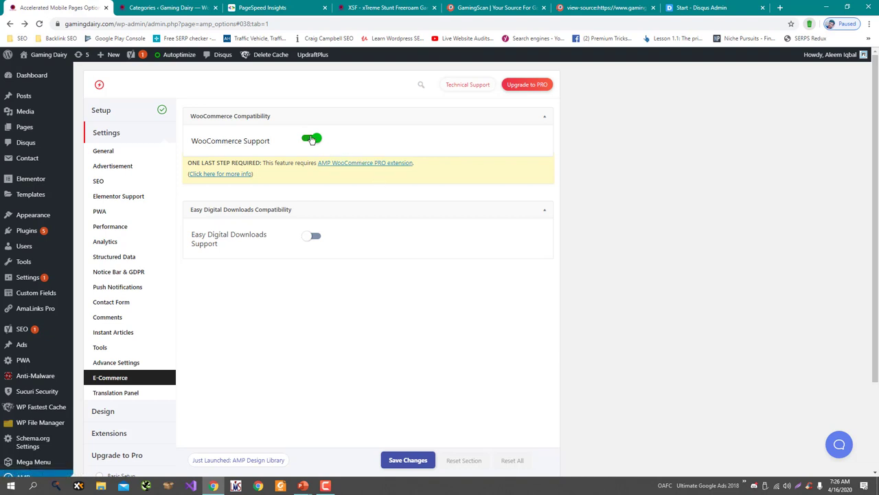
{"action": "left_click", "coordinate": [310, 140]}
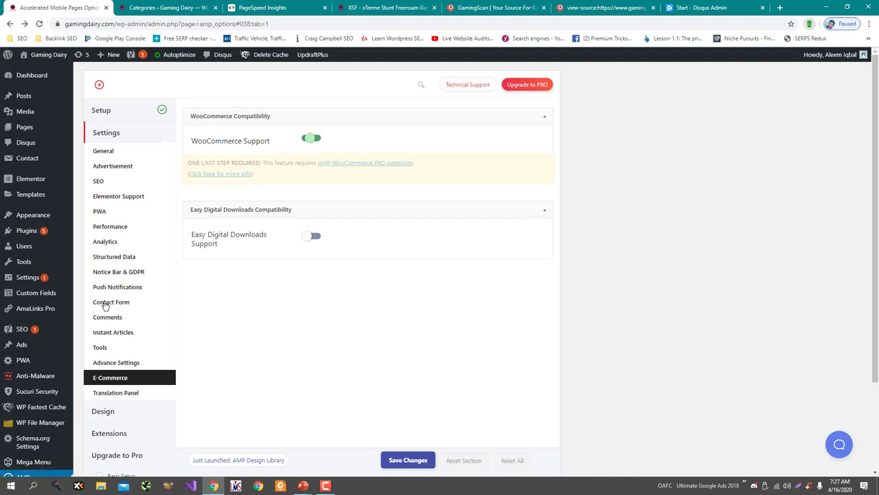
- Look through the translatable label texts in the Translation Panel
{"action": "left_click", "coordinate": [114, 392]}
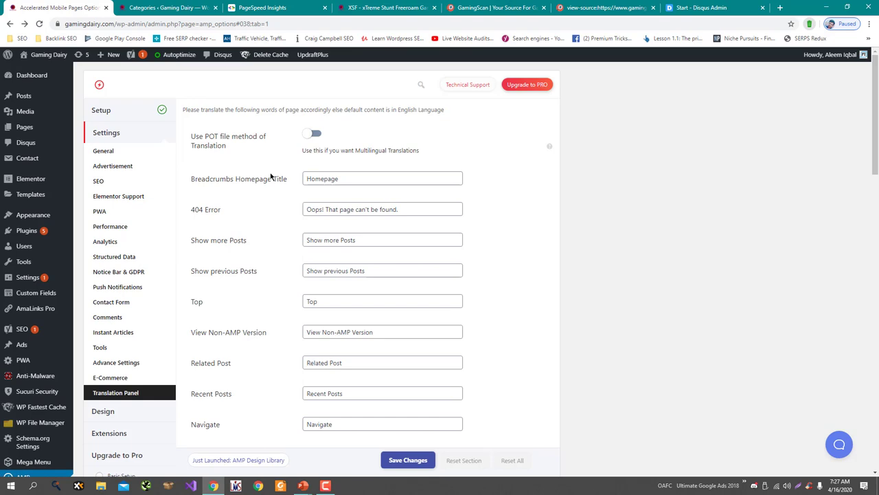
{"action": "scroll", "coordinate": [195, 321], "scroll_direction": "down", "scroll_amount": 18}
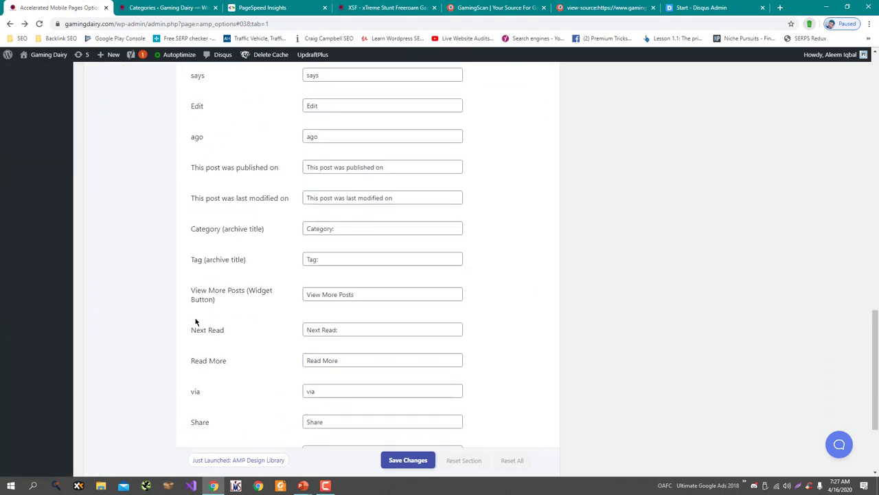
{"action": "scroll", "coordinate": [195, 321], "scroll_direction": "up", "scroll_amount": 18}
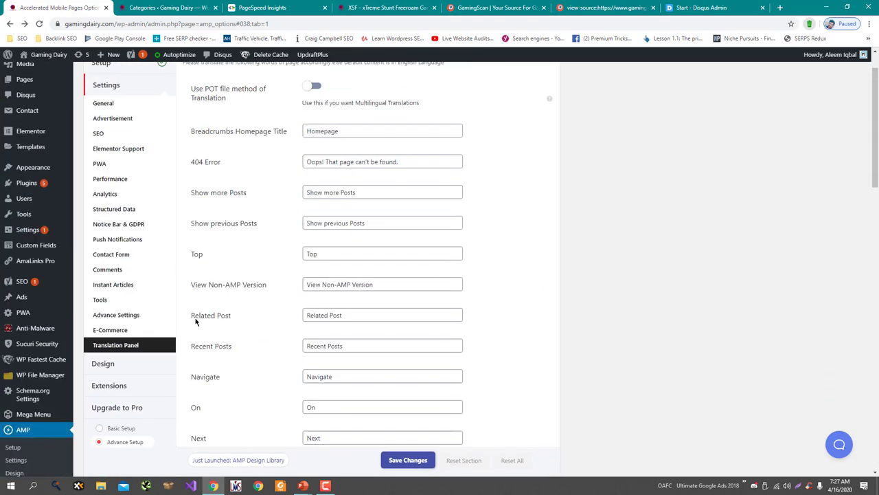
- Open the Design themes settings and look over the available AMP layouts
{"action": "left_click", "coordinate": [103, 363]}
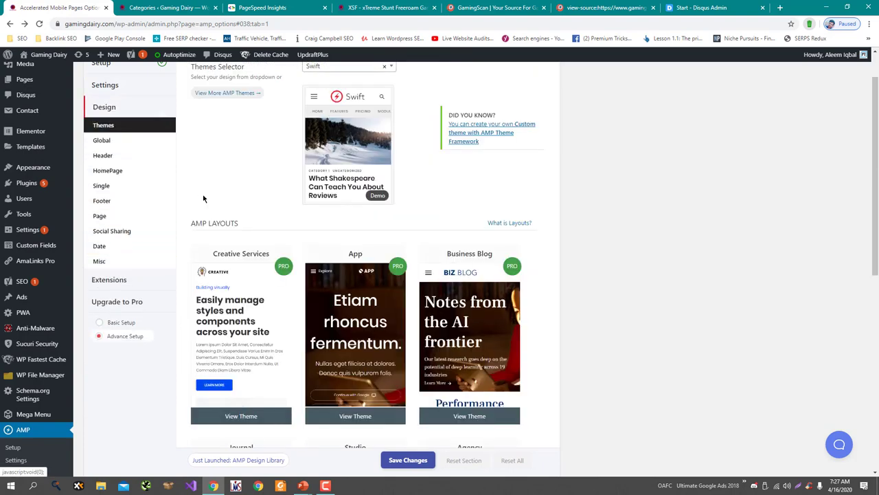
{"action": "scroll", "coordinate": [207, 199], "scroll_direction": "up", "scroll_amount": 1}
{"action": "scroll", "coordinate": [375, 219], "scroll_direction": "down", "scroll_amount": 7}
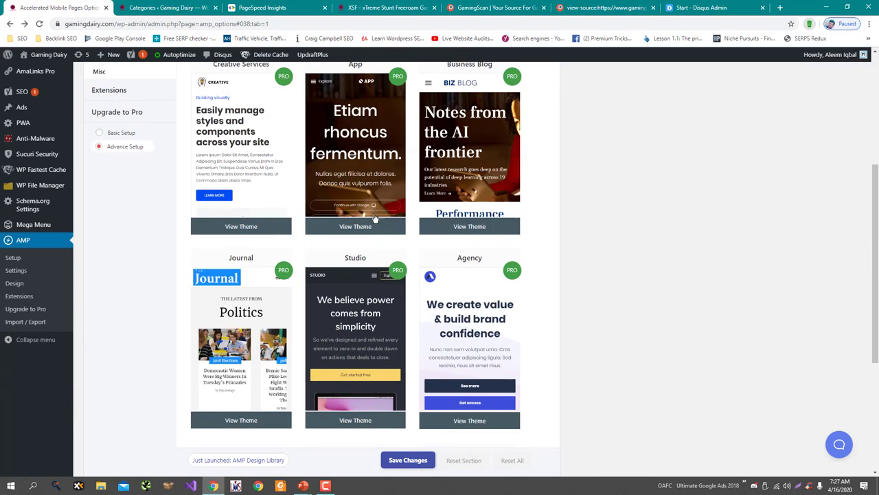
{"action": "scroll", "coordinate": [375, 219], "scroll_direction": "up", "scroll_amount": 8}
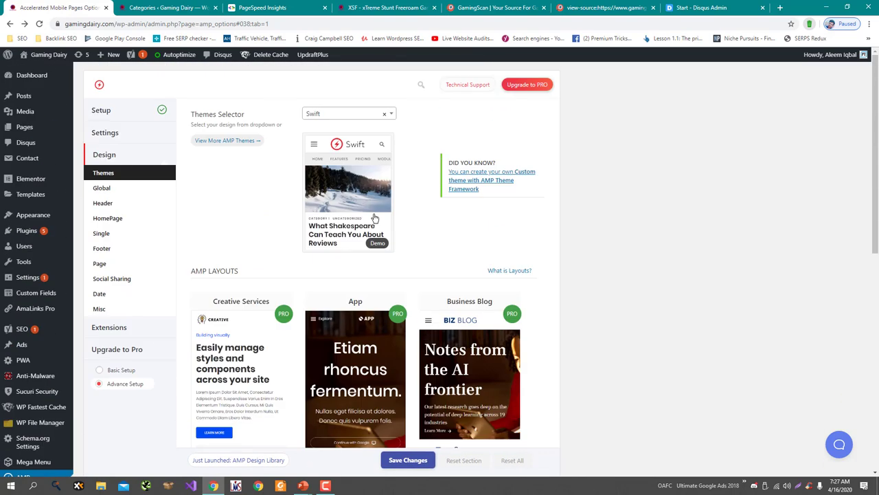
- Try the Design One theme in the Themes Selector and switch back to Swift
{"action": "left_click", "coordinate": [340, 113]}
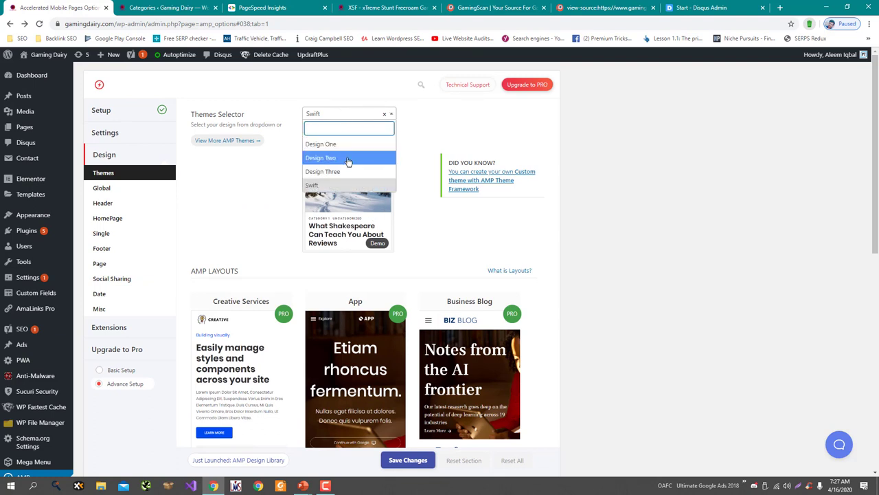
{"action": "left_click", "coordinate": [349, 142]}
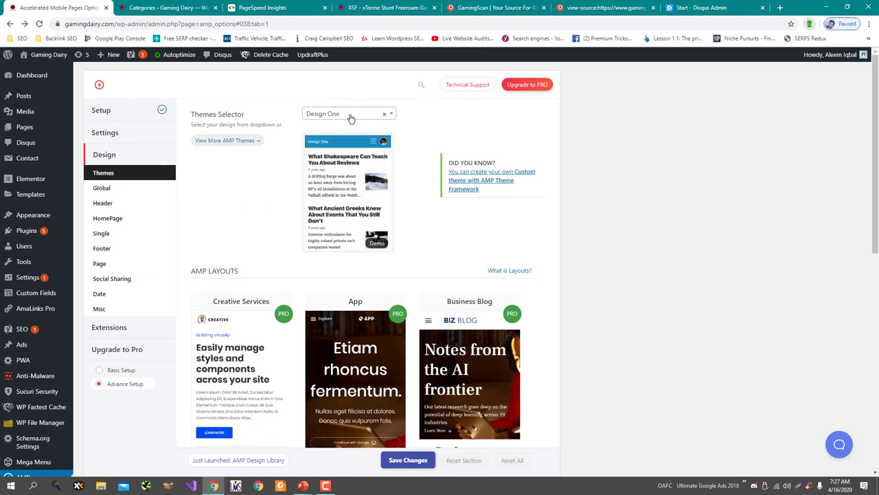
{"action": "left_click", "coordinate": [350, 115]}
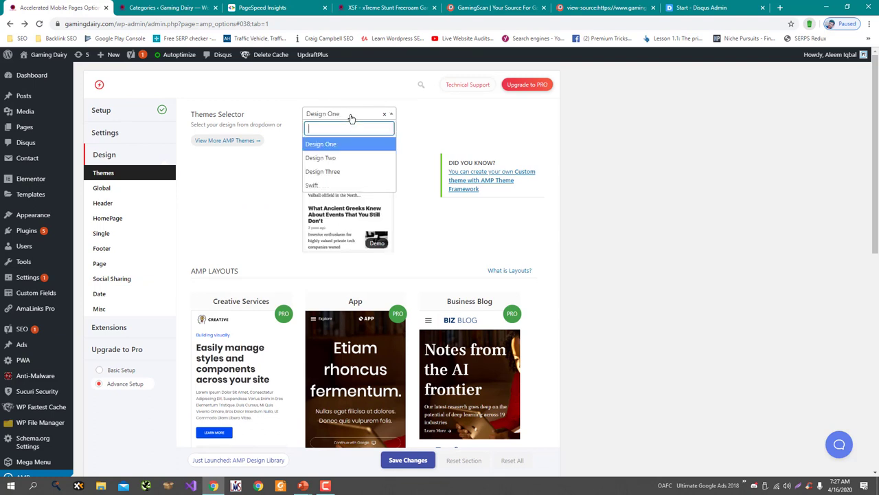
{"action": "left_click", "coordinate": [354, 185]}
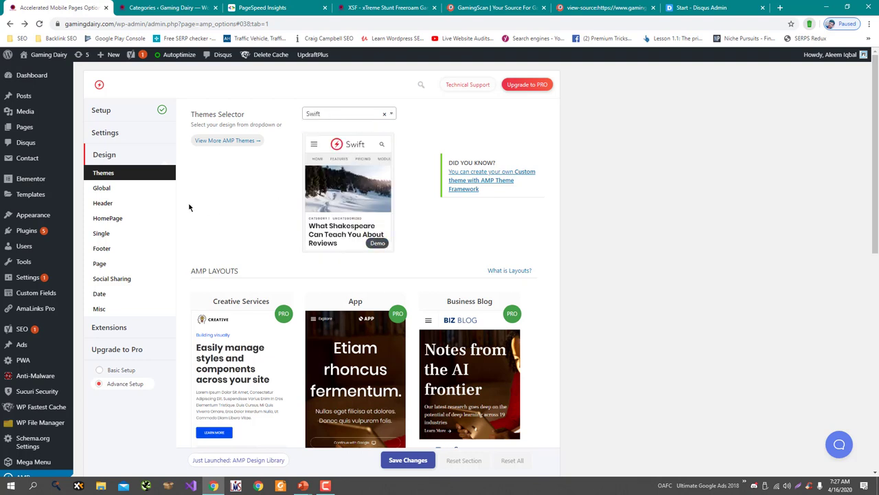
- Review the Global design settings for colors, typography and general options, switching Sidebar on and back off to see its sub-options
{"action": "left_click", "coordinate": [154, 192]}
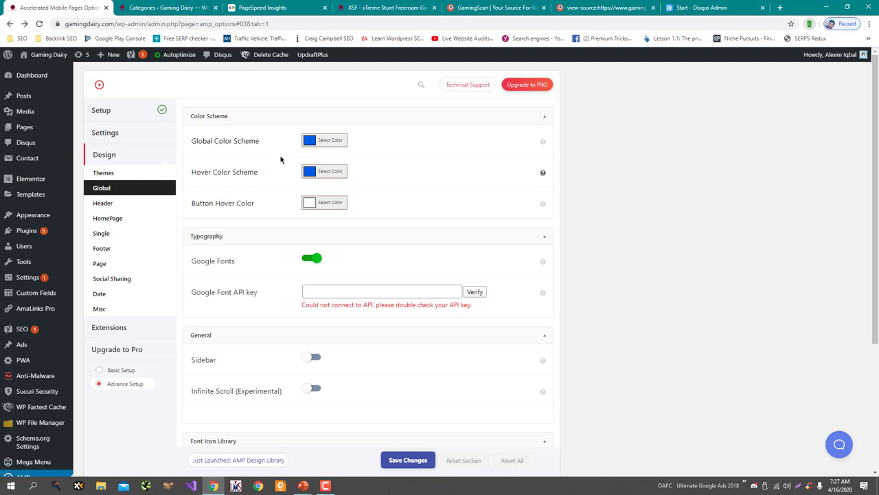
{"action": "mouse_move", "coordinate": [542, 145]}
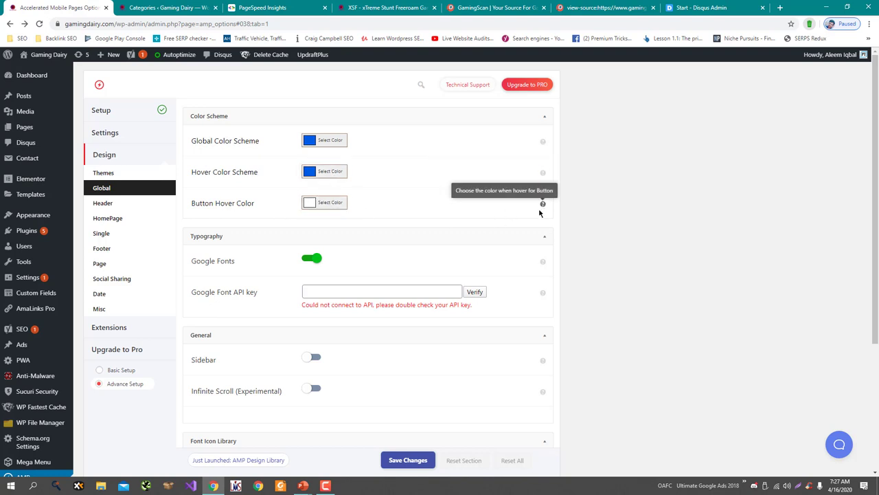
{"action": "scroll", "coordinate": [436, 261], "scroll_direction": "down", "scroll_amount": 2}
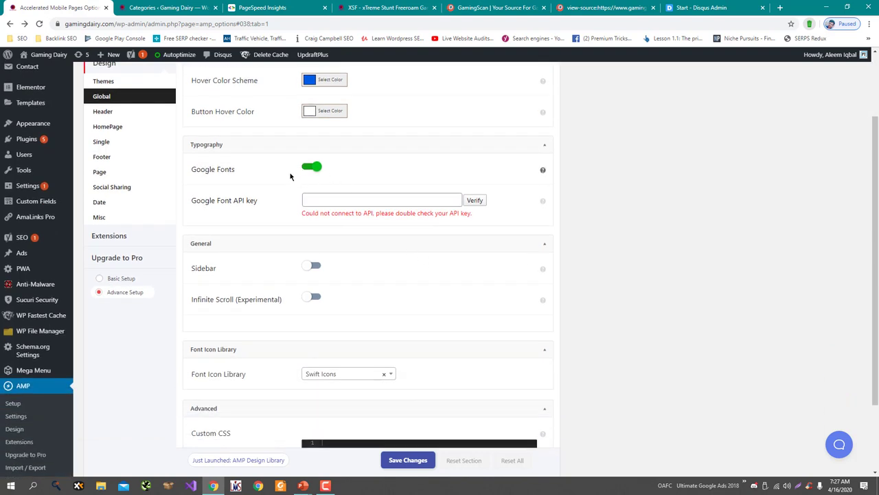
{"action": "scroll", "coordinate": [292, 223], "scroll_direction": "down", "scroll_amount": 1}
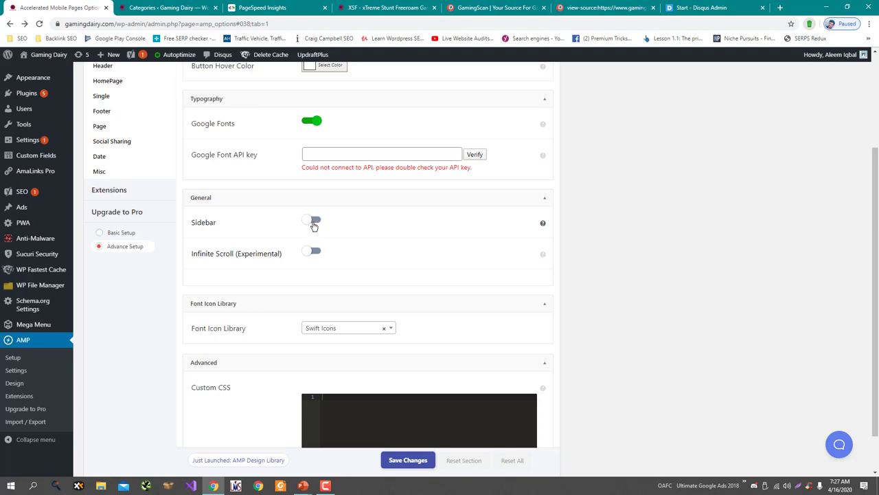
{"action": "left_click", "coordinate": [312, 221]}
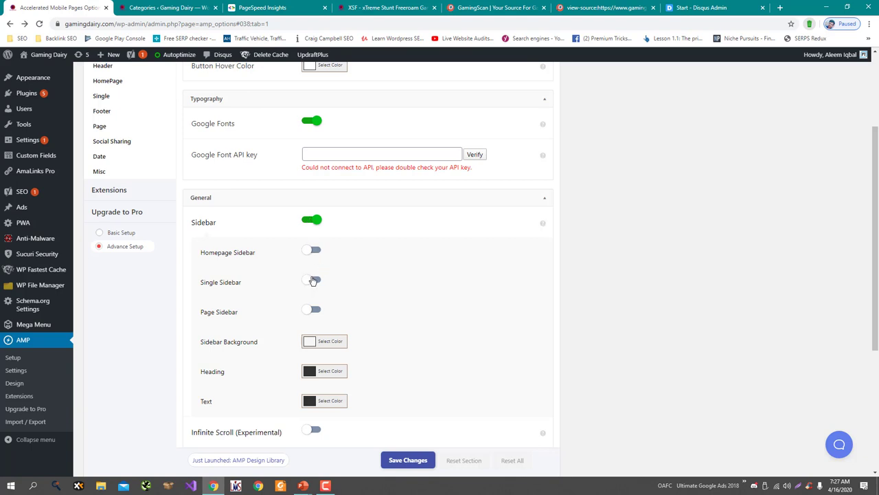
{"action": "left_click", "coordinate": [313, 220]}
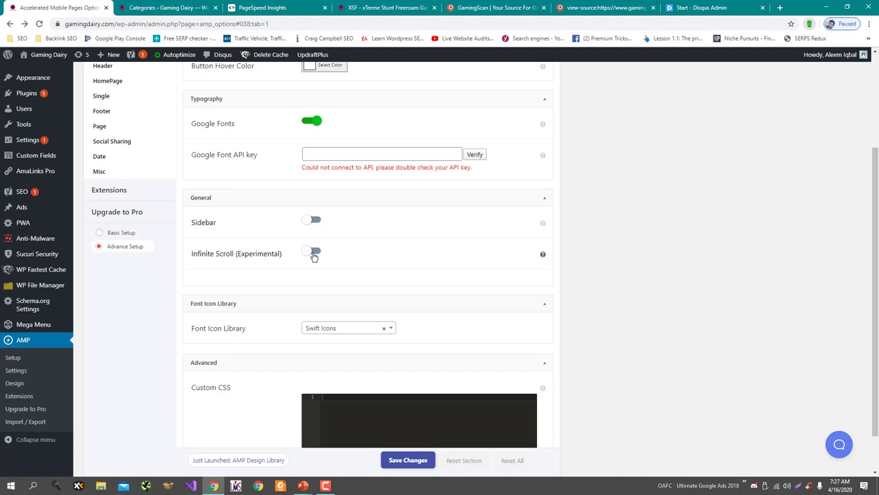
{"action": "scroll", "coordinate": [314, 257], "scroll_direction": "down", "scroll_amount": 1}
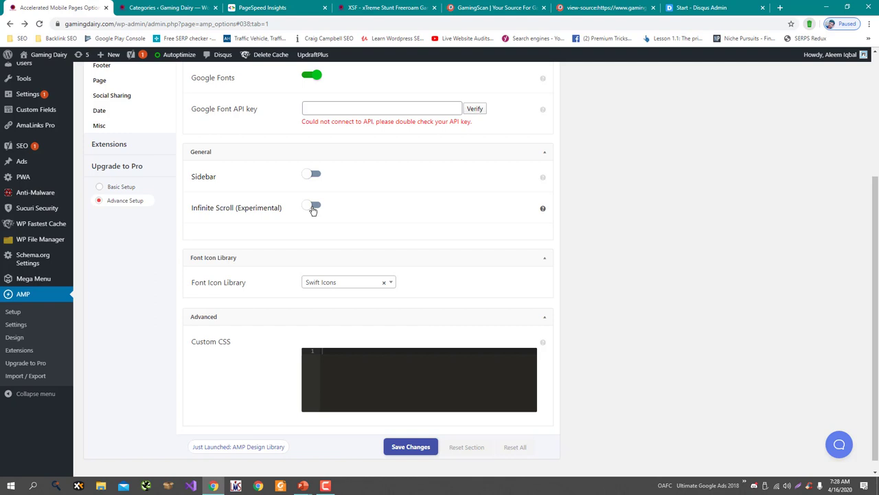
- Save the Global design settings
{"action": "scroll", "coordinate": [337, 243], "scroll_direction": "down", "scroll_amount": 1}
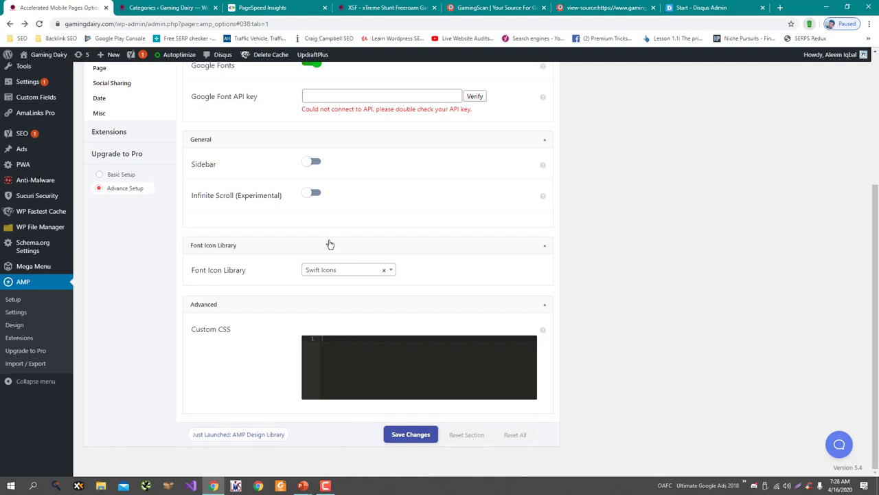
{"action": "left_click", "coordinate": [411, 434]}
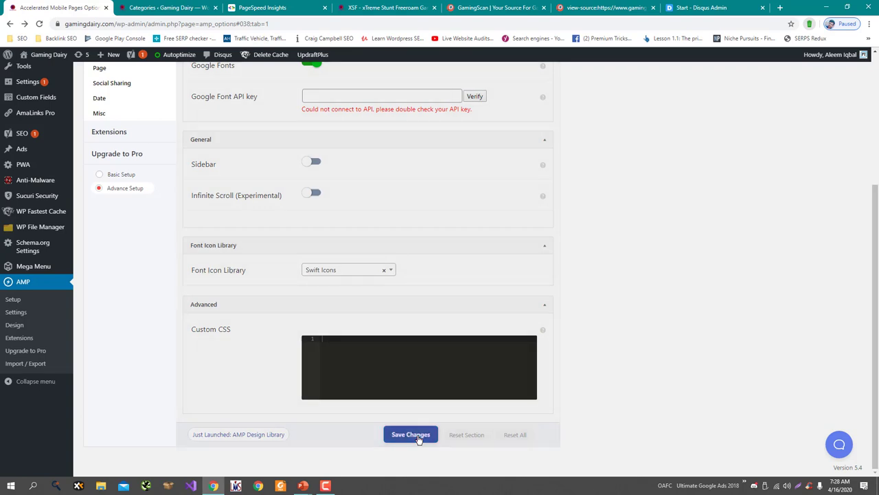
{"action": "scroll", "coordinate": [275, 371], "scroll_direction": "up", "scroll_amount": 3}
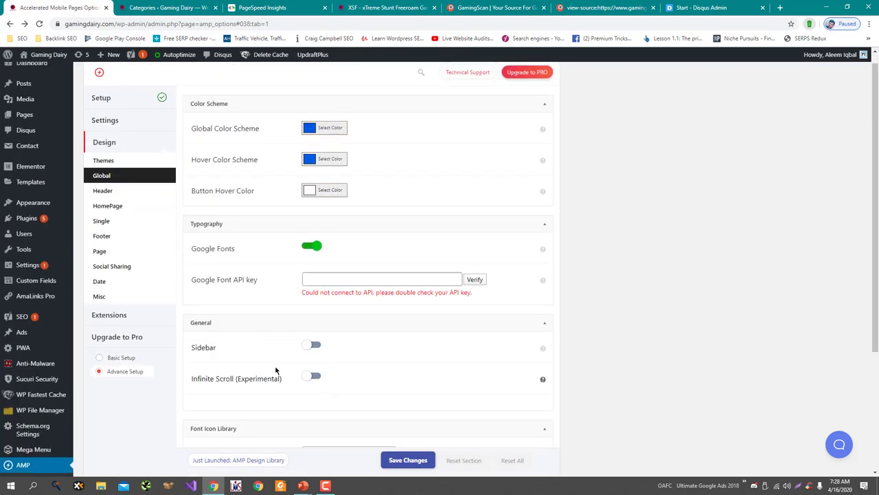
- Open the Header design settings and choose the header type with the logo on the left and search and menu icons on the right
{"action": "left_click", "coordinate": [124, 197]}
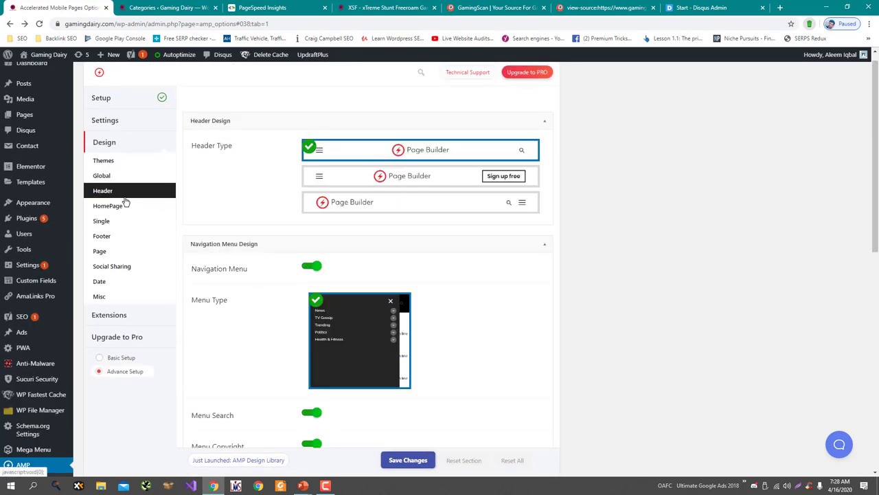
{"action": "scroll", "coordinate": [297, 282], "scroll_direction": "down", "scroll_amount": 1}
{"action": "scroll", "coordinate": [298, 281], "scroll_direction": "up", "scroll_amount": 1}
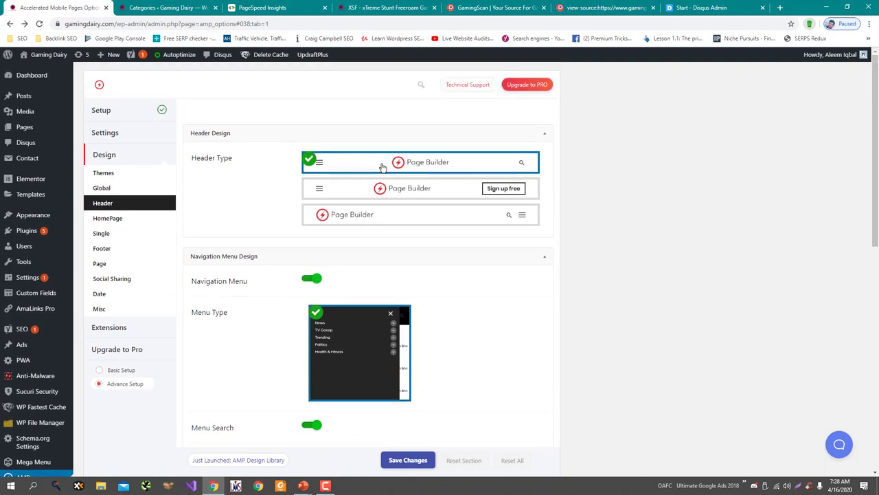
{"action": "left_click", "coordinate": [410, 214]}
{"action": "scroll", "coordinate": [314, 280], "scroll_direction": "down", "scroll_amount": 1}
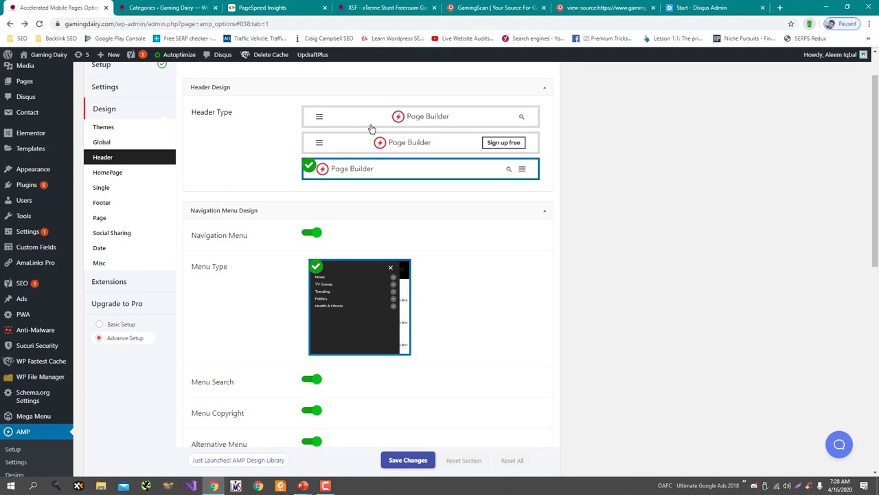
- Turn off Menu Copyright and Alternative Menu in the navigation menu design
{"action": "scroll", "coordinate": [351, 228], "scroll_direction": "down", "scroll_amount": 2}
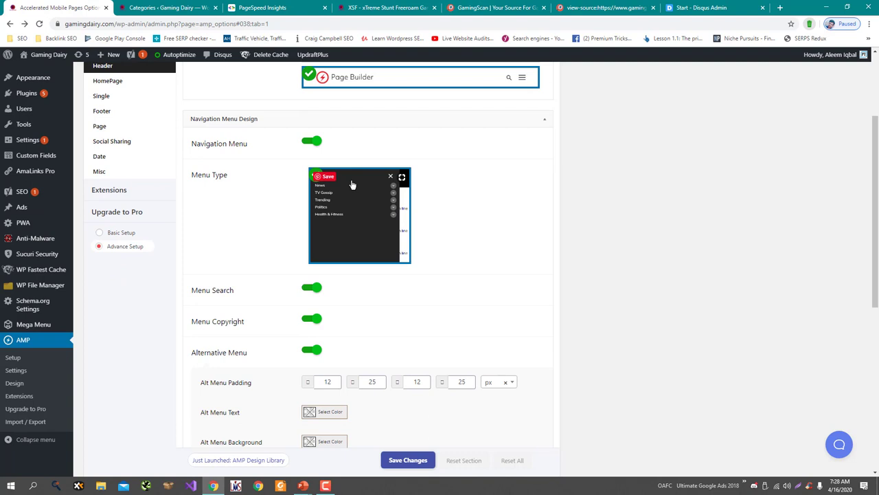
{"action": "left_click", "coordinate": [315, 350]}
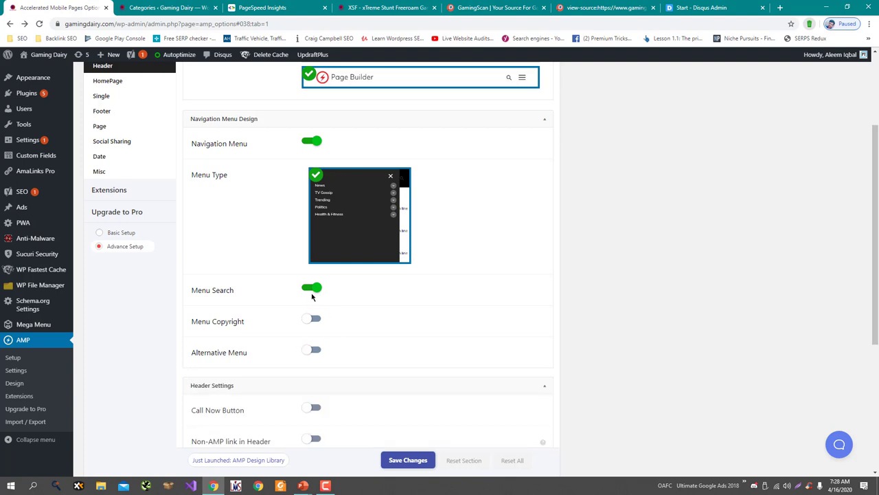
{"action": "scroll", "coordinate": [312, 297], "scroll_direction": "down", "scroll_amount": 1}
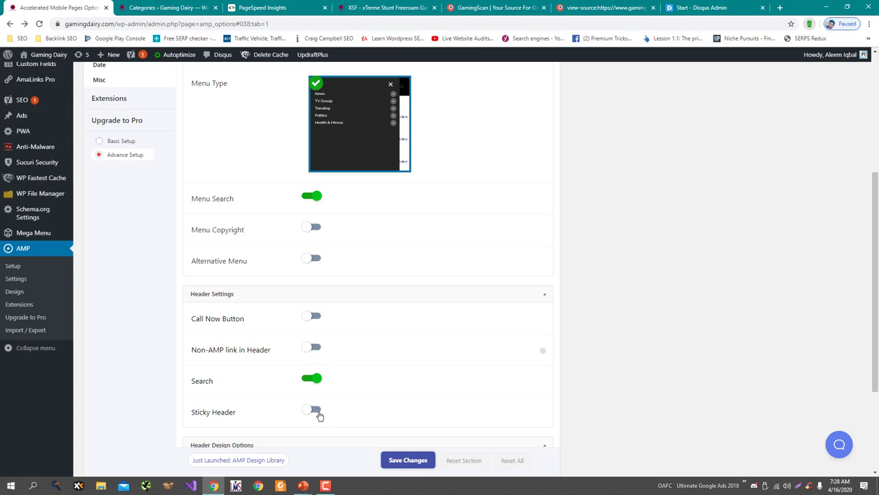
- Try enabling Advanced Header Design to view its options, and switch it back off
{"action": "scroll", "coordinate": [323, 406], "scroll_direction": "down", "scroll_amount": 2}
{"action": "scroll", "coordinate": [349, 465], "scroll_direction": "up", "scroll_amount": 3}
{"action": "scroll", "coordinate": [448, 456], "scroll_direction": "up", "scroll_amount": 2}
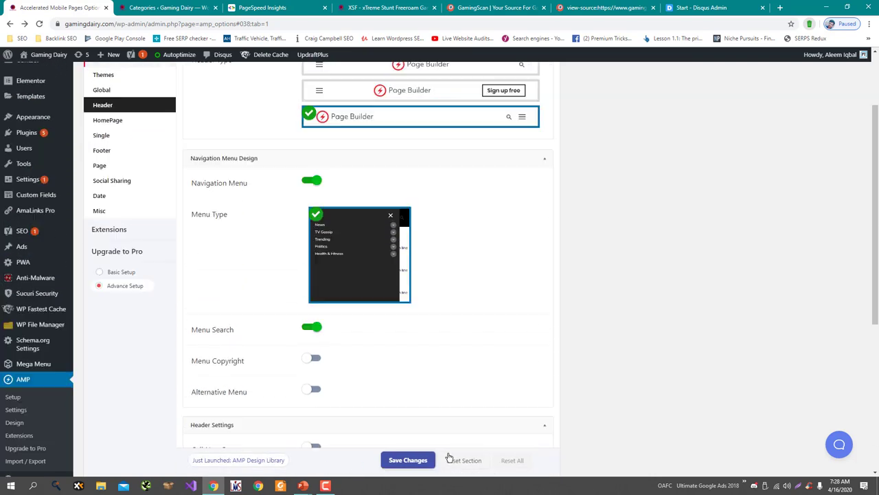
{"action": "scroll", "coordinate": [449, 457], "scroll_direction": "down", "scroll_amount": 3}
{"action": "scroll", "coordinate": [449, 457], "scroll_direction": "down", "scroll_amount": 2}
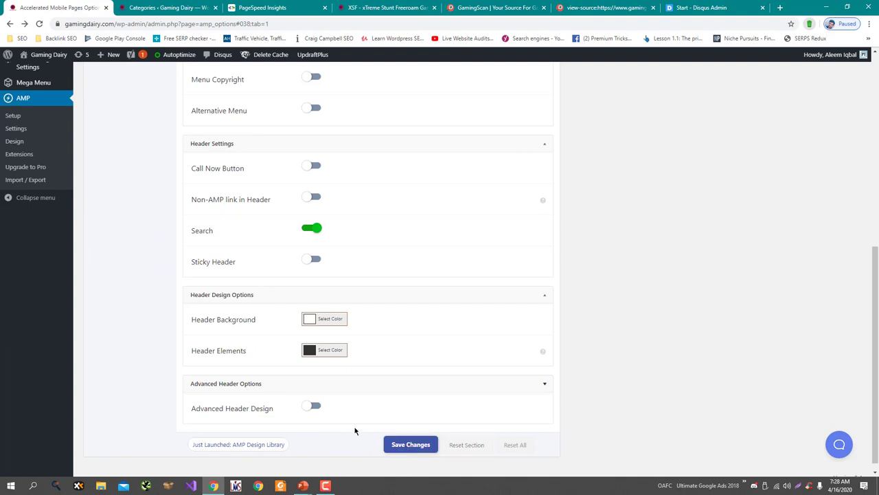
{"action": "scroll", "coordinate": [350, 424], "scroll_direction": "down", "scroll_amount": 1}
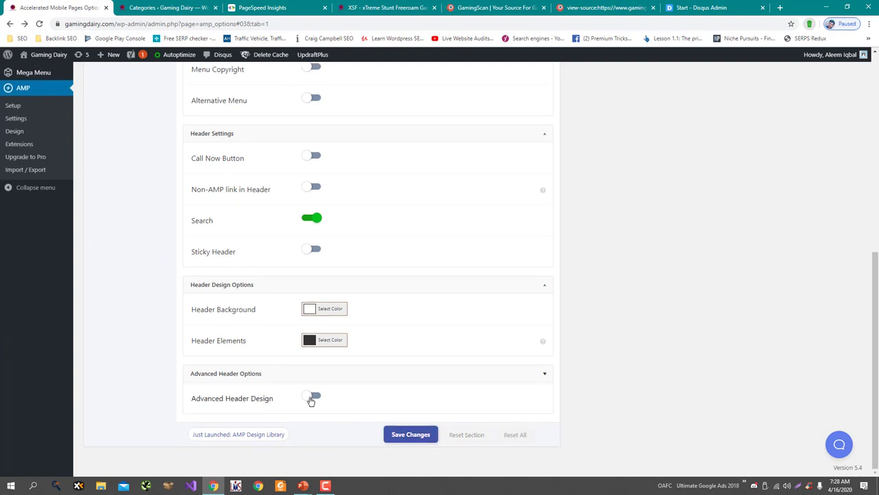
{"action": "left_click", "coordinate": [311, 399]}
{"action": "scroll", "coordinate": [311, 399], "scroll_direction": "down", "scroll_amount": 2}
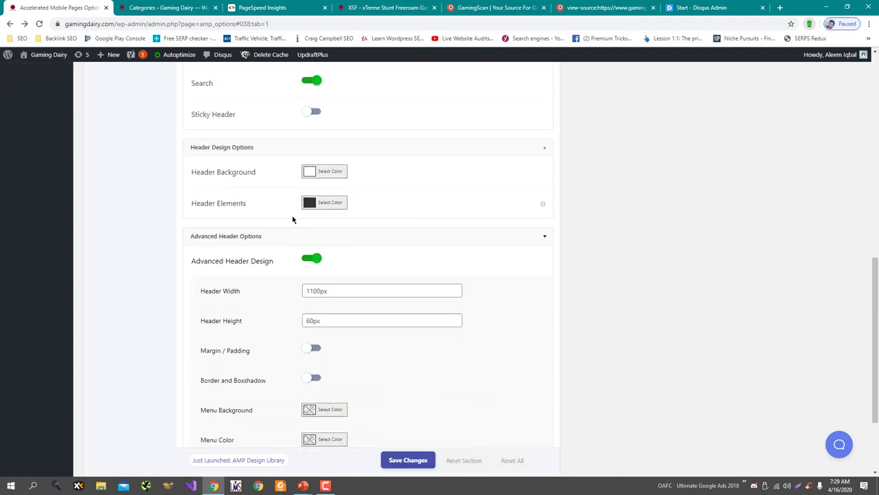
{"action": "scroll", "coordinate": [300, 263], "scroll_direction": "down", "scroll_amount": 1}
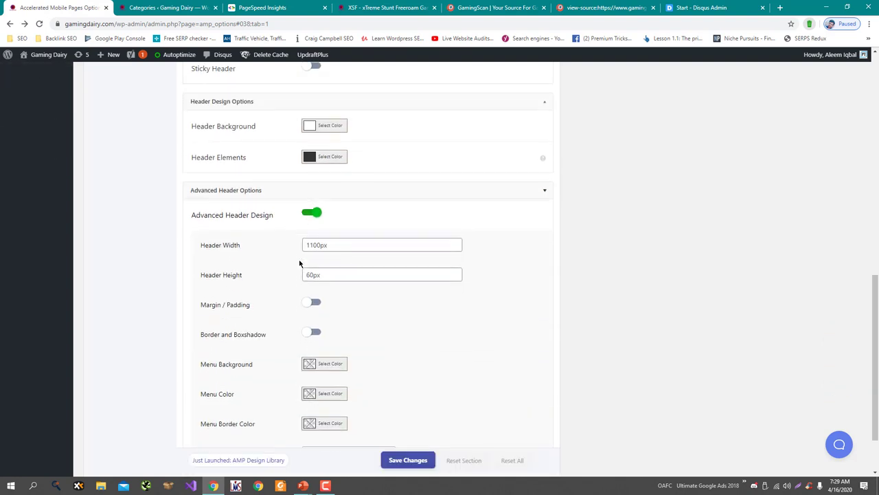
{"action": "left_click", "coordinate": [308, 215]}
- Try enabling the Call Now Button in the header settings, and switch it back off
{"action": "scroll", "coordinate": [268, 275], "scroll_direction": "up", "scroll_amount": 5}
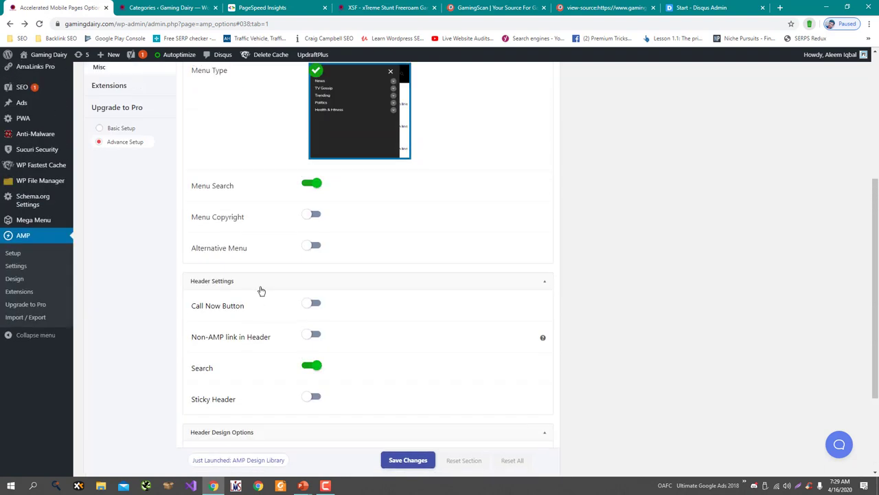
{"action": "left_click", "coordinate": [313, 305]}
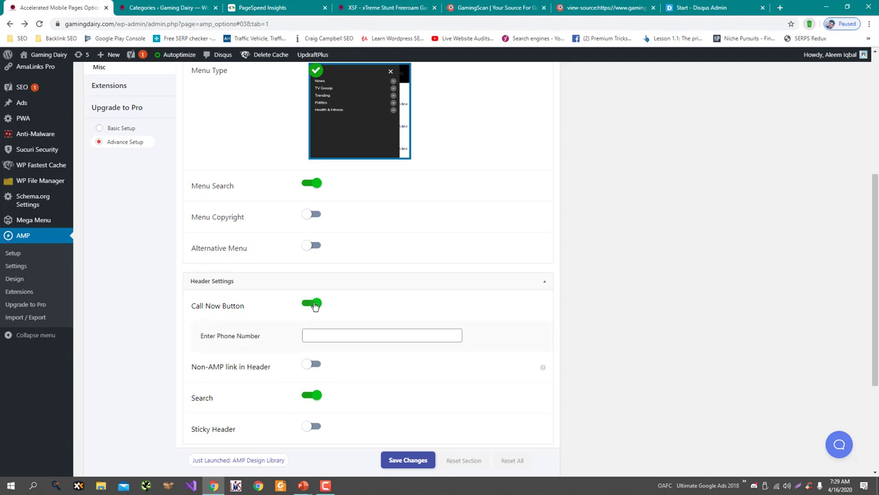
{"action": "scroll", "coordinate": [327, 330], "scroll_direction": "up", "scroll_amount": 4}
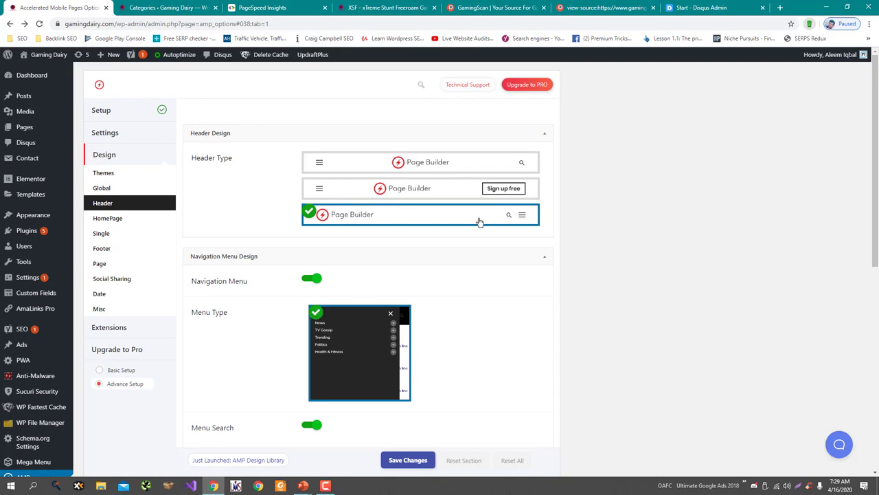
{"action": "scroll", "coordinate": [434, 315], "scroll_direction": "down", "scroll_amount": 1}
{"action": "scroll", "coordinate": [434, 315], "scroll_direction": "down", "scroll_amount": 2}
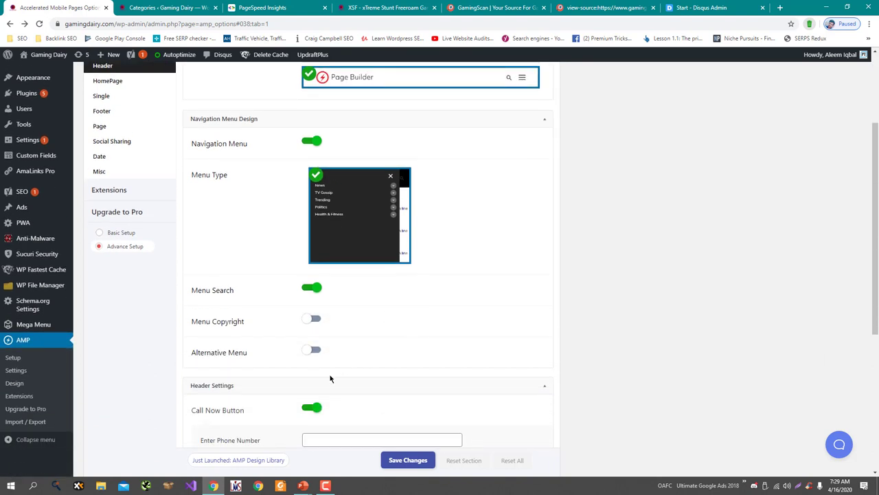
{"action": "left_click", "coordinate": [312, 407]}
- Save the header design settings
{"action": "scroll", "coordinate": [385, 379], "scroll_direction": "down", "scroll_amount": 4}
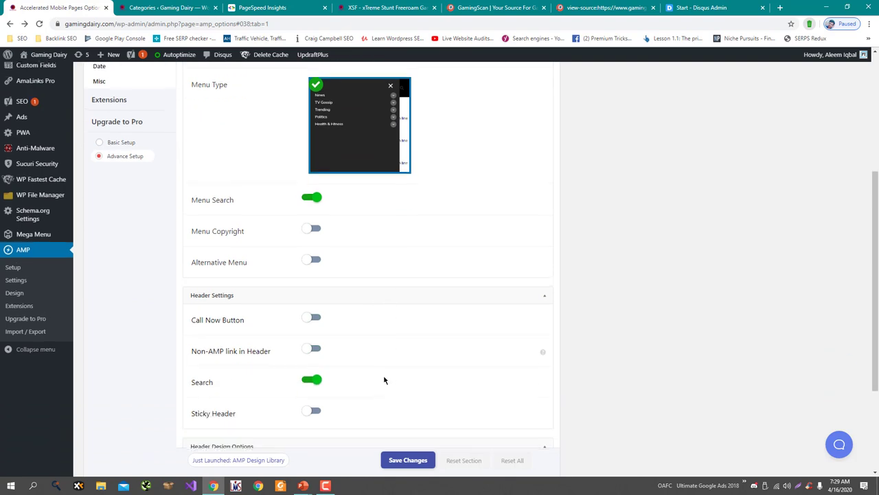
{"action": "left_click", "coordinate": [420, 463]}
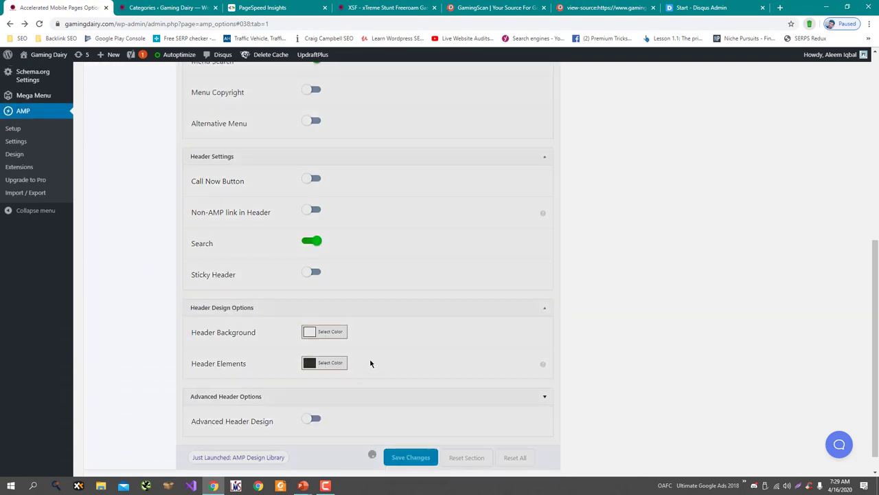
- Open the HomePage design settings and check the choices for Post Type in Loop
{"action": "left_click", "coordinate": [155, 221]}
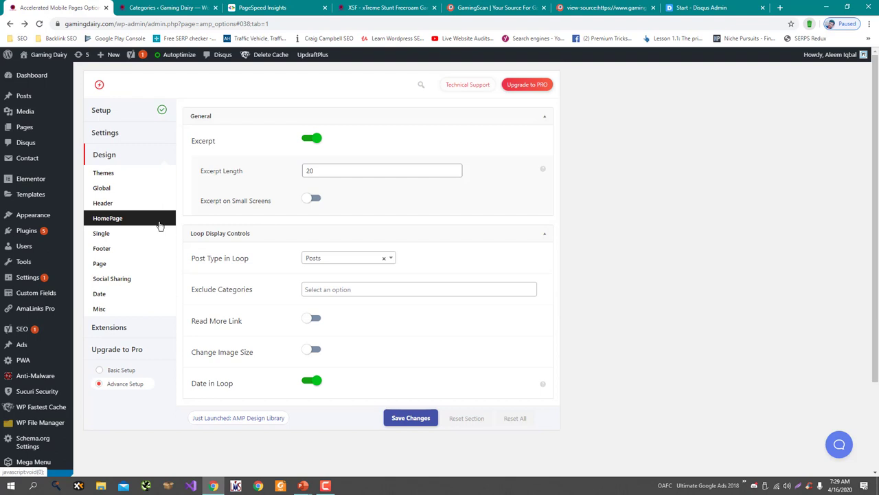
{"action": "left_click", "coordinate": [342, 257]}
{"action": "left_click", "coordinate": [343, 257]}
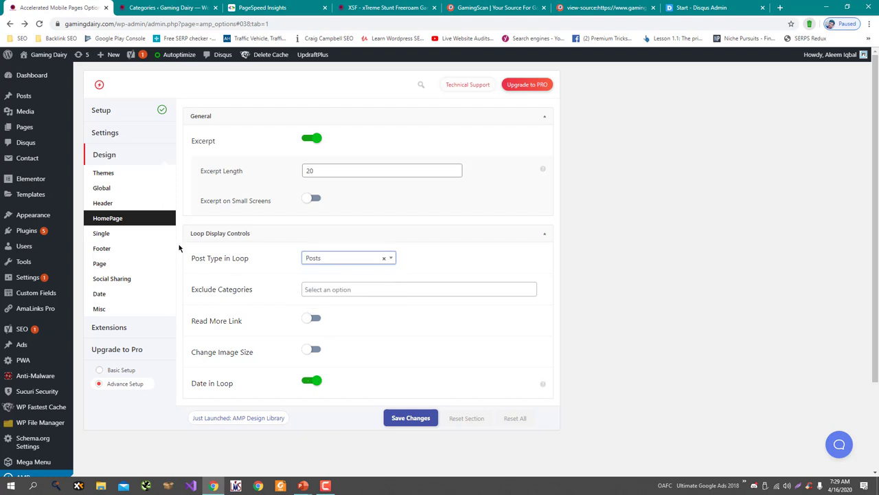
- Open the Single design settings and review the available single post designs
{"action": "left_click", "coordinate": [153, 232]}
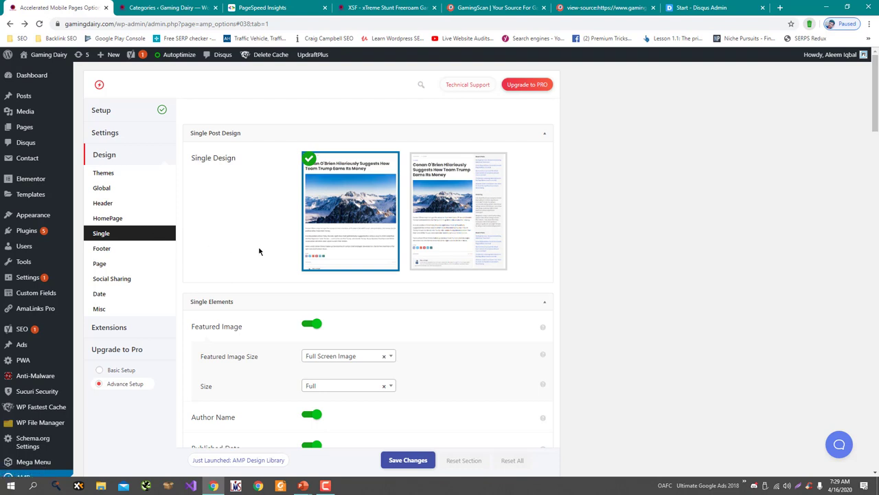
{"action": "scroll", "coordinate": [260, 250], "scroll_direction": "down", "scroll_amount": 2}
{"action": "scroll", "coordinate": [260, 251], "scroll_direction": "up", "scroll_amount": 2}
{"action": "scroll", "coordinate": [260, 251], "scroll_direction": "down", "scroll_amount": 2}
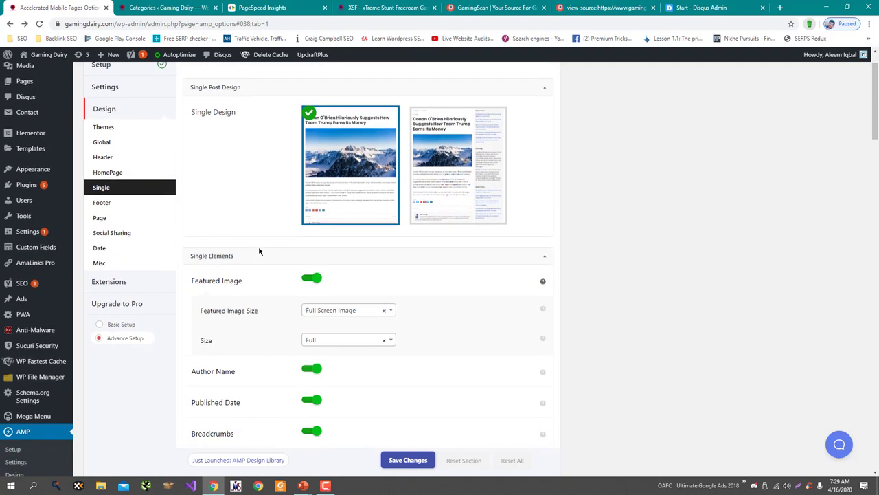
{"action": "scroll", "coordinate": [259, 251], "scroll_direction": "up", "scroll_amount": 2}
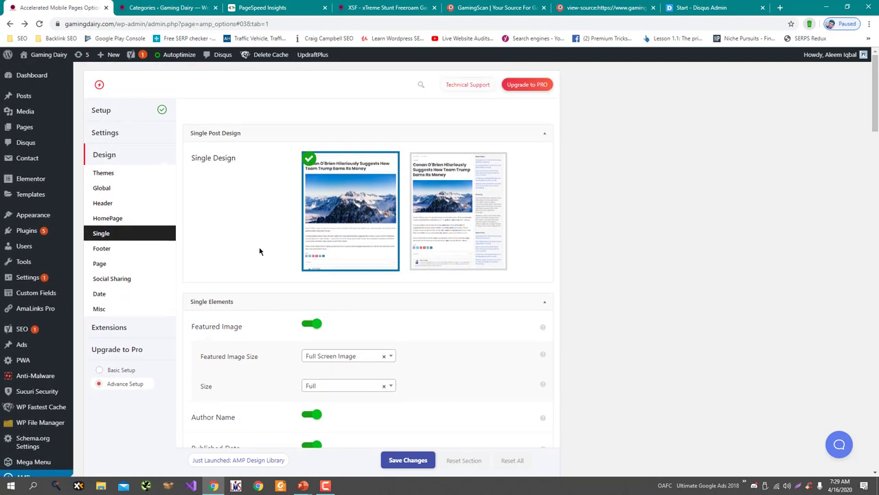
- Try the single post design with a sidebar, and return to the design without a sidebar
{"action": "left_click", "coordinate": [440, 214]}
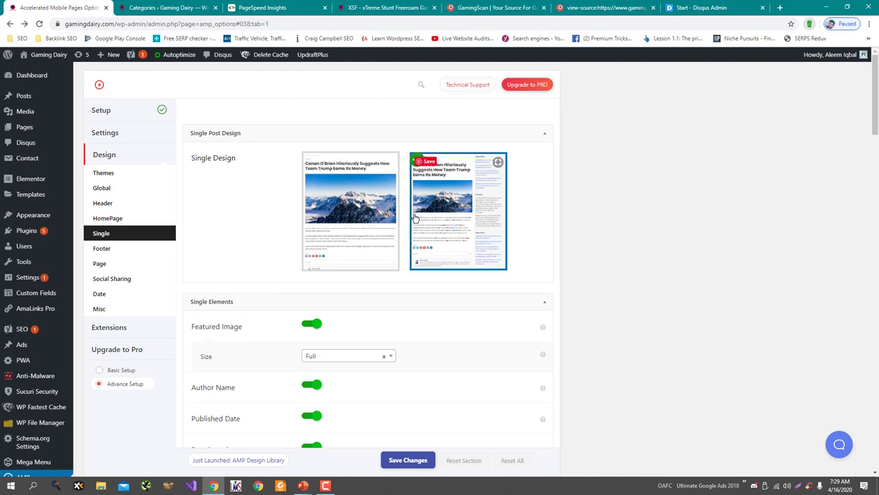
{"action": "left_click", "coordinate": [357, 209]}
- Check the available options for Featured Image Size and Size under Single Elements
{"action": "scroll", "coordinate": [367, 232], "scroll_direction": "down", "scroll_amount": 1}
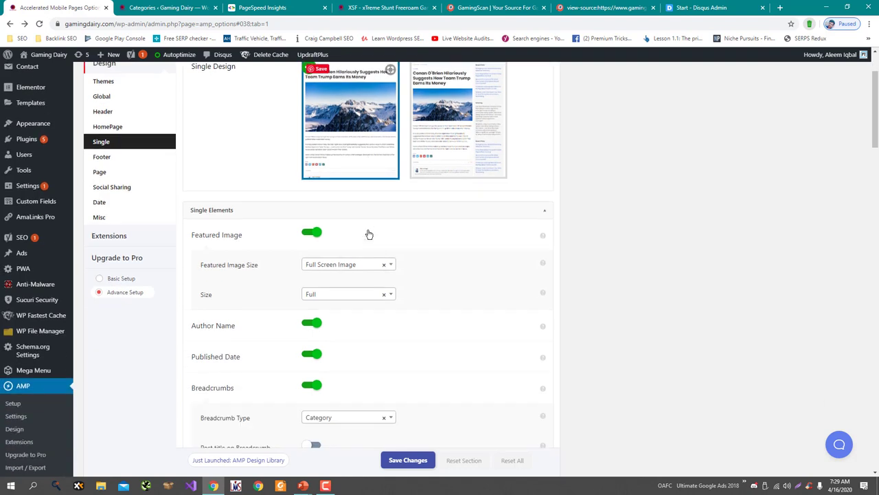
{"action": "left_click", "coordinate": [370, 266]}
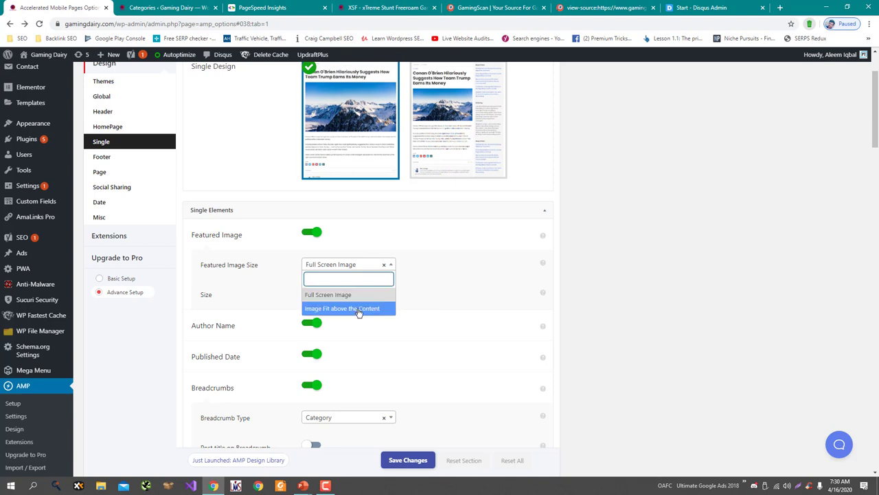
{"action": "left_click", "coordinate": [441, 295]}
{"action": "left_click", "coordinate": [384, 294]}
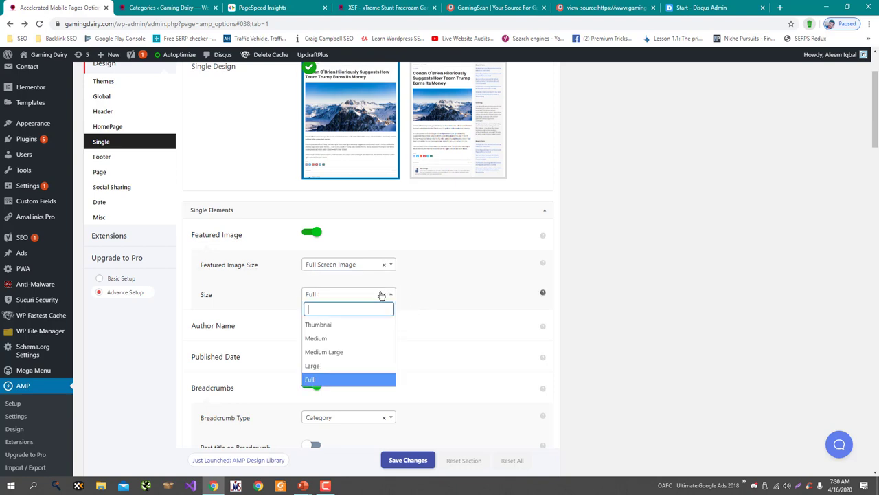
{"action": "left_click", "coordinate": [443, 275]}
- Enable Post title on Breadcrumb under Single Elements
{"action": "scroll", "coordinate": [443, 277], "scroll_direction": "down", "scroll_amount": 1}
{"action": "scroll", "coordinate": [443, 276], "scroll_direction": "down", "scroll_amount": 1}
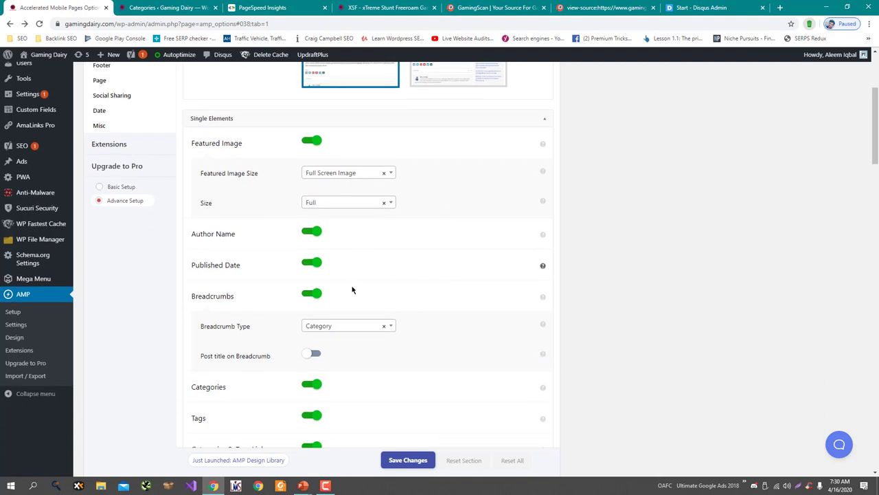
{"action": "scroll", "coordinate": [350, 280], "scroll_direction": "down", "scroll_amount": 1}
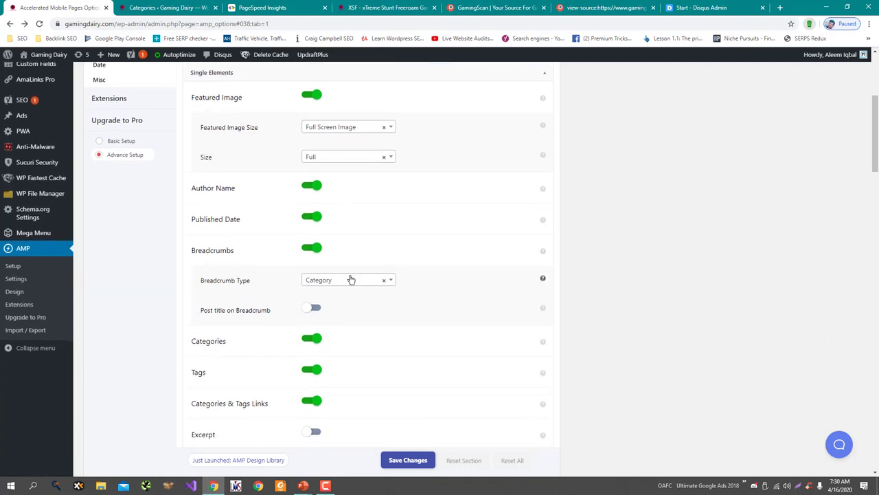
{"action": "scroll", "coordinate": [351, 285], "scroll_direction": "down", "scroll_amount": 2}
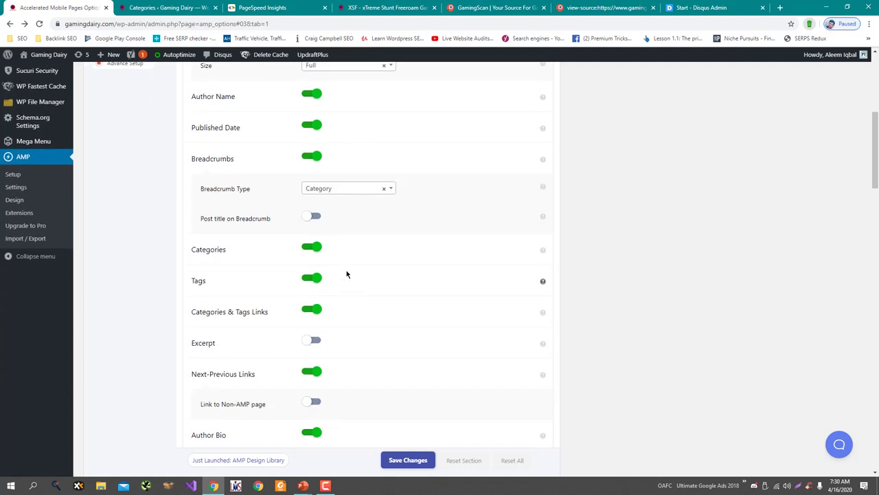
{"action": "left_click", "coordinate": [316, 219]}
- Read the help note for Tags and turn off the display of tags on single posts
{"action": "mouse_move", "coordinate": [543, 218]}
{"action": "mouse_move", "coordinate": [543, 282]}
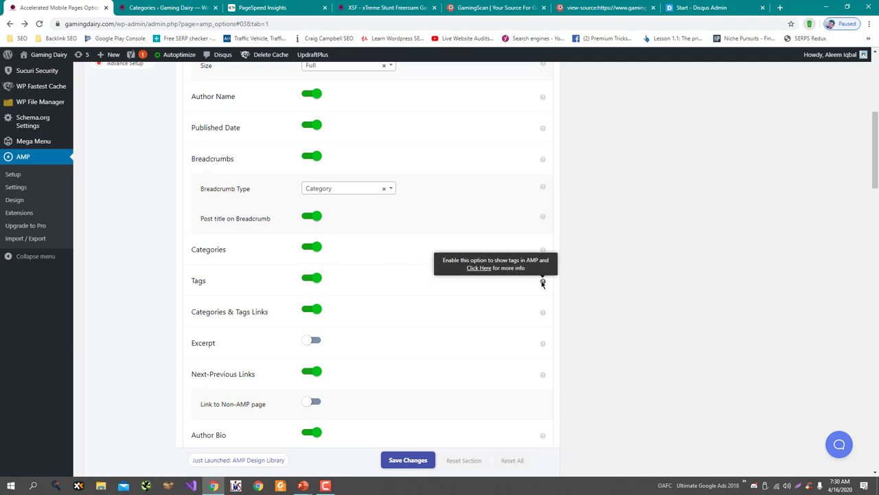
{"action": "left_click", "coordinate": [312, 278]}
- Set Post Pagination Type to Next-Previous under Single Elements
{"action": "scroll", "coordinate": [390, 294], "scroll_direction": "down", "scroll_amount": 1}
{"action": "scroll", "coordinate": [391, 294], "scroll_direction": "down", "scroll_amount": 2}
{"action": "scroll", "coordinate": [391, 294], "scroll_direction": "down", "scroll_amount": 1}
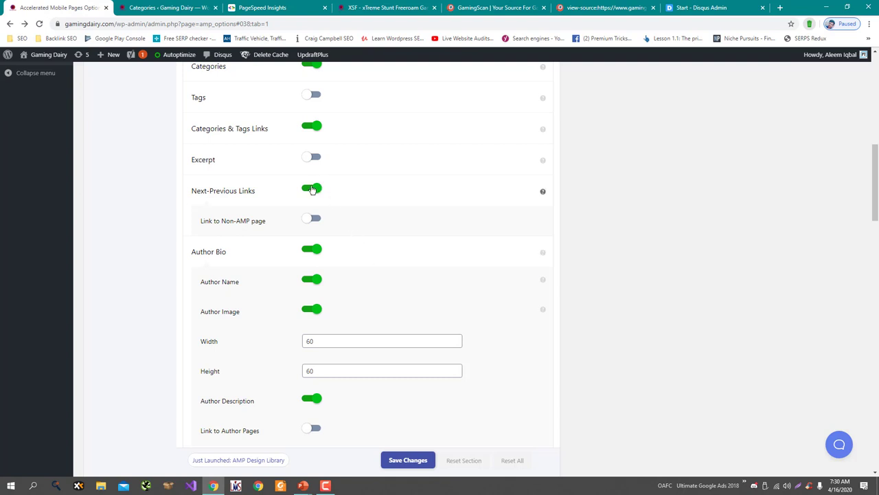
{"action": "scroll", "coordinate": [359, 266], "scroll_direction": "down", "scroll_amount": 4}
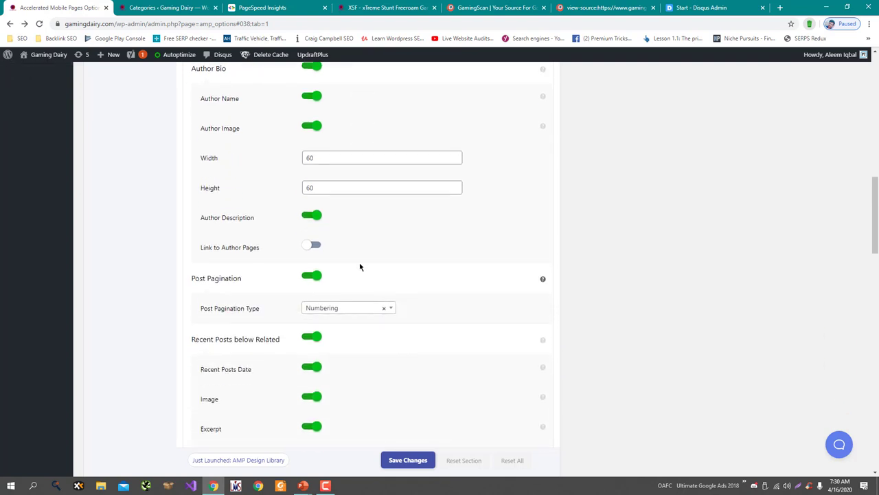
{"action": "scroll", "coordinate": [360, 267], "scroll_direction": "down", "scroll_amount": 2}
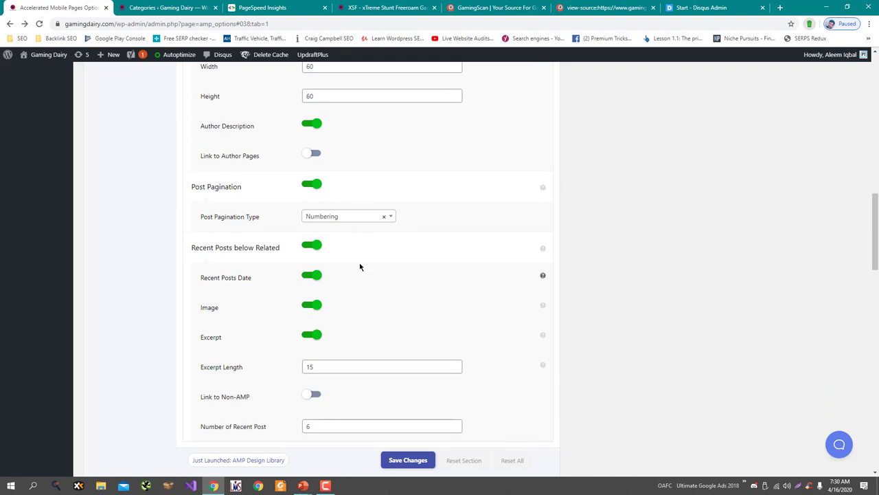
{"action": "left_click", "coordinate": [368, 217]}
{"action": "left_click", "coordinate": [375, 260]}
- Choose the Horizontal design for related posts and go through the remaining Related Post Settings
{"action": "scroll", "coordinate": [377, 254], "scroll_direction": "down", "scroll_amount": 2}
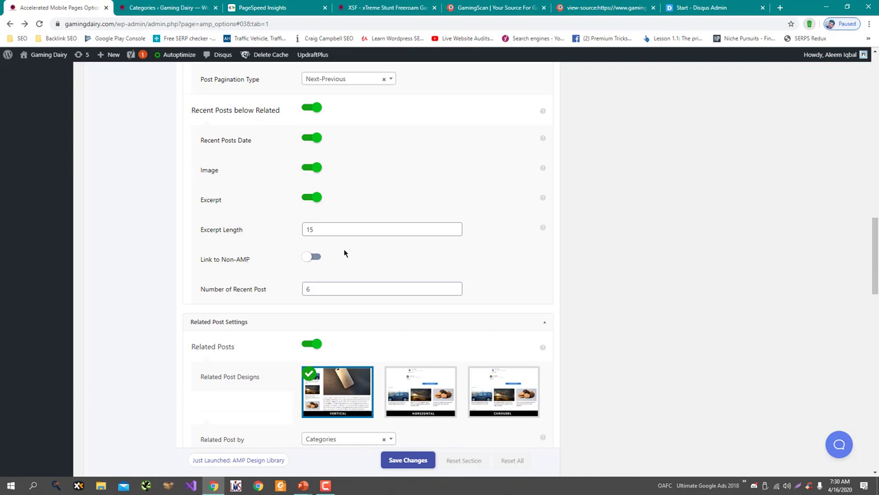
{"action": "scroll", "coordinate": [345, 254], "scroll_direction": "down", "scroll_amount": 2}
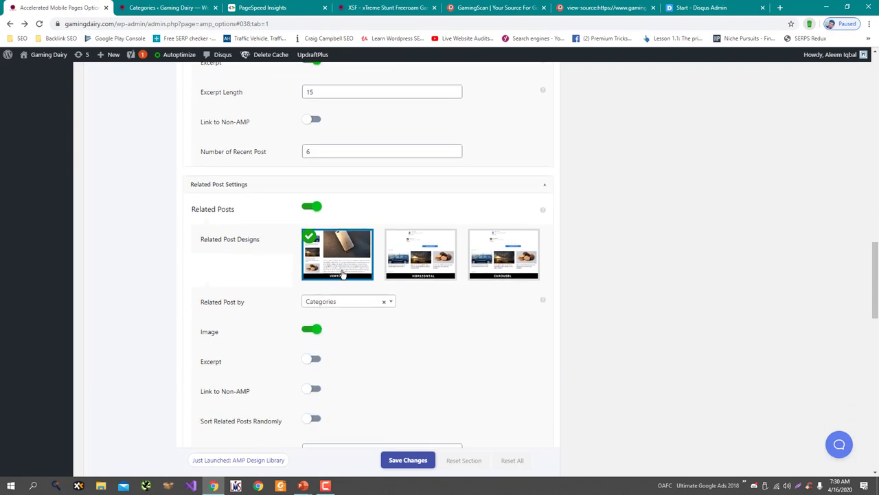
{"action": "left_click", "coordinate": [429, 265]}
{"action": "scroll", "coordinate": [429, 266], "scroll_direction": "down", "scroll_amount": 2}
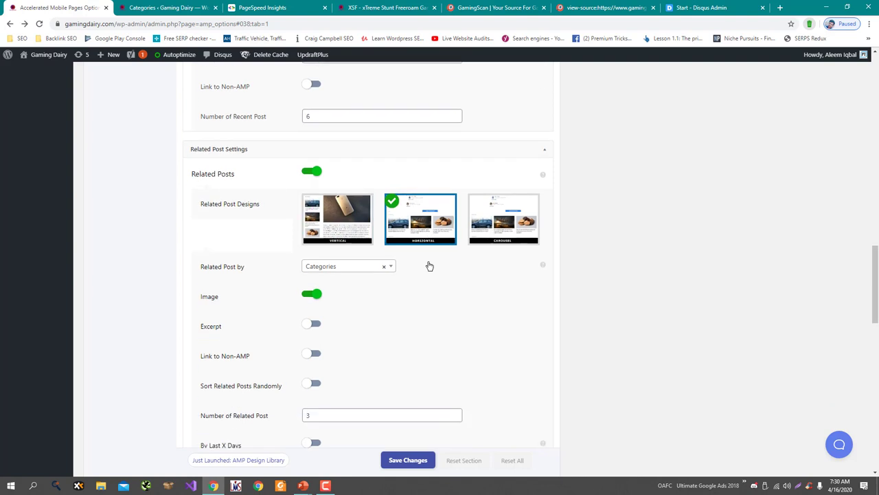
{"action": "scroll", "coordinate": [429, 266], "scroll_direction": "down", "scroll_amount": 1}
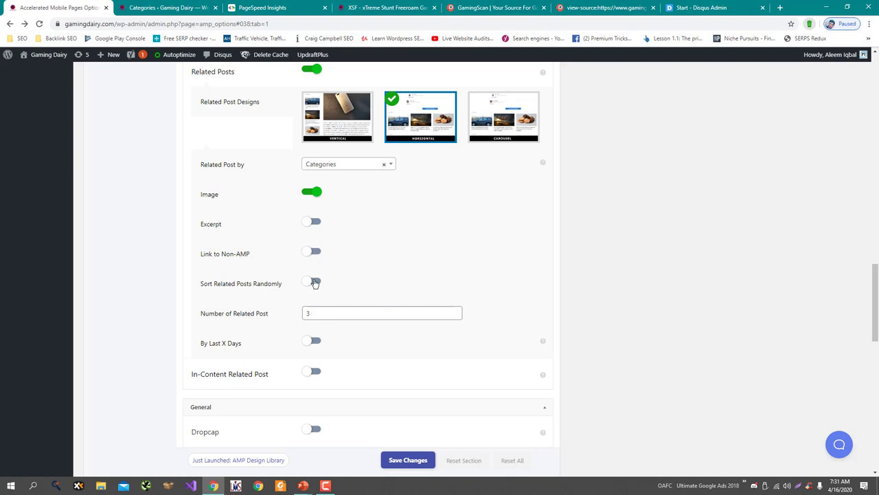
{"action": "scroll", "coordinate": [315, 283], "scroll_direction": "down", "scroll_amount": 2}
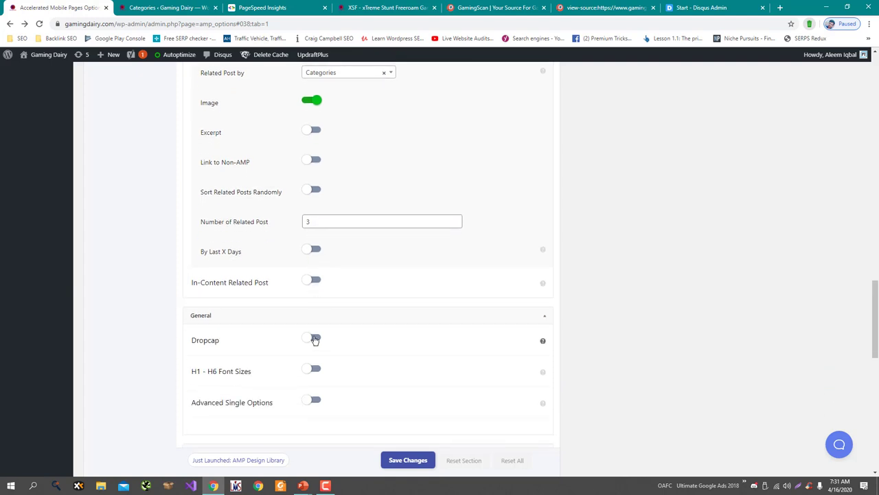
- Search the web for "new york time" in a new tab and open the Coronavirus Live Updates article on nytimes.com
{"action": "key", "text": "ctrl+t"}
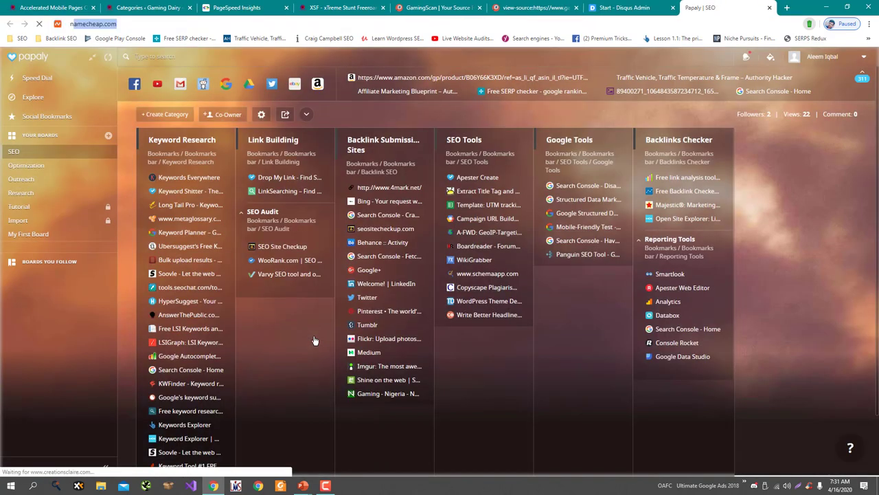
{"action": "type", "text": "neywork"}
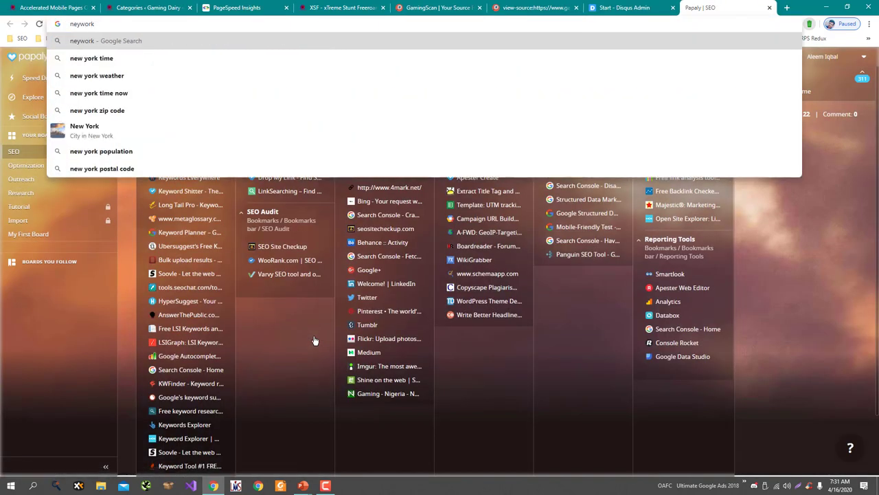
{"action": "key", "text": "Down"}
{"action": "key", "text": "Return"}
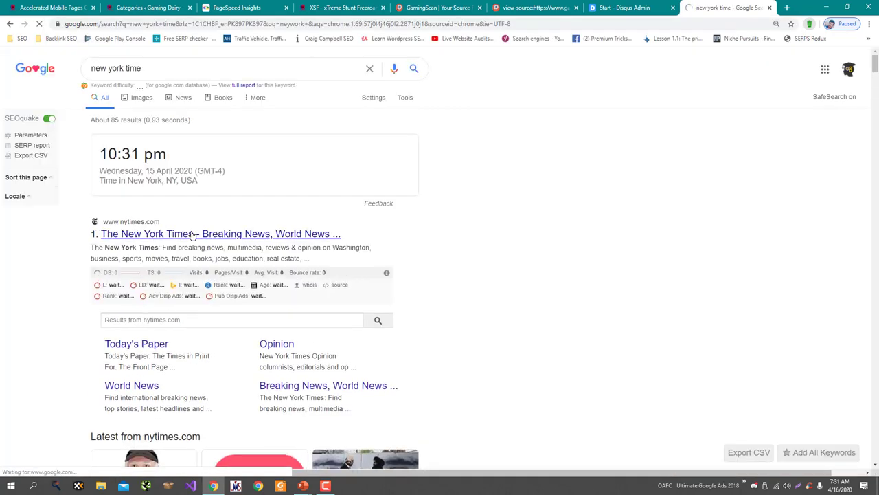
{"action": "left_click", "coordinate": [193, 235]}
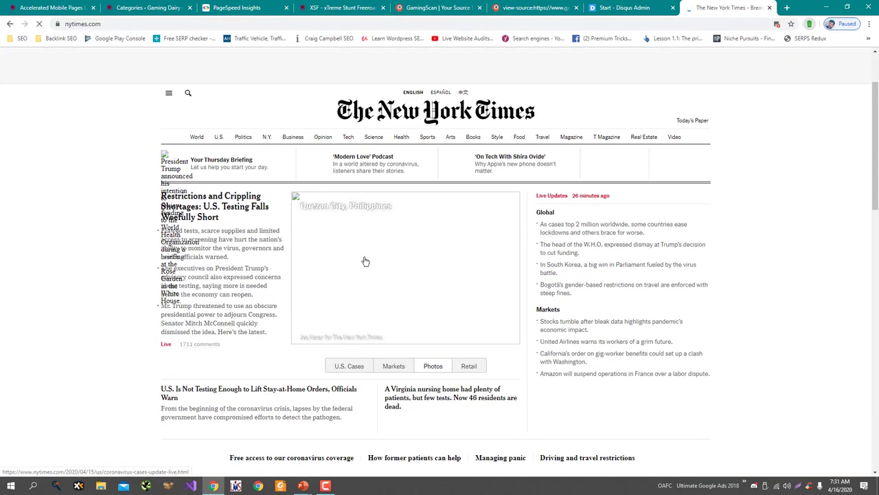
{"action": "left_click", "coordinate": [234, 235]}
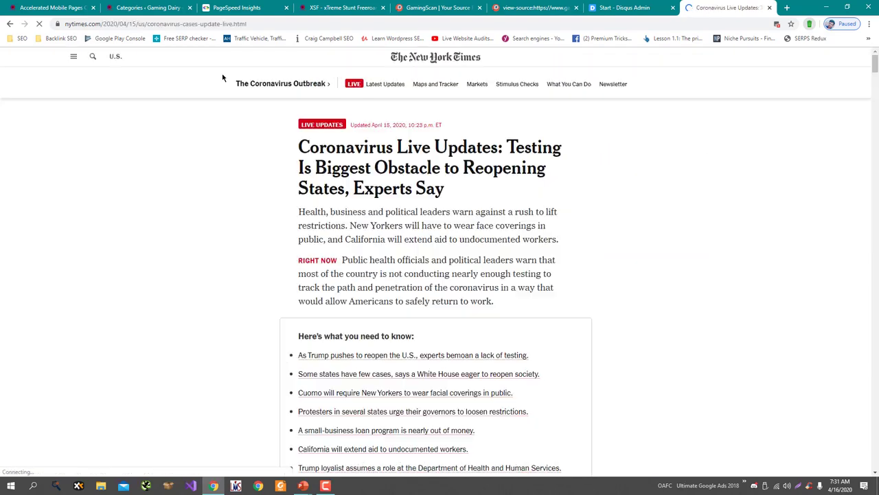
- Examine how the article's opening paragraphs are styled, and return to the AMP Single design settings
{"action": "scroll", "coordinate": [295, 131], "scroll_direction": "down", "scroll_amount": 8}
{"action": "scroll", "coordinate": [302, 103], "scroll_direction": "up", "scroll_amount": 3}
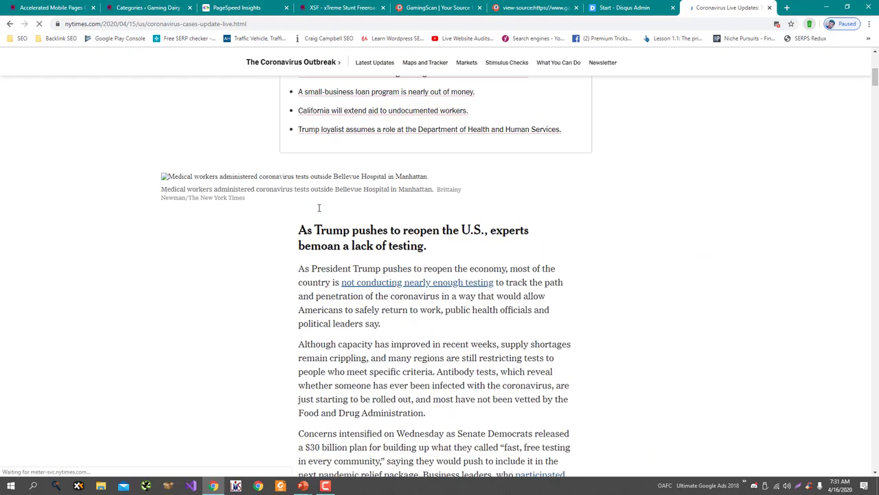
{"action": "scroll", "coordinate": [304, 99], "scroll_direction": "up", "scroll_amount": 4}
{"action": "left_click_drag", "start_coordinate": [300, 100], "coordinate": [311, 121]}
{"action": "key", "text": "ctrl+1"}
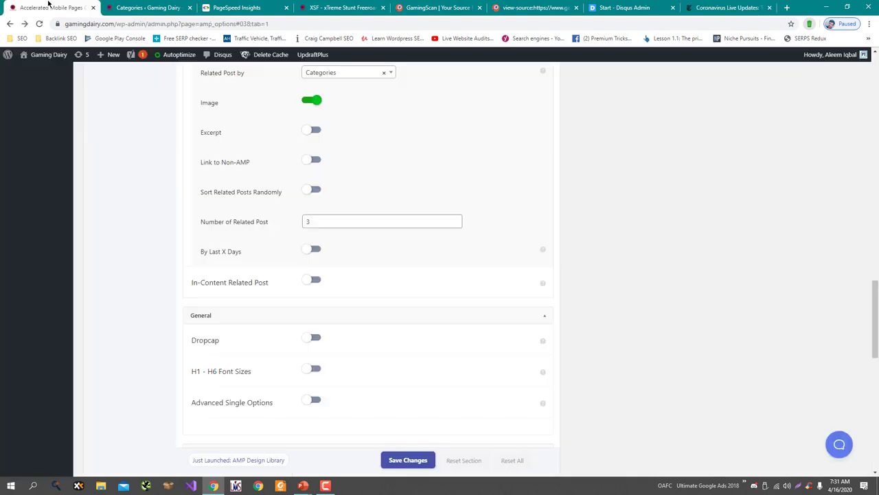
- Try the Dropcap option in the General section of the Single design settings, and turn it off again
{"action": "left_click", "coordinate": [316, 338]}
{"action": "left_click", "coordinate": [315, 338]}
{"action": "left_click", "coordinate": [316, 339]}
{"action": "scroll", "coordinate": [330, 350], "scroll_direction": "down", "scroll_amount": 2}
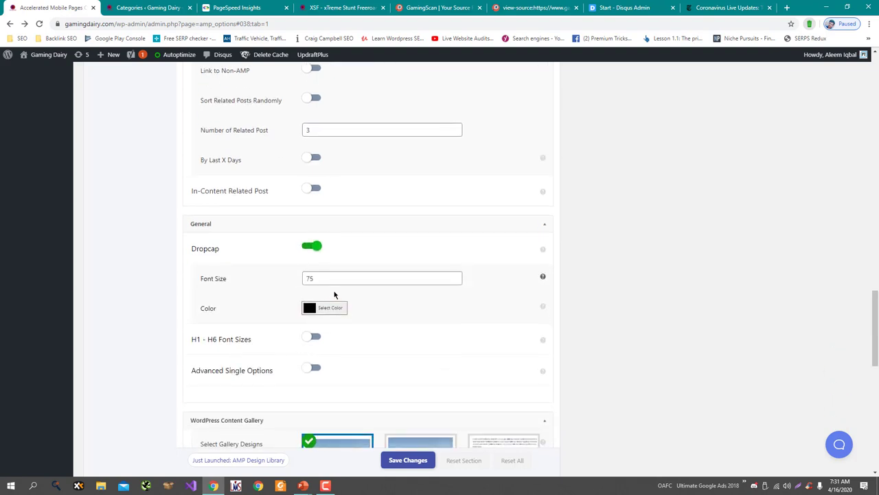
{"action": "scroll", "coordinate": [298, 326], "scroll_direction": "down", "scroll_amount": 2}
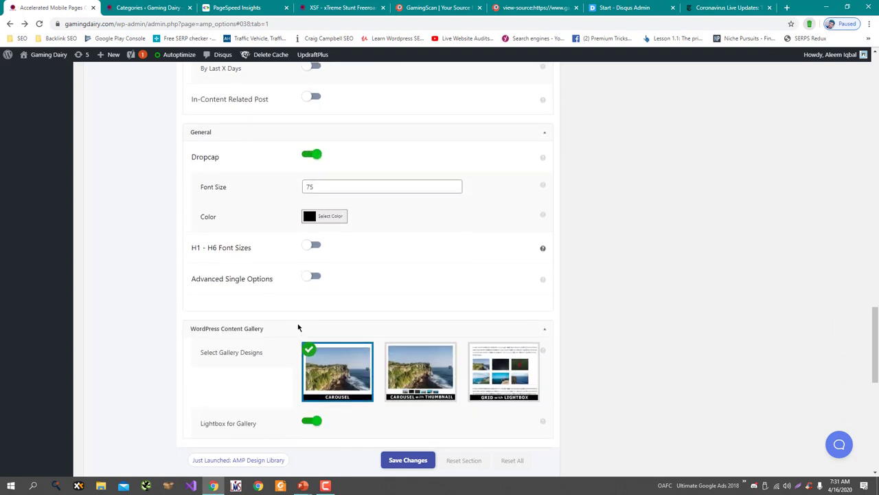
{"action": "left_click", "coordinate": [311, 156]}
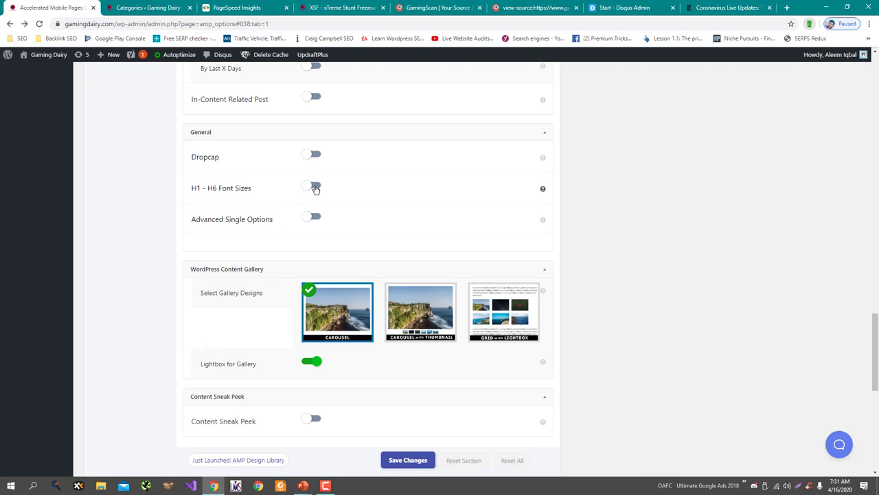
- Try the H1 - H6 Font Sizes and Advanced Single Options settings, and switch both off again
{"action": "left_click", "coordinate": [316, 187]}
{"action": "left_click", "coordinate": [314, 186]}
{"action": "left_click", "coordinate": [312, 217]}
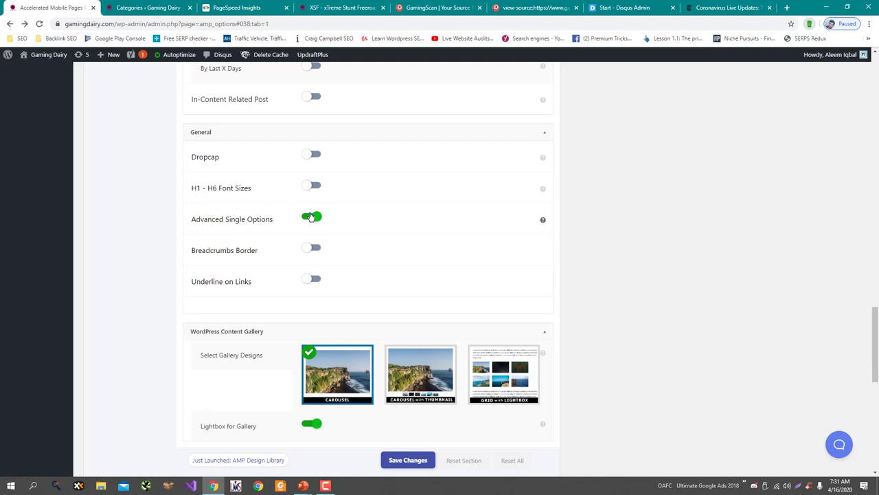
{"action": "mouse_move", "coordinate": [544, 221]}
{"action": "left_click", "coordinate": [314, 219]}
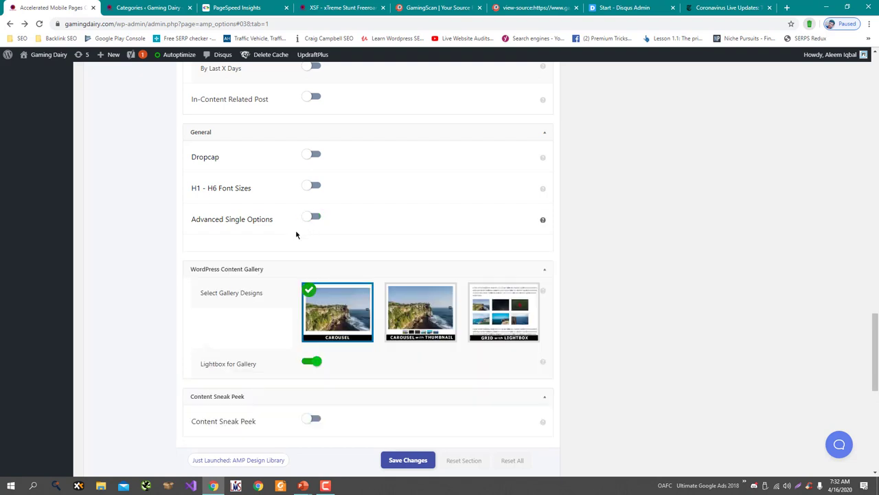
- Review the gallery designs and the Content Sneak Peek help note, and save the Single design settings
{"action": "scroll", "coordinate": [312, 244], "scroll_direction": "down", "scroll_amount": 2}
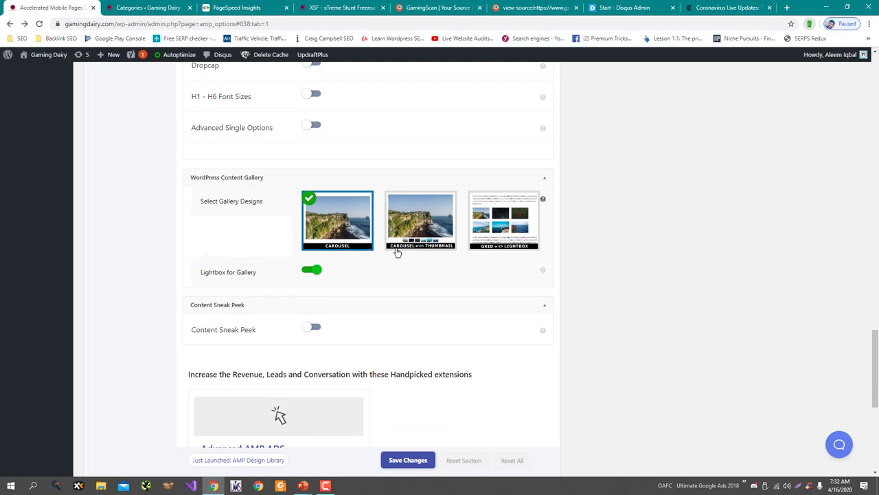
{"action": "scroll", "coordinate": [345, 242], "scroll_direction": "down", "scroll_amount": 2}
{"action": "mouse_move", "coordinate": [543, 238]}
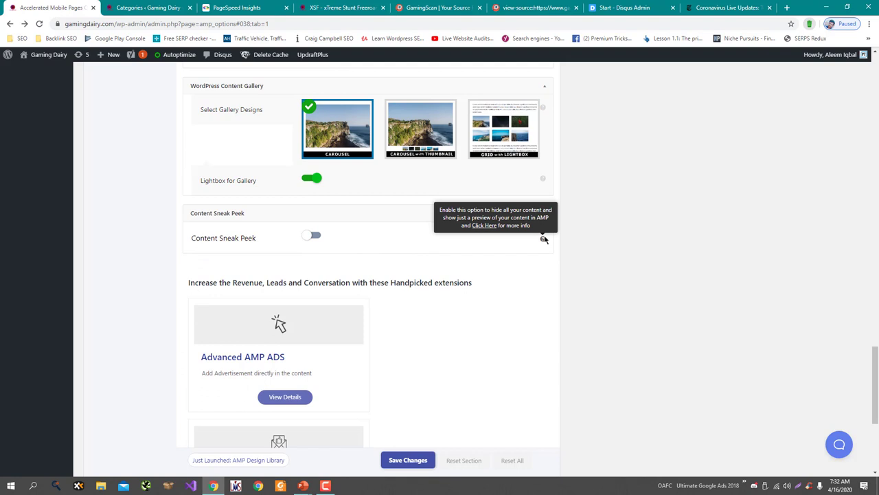
{"action": "scroll", "coordinate": [544, 239], "scroll_direction": "down", "scroll_amount": 4}
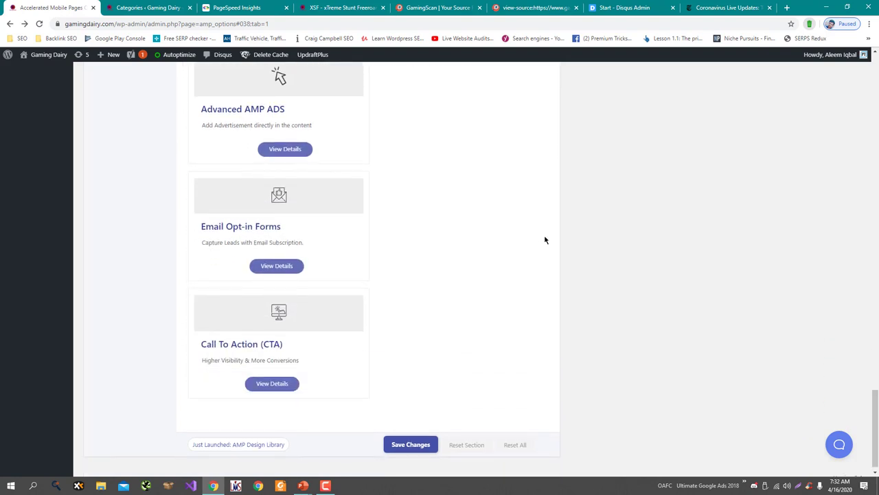
{"action": "left_click", "coordinate": [403, 442]}
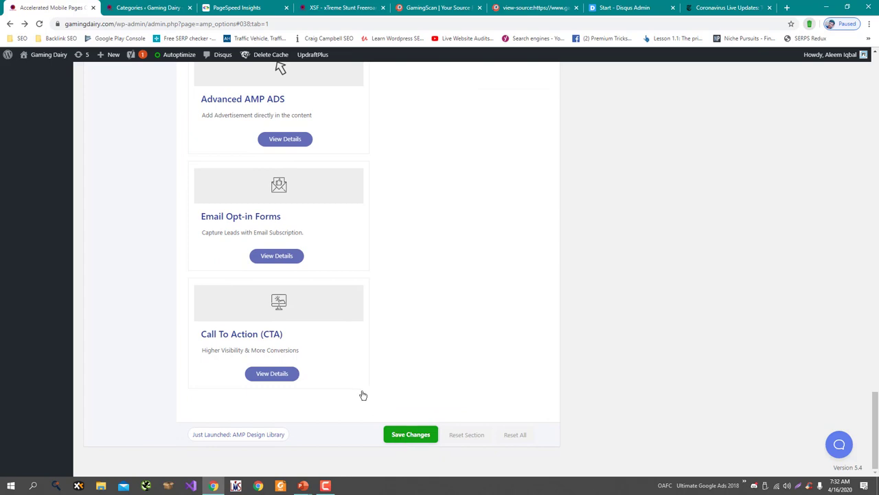
- Open the Footer design settings, read the help note for Menu, and save the footer settings
{"action": "scroll", "coordinate": [361, 390], "scroll_direction": "up", "scroll_amount": 10}
{"action": "scroll", "coordinate": [362, 391], "scroll_direction": "up", "scroll_amount": 15}
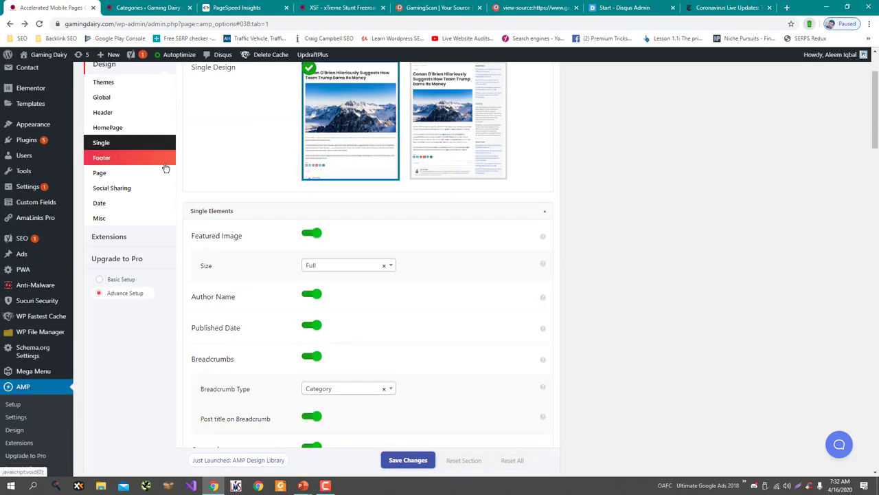
{"action": "left_click", "coordinate": [165, 167]}
{"action": "scroll", "coordinate": [234, 221], "scroll_direction": "up", "scroll_amount": 2}
{"action": "scroll", "coordinate": [240, 225], "scroll_direction": "down", "scroll_amount": 2}
{"action": "scroll", "coordinate": [239, 220], "scroll_direction": "up", "scroll_amount": 1}
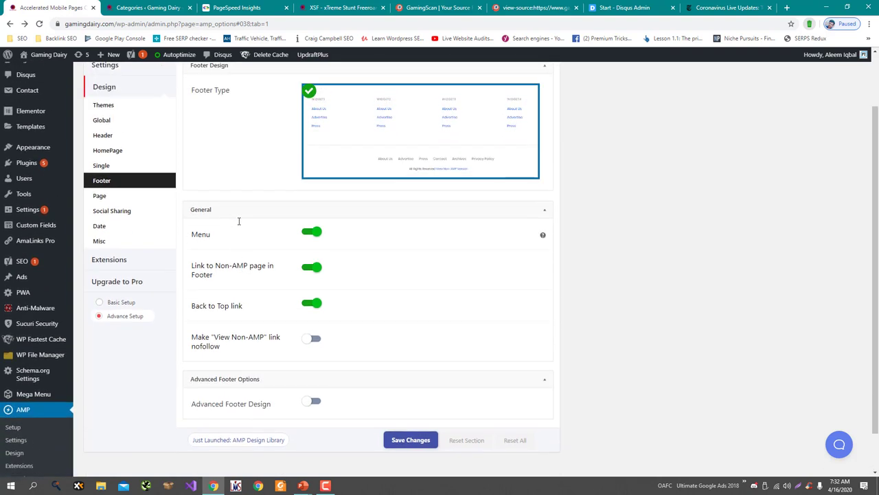
{"action": "mouse_move", "coordinate": [543, 236]}
{"action": "left_click", "coordinate": [411, 440]}
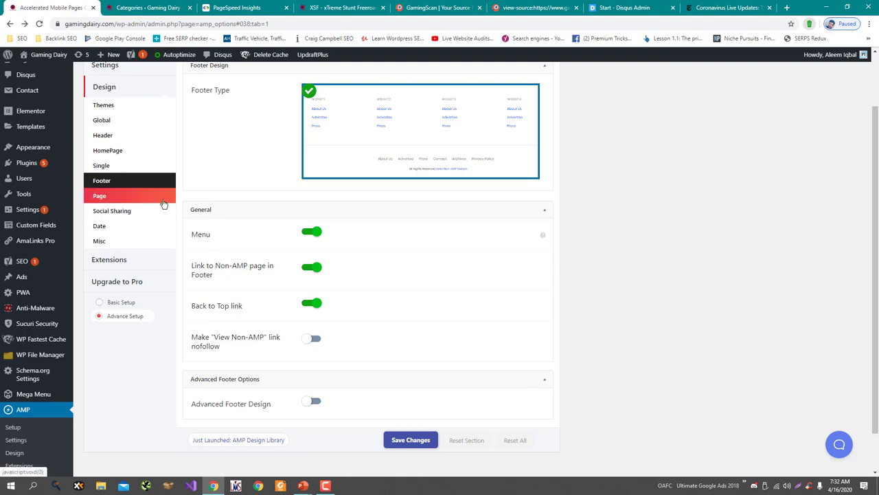
- Open the Page design settings and enable Featured Image and Breadcrumbs for pages
{"action": "left_click", "coordinate": [168, 202]}
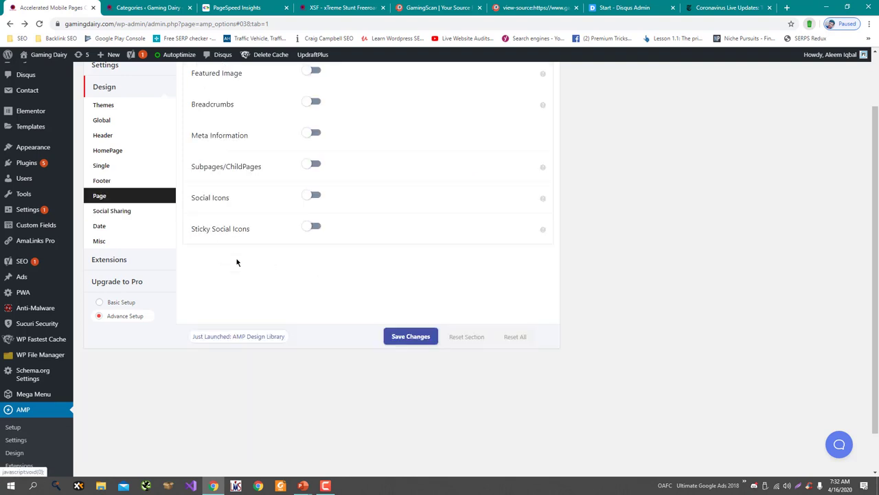
{"action": "scroll", "coordinate": [238, 261], "scroll_direction": "up", "scroll_amount": 2}
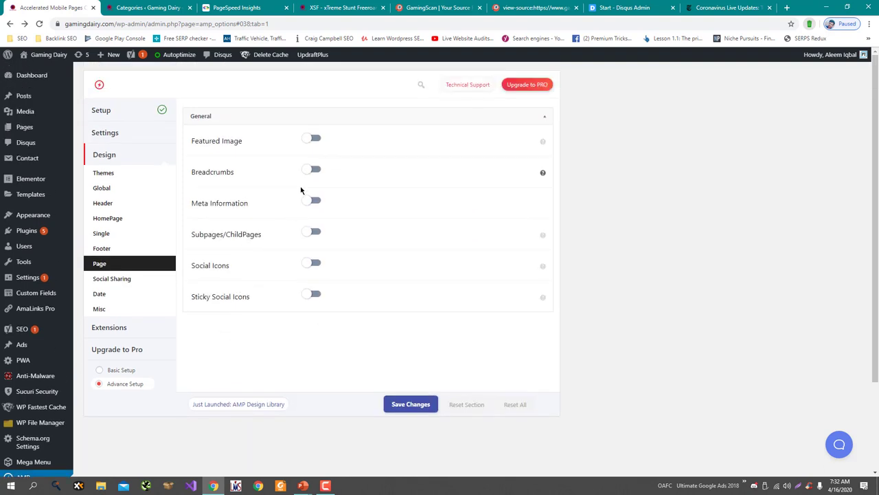
{"action": "mouse_move", "coordinate": [543, 142]}
{"action": "left_click", "coordinate": [310, 139]}
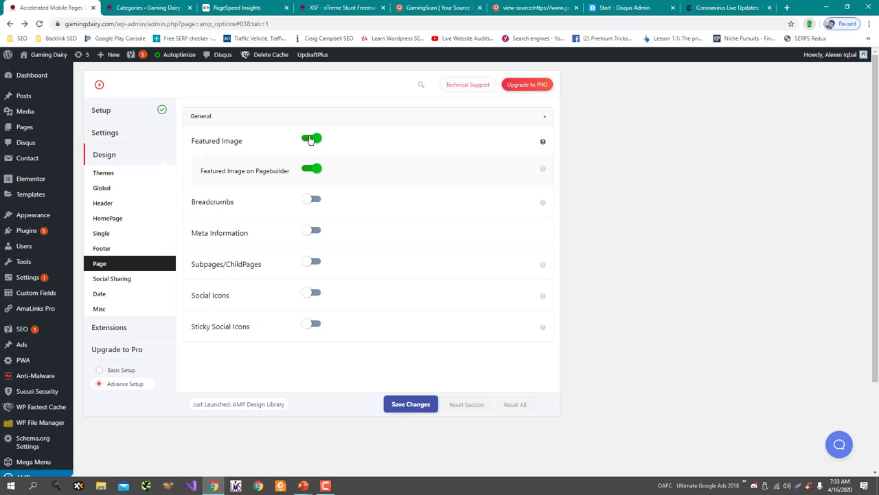
{"action": "left_click", "coordinate": [312, 199]}
- Try Meta Information for pages and turn it off, enable Social Icons and Sticky Social Icons, and save the changes
{"action": "left_click", "coordinate": [313, 234]}
{"action": "left_click", "coordinate": [312, 234]}
{"action": "left_click", "coordinate": [313, 293]}
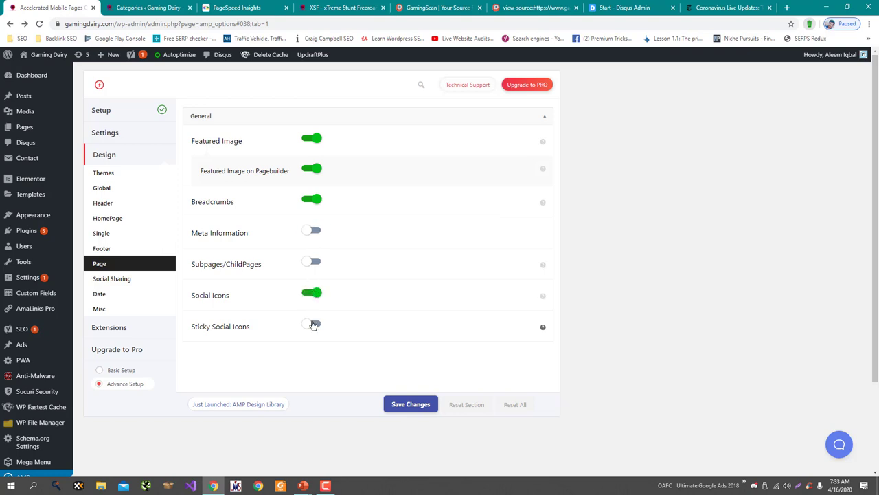
{"action": "left_click", "coordinate": [313, 324]}
{"action": "left_click", "coordinate": [404, 403]}
- Open the Social Sharing design settings and review the share button, sticky bar and social network options
{"action": "left_click", "coordinate": [138, 277]}
{"action": "scroll", "coordinate": [185, 253], "scroll_direction": "down", "scroll_amount": 1}
{"action": "scroll", "coordinate": [185, 253], "scroll_direction": "down", "scroll_amount": 2}
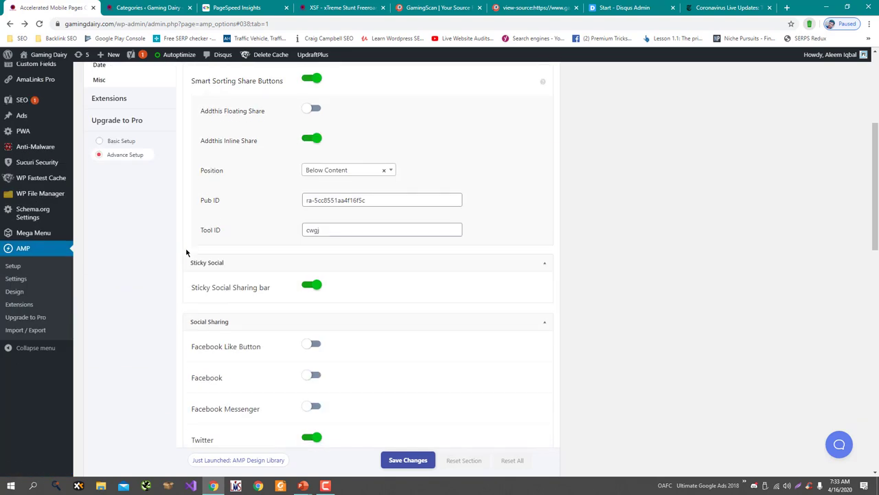
{"action": "scroll", "coordinate": [186, 253], "scroll_direction": "up", "scroll_amount": 2}
{"action": "scroll", "coordinate": [185, 253], "scroll_direction": "up", "scroll_amount": 1}
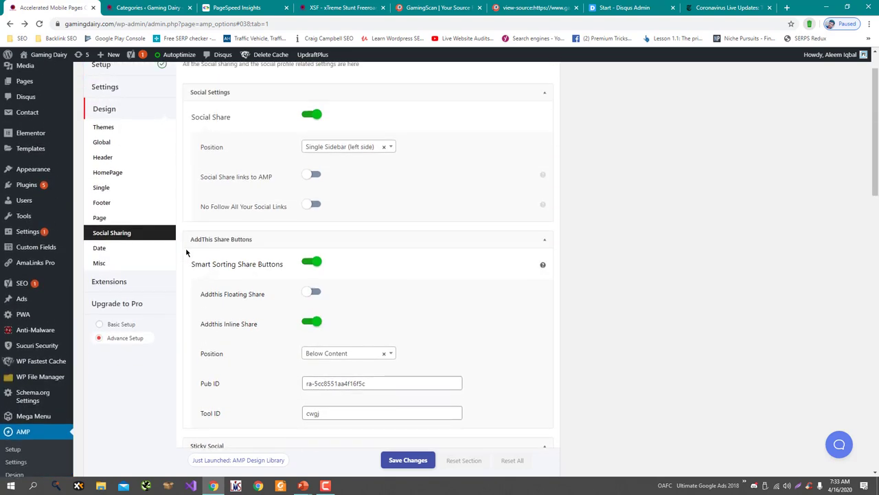
{"action": "scroll", "coordinate": [185, 253], "scroll_direction": "down", "scroll_amount": 6}
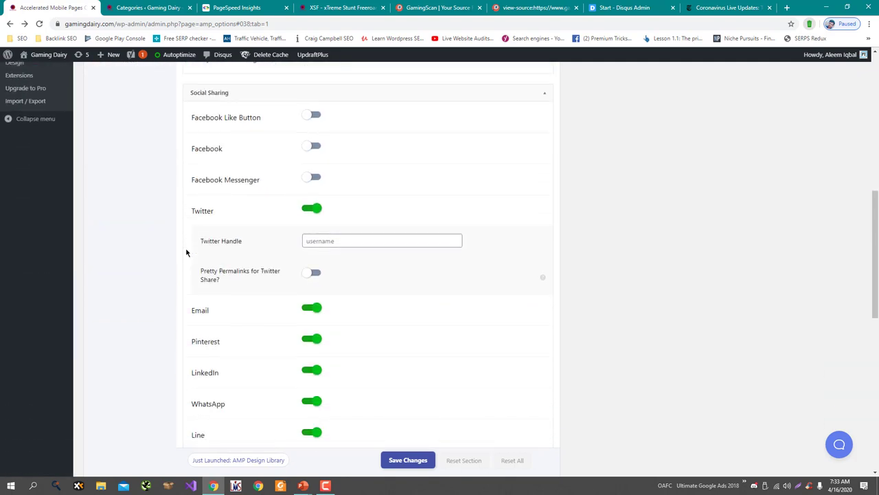
{"action": "scroll", "coordinate": [185, 253], "scroll_direction": "down", "scroll_amount": 8}
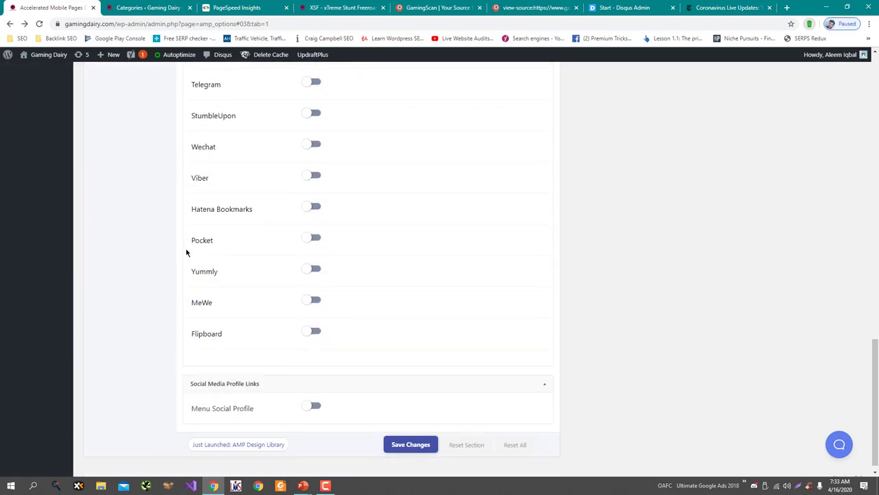
- Enable Menu Social Profile under Social Media Profile Links and open the Yoast SEO Social settings in a separate browser tab
{"action": "left_click", "coordinate": [315, 397]}
{"action": "scroll", "coordinate": [323, 385], "scroll_direction": "down", "scroll_amount": 4}
{"action": "scroll", "coordinate": [260, 286], "scroll_direction": "up", "scroll_amount": 2}
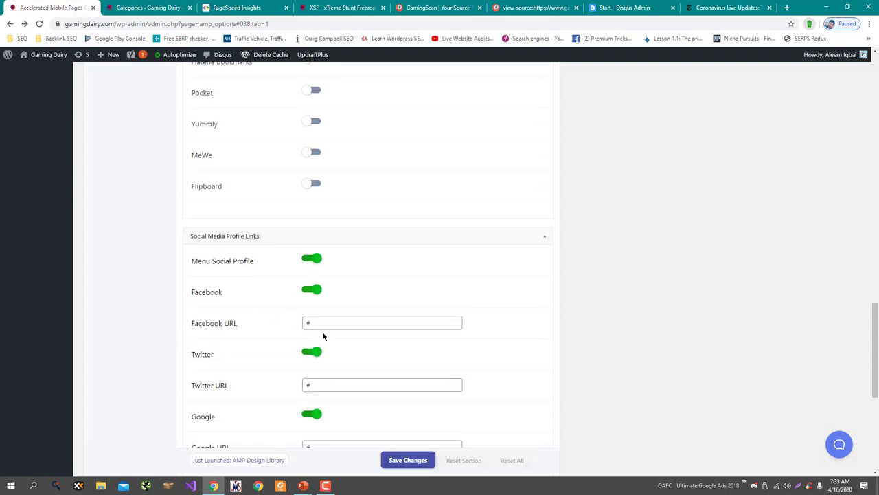
{"action": "scroll", "coordinate": [207, 316], "scroll_direction": "up", "scroll_amount": 12}
{"action": "scroll", "coordinate": [152, 300], "scroll_direction": "down", "scroll_amount": 1}
{"action": "middle_click", "coordinate": [90, 206]}
{"action": "scroll", "coordinate": [200, 282], "scroll_direction": "down", "scroll_amount": 12}
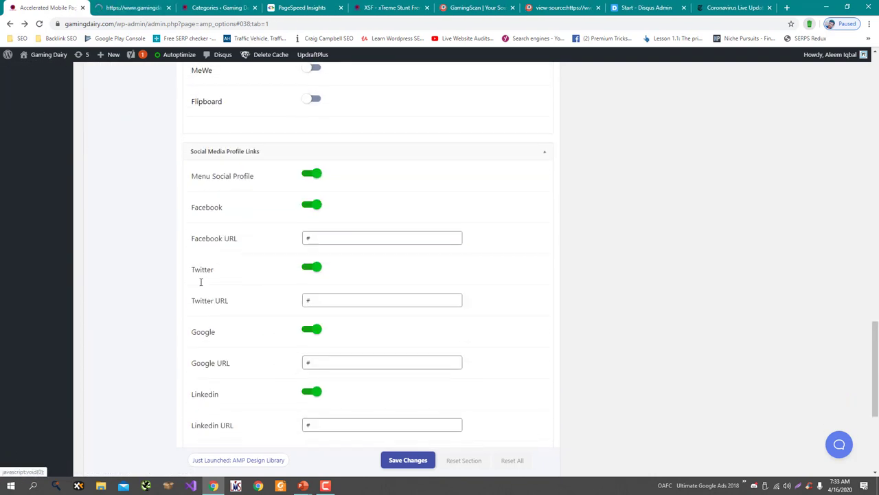
{"action": "scroll", "coordinate": [202, 283], "scroll_direction": "down", "scroll_amount": 3}
{"action": "scroll", "coordinate": [200, 296], "scroll_direction": "up", "scroll_amount": 3}
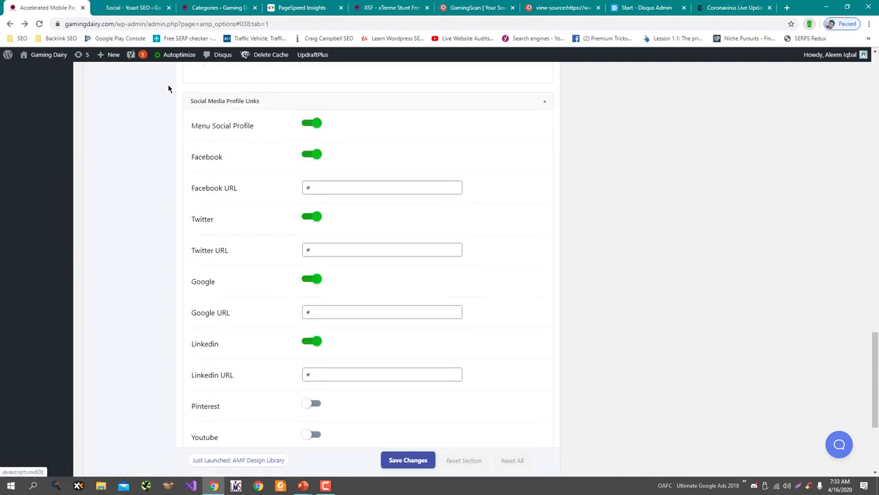
- Copy the Facebook Page URL from the Yoast social profiles into the Facebook URL of the AMP profile links
{"action": "left_click", "coordinate": [133, 8]}
{"action": "scroll", "coordinate": [167, 249], "scroll_direction": "down", "scroll_amount": 3}
{"action": "scroll", "coordinate": [222, 257], "scroll_direction": "up", "scroll_amount": 2}
{"action": "left_click", "coordinate": [220, 265]}
{"action": "key", "text": "ctrl+a"}
{"action": "key", "text": "ctrl+c"}
{"action": "left_click", "coordinate": [49, 8]}
{"action": "left_click", "coordinate": [321, 188]}
{"action": "key", "text": "ctrl+a"}
{"action": "key", "text": "ctrl+v"}
{"action": "left_click", "coordinate": [133, 7]}
{"action": "triple_click", "coordinate": [288, 306]}
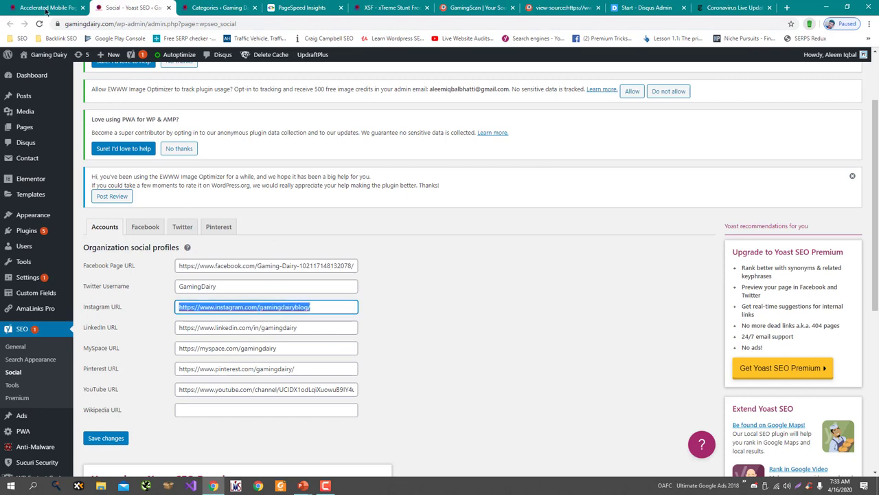
{"action": "key", "text": "ctrl+shift+Tab"}
{"action": "scroll", "coordinate": [334, 367], "scroll_direction": "down", "scroll_amount": 1}
{"action": "left_click", "coordinate": [118, 7]}
{"action": "triple_click", "coordinate": [254, 328]}
{"action": "key", "text": "ctrl+c"}
{"action": "key", "text": "ctrl+shift+Tab"}
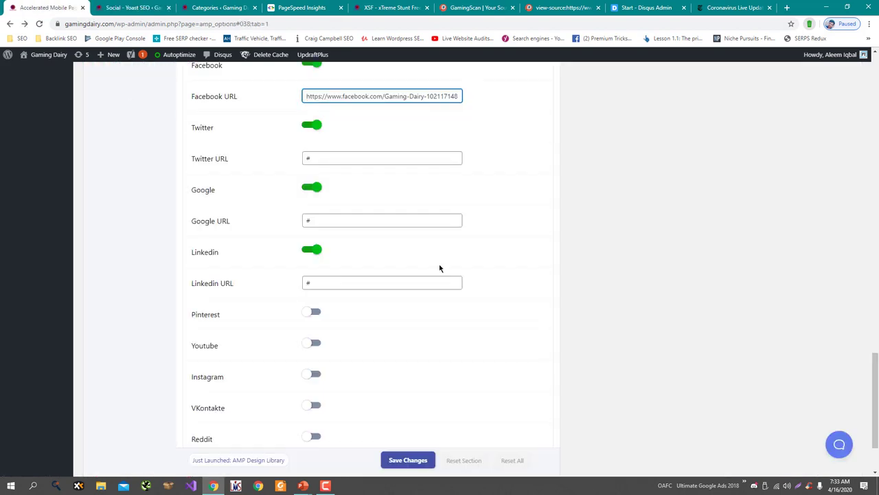
{"action": "left_click", "coordinate": [380, 283]}
{"action": "key", "text": "ctrl+v"}
{"action": "key", "text": "ctrl+Tab"}
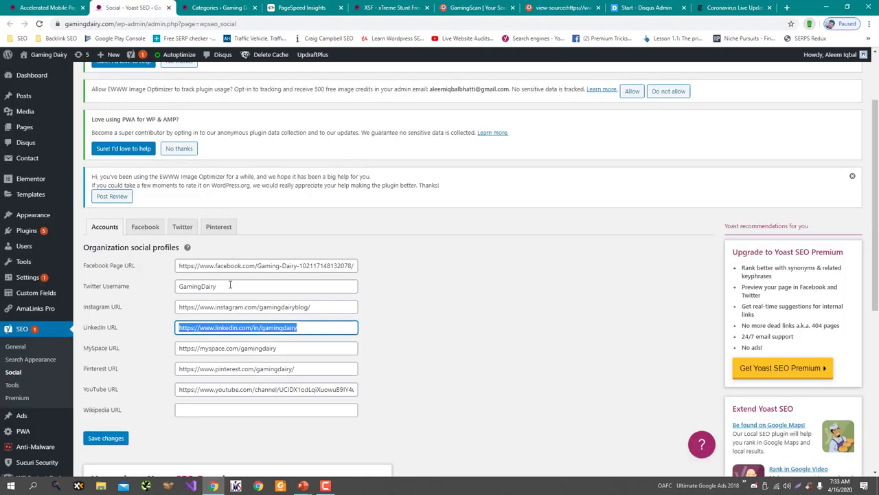
{"action": "key", "text": "ctrl+shift+Tab"}
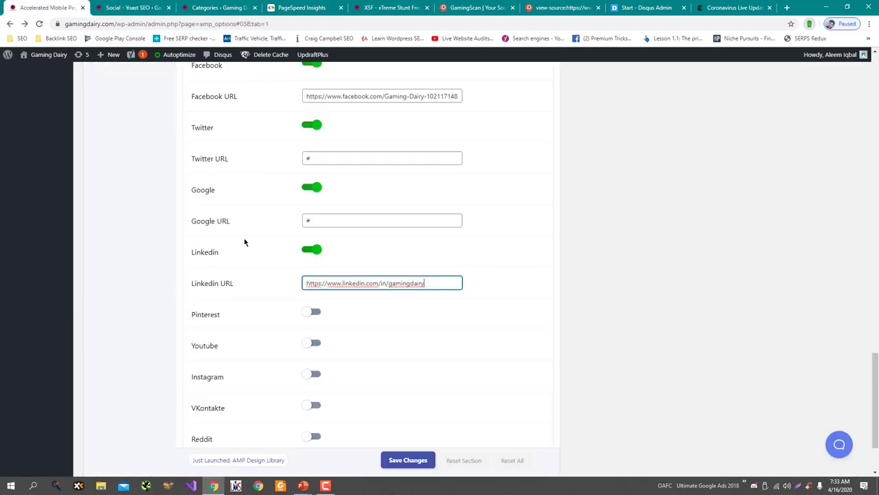
{"action": "left_click", "coordinate": [314, 188]}
{"action": "scroll", "coordinate": [261, 194], "scroll_direction": "up", "scroll_amount": 1}
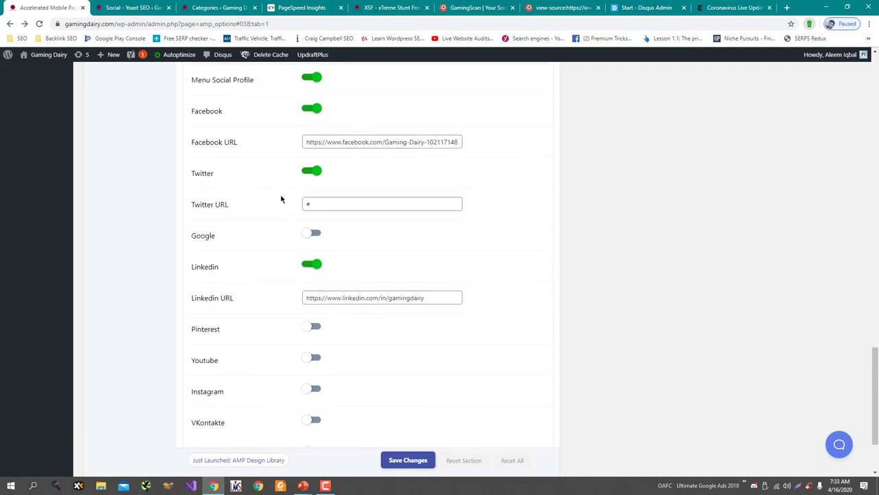
{"action": "key", "text": "ctrl+Tab"}
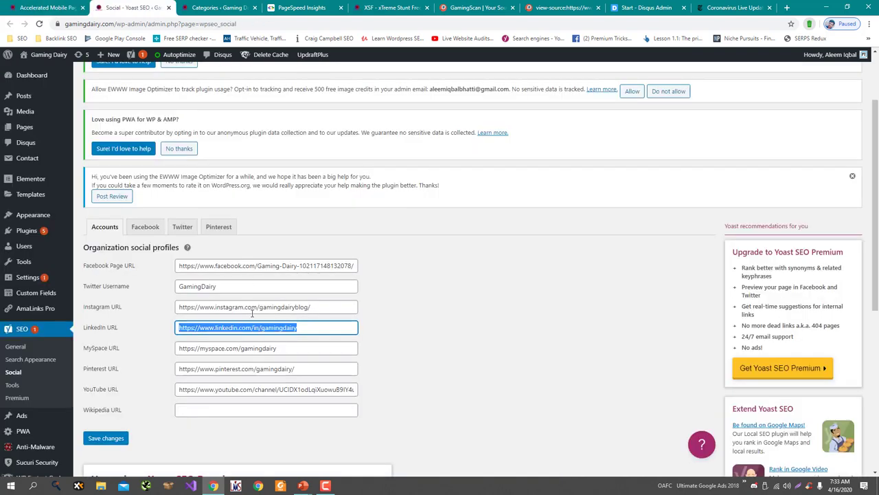
{"action": "left_click", "coordinate": [232, 307]}
{"action": "key", "text": "ctrl+a"}
{"action": "key", "text": "ctrl+c"}
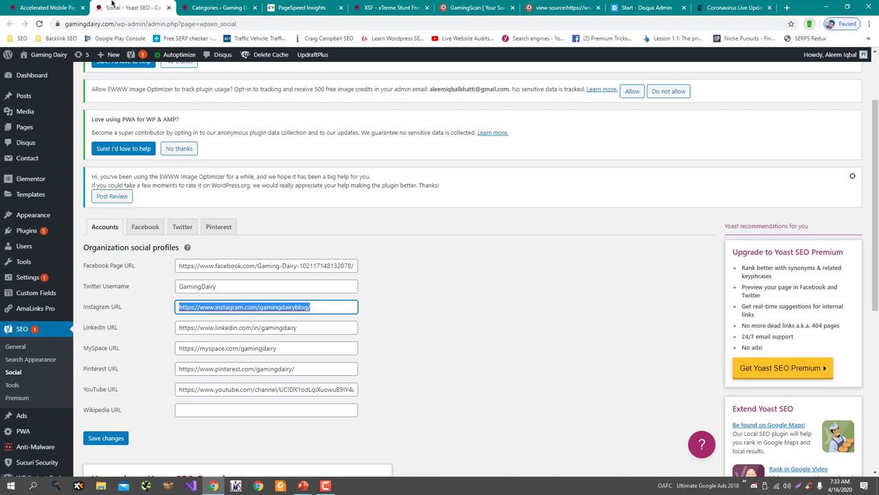
{"action": "left_click", "coordinate": [44, 8]}
{"action": "left_click", "coordinate": [330, 205]}
{"action": "key", "text": "ctrl+a"}
{"action": "key", "text": "ctrl+v"}
{"action": "double_click", "coordinate": [348, 204]}
{"action": "type", "text": "twitter"}
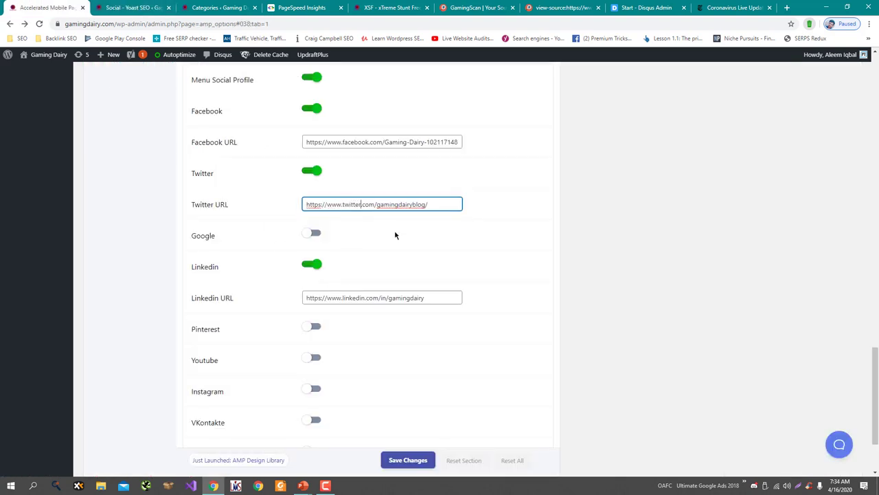
{"action": "left_click", "coordinate": [314, 390]}
{"action": "left_click", "coordinate": [342, 417]}
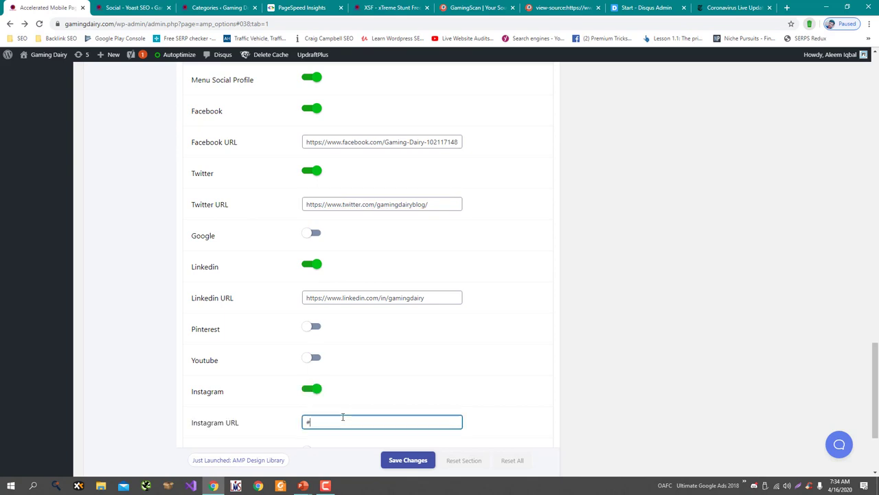
{"action": "key", "text": "ctrl+v"}
{"action": "left_click", "coordinate": [313, 357]}
{"action": "left_click", "coordinate": [312, 327]}
{"action": "left_click", "coordinate": [99, 8]}
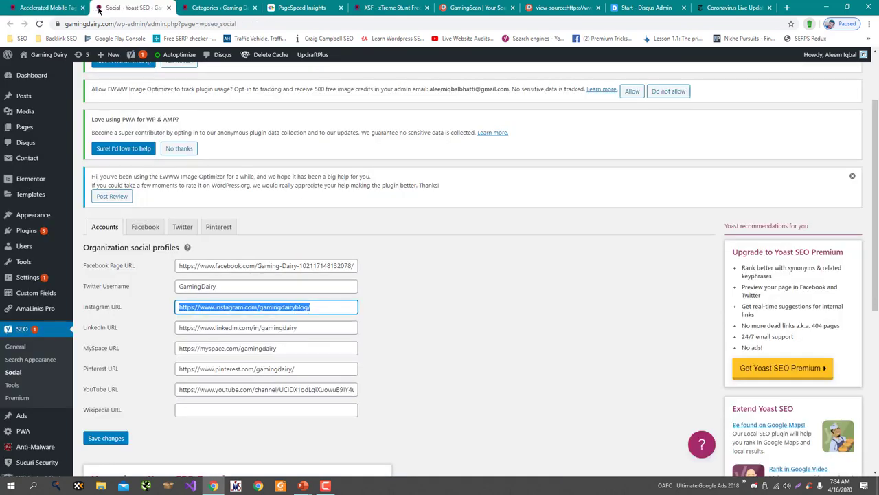
{"action": "left_click", "coordinate": [220, 368]}
{"action": "key", "text": "ctrl+a"}
{"action": "key", "text": "ctrl+c"}
{"action": "key", "text": "ctrl+shift+Tab"}
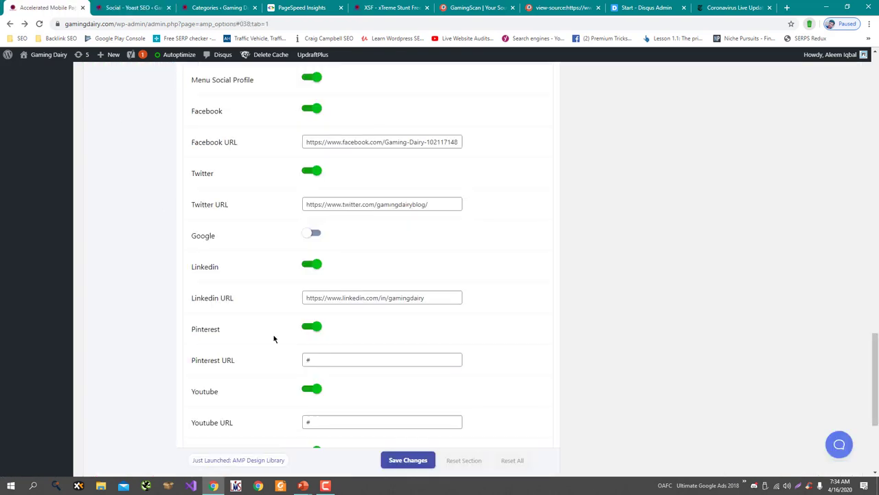
{"action": "left_click", "coordinate": [321, 363]}
{"action": "key", "text": "ctrl+a"}
{"action": "key", "text": "ctrl+v"}
- Copy the YouTube channel URL from the Yoast social profiles into the AMP Youtube URL
{"action": "key", "text": "ctrl+Tab"}
{"action": "left_click", "coordinate": [233, 389]}
{"action": "key", "text": "ctrl+a"}
{"action": "key", "text": "ctrl+shift+Tab"}
{"action": "left_click", "coordinate": [339, 422]}
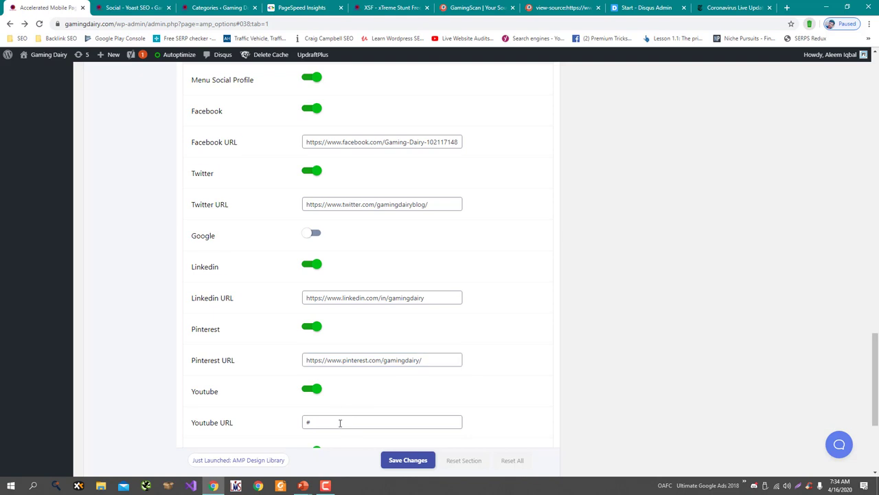
{"action": "key", "text": "ctrl+a"}
{"action": "type", "text": "https://www.youtube.com/channel/UCIDX1odLqiXuowuB9IY4u9A"}
{"action": "scroll", "coordinate": [225, 378], "scroll_direction": "down", "scroll_amount": 3}
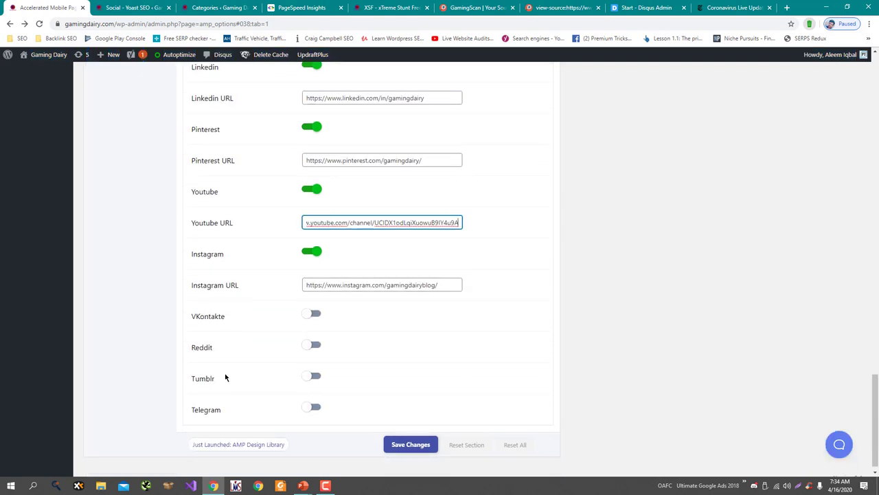
{"action": "scroll", "coordinate": [225, 377], "scroll_direction": "up", "scroll_amount": 2}
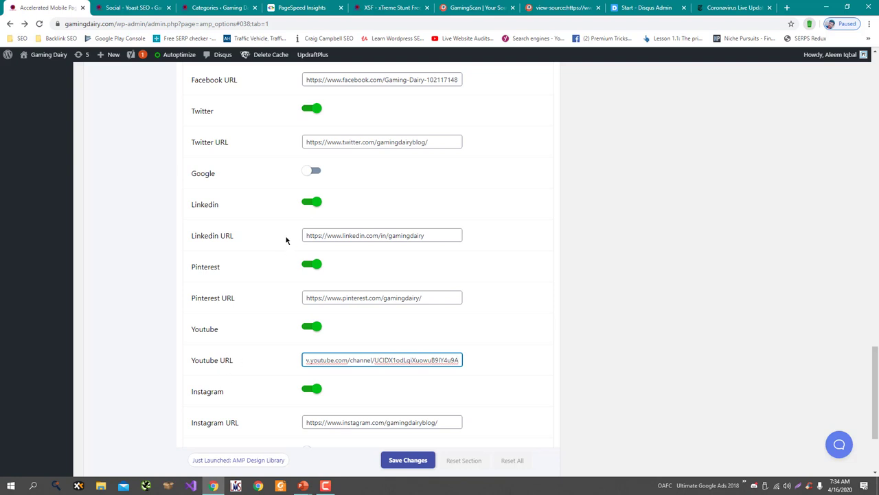
{"action": "scroll", "coordinate": [286, 240], "scroll_direction": "up", "scroll_amount": 1}
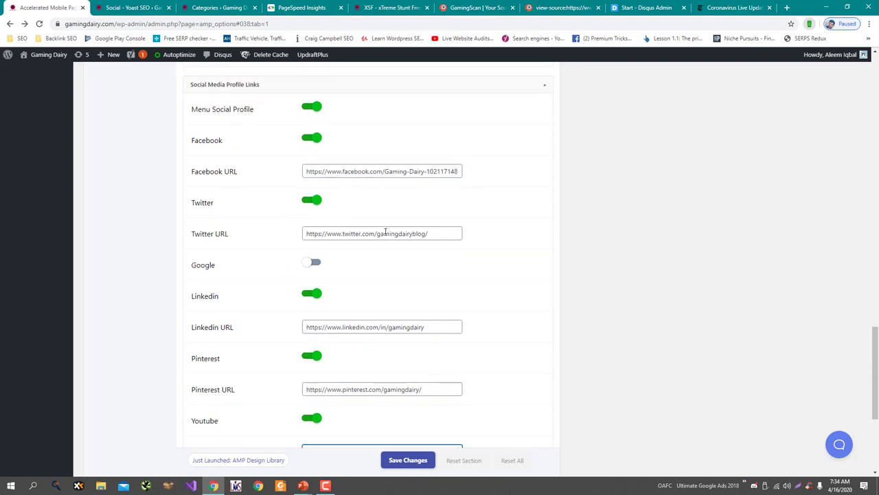
{"action": "double_click", "coordinate": [397, 233]}
{"action": "type", "text": "Ga"}
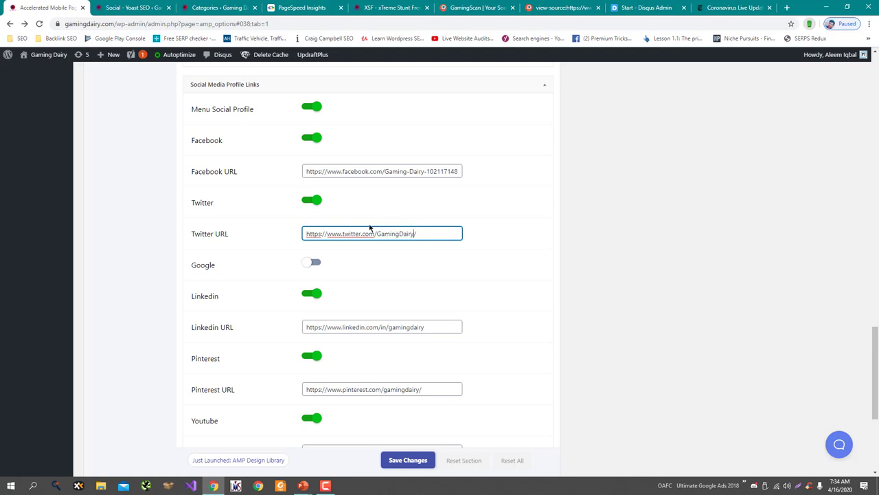
{"action": "scroll", "coordinate": [324, 270], "scroll_direction": "down", "scroll_amount": 3}
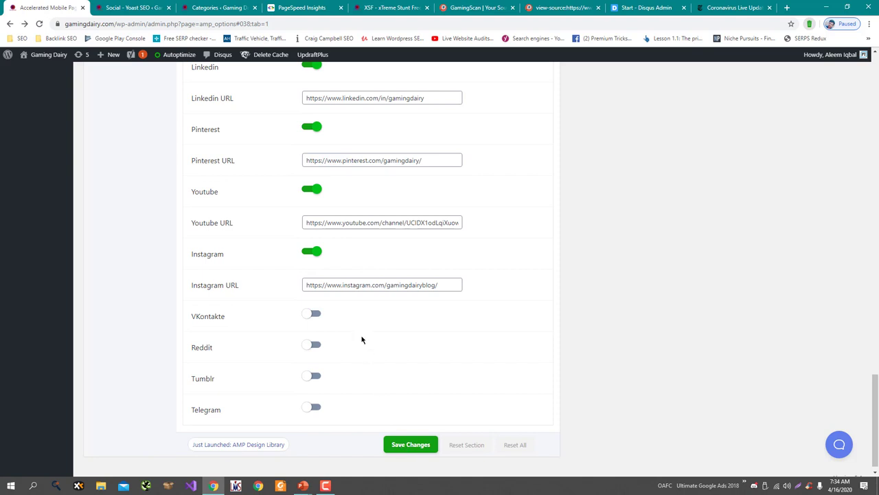
- Set the Twitter Handle under Social Sharing to GamingDairy, copied from the Yoast Twitter username, and save the changes
{"action": "scroll", "coordinate": [367, 353], "scroll_direction": "up", "scroll_amount": 10}
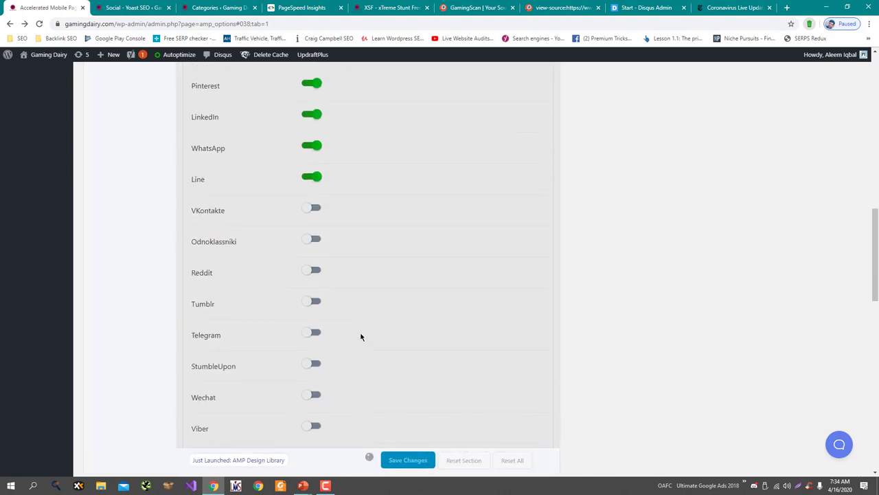
{"action": "scroll", "coordinate": [360, 337], "scroll_direction": "up", "scroll_amount": 6}
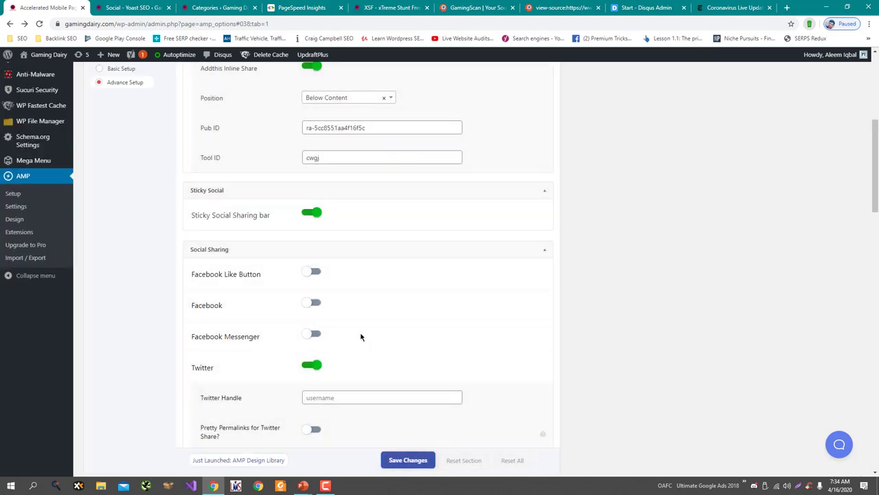
{"action": "scroll", "coordinate": [360, 337], "scroll_direction": "down", "scroll_amount": 1}
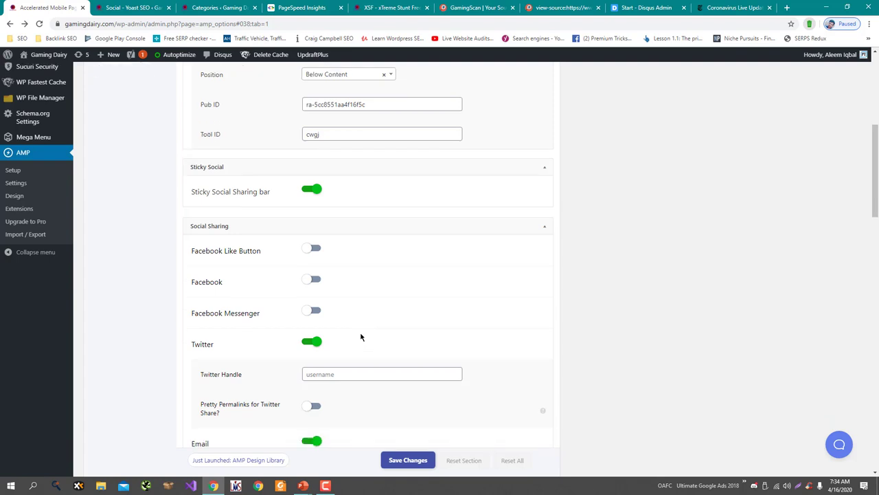
{"action": "left_click", "coordinate": [137, 7]}
{"action": "double_click", "coordinate": [212, 287]}
{"action": "key", "text": "ctrl+c"}
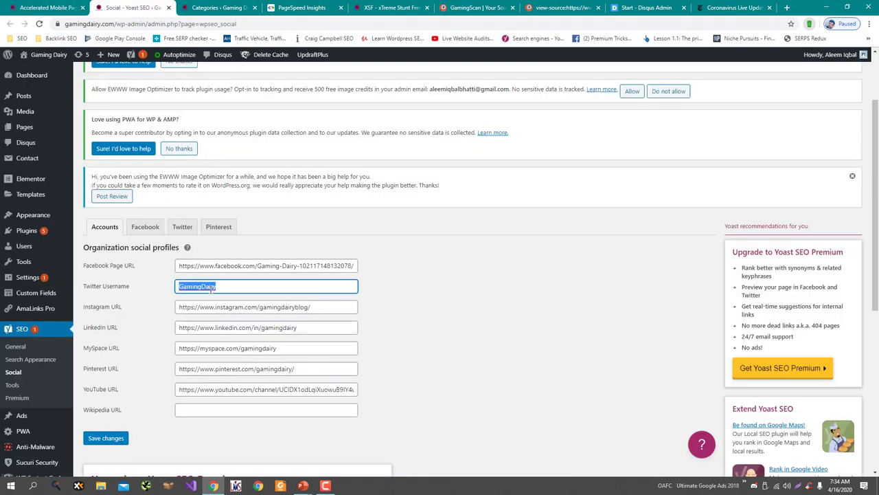
{"action": "left_click", "coordinate": [36, 4]}
{"action": "left_click", "coordinate": [336, 352]}
{"action": "key", "text": "ctrl+v"}
{"action": "left_click", "coordinate": [390, 458]}
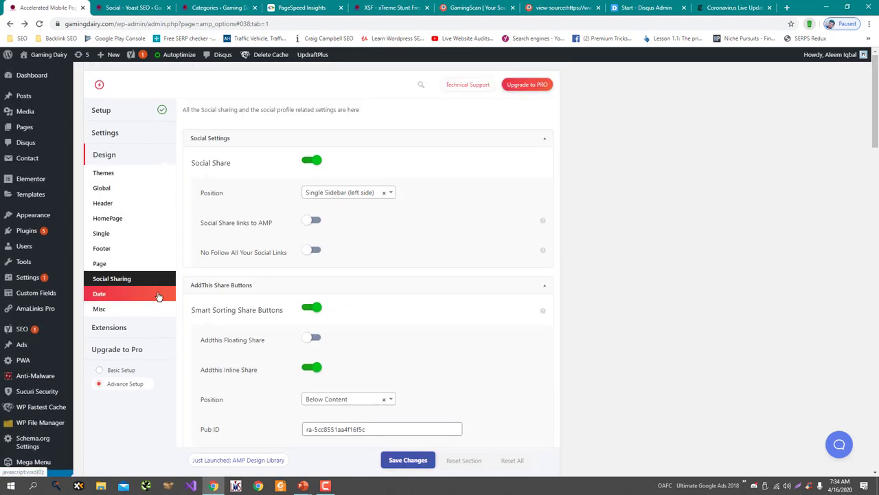
- Open the Date design settings and read the help note for Date Notice
{"action": "left_click", "coordinate": [159, 299]}
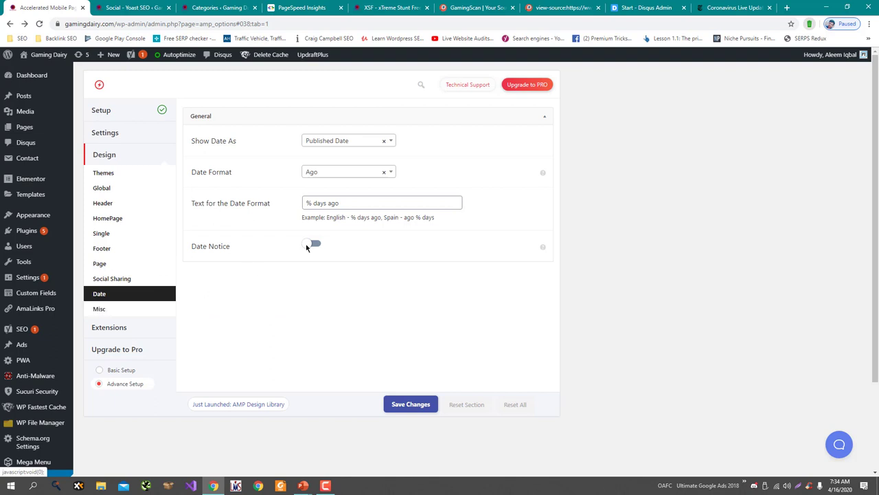
{"action": "mouse_move", "coordinate": [543, 249]}
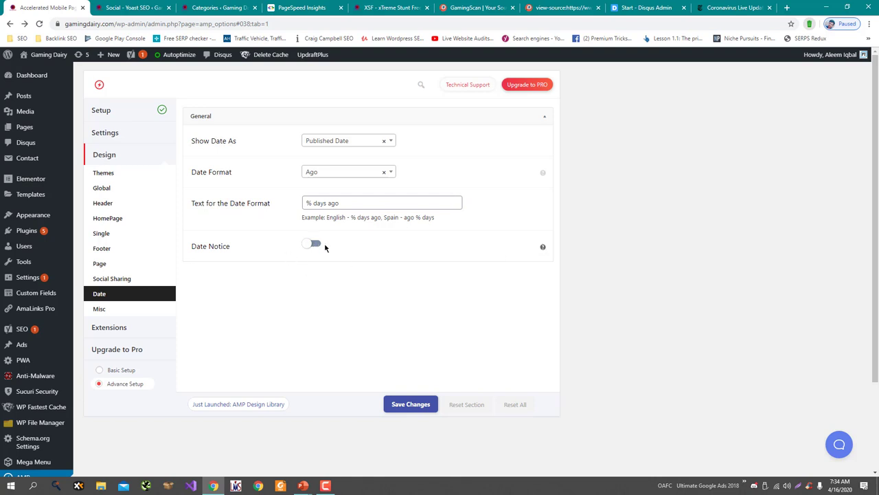
- Open the Misc design settings, enable Sub-Categories under Category, and save the changes
{"action": "left_click", "coordinate": [145, 309]}
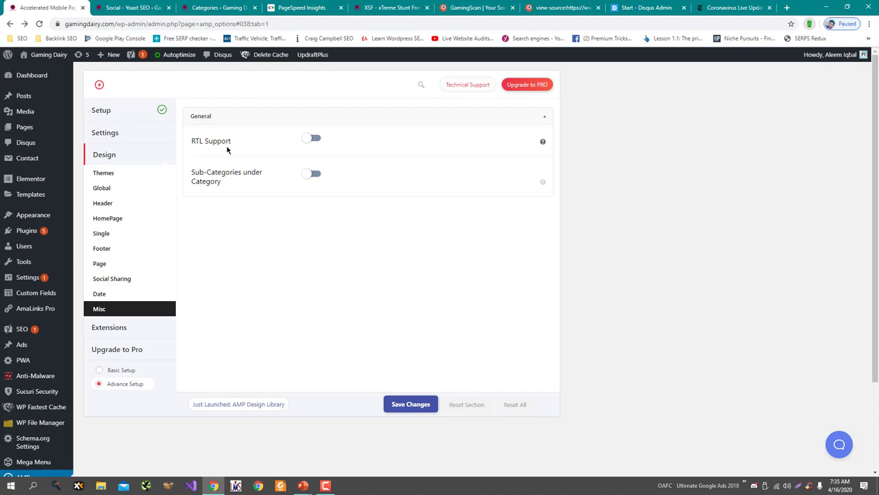
{"action": "mouse_move", "coordinate": [543, 182]}
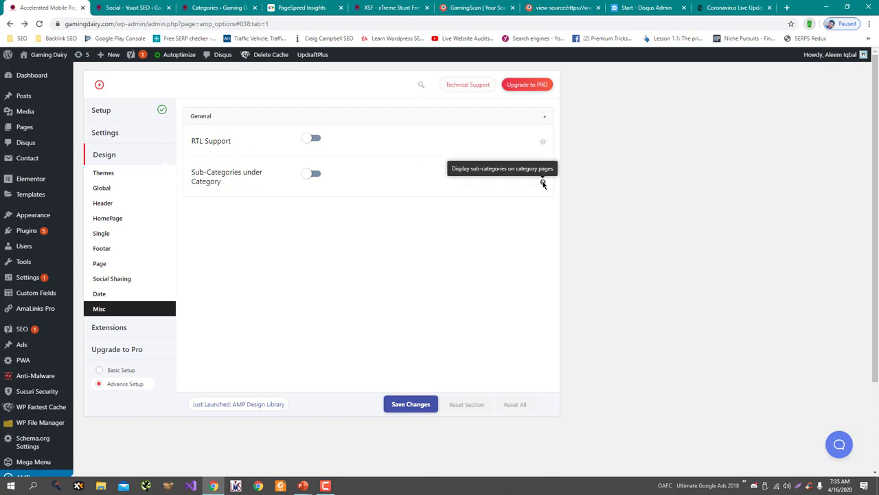
{"action": "left_click", "coordinate": [313, 175]}
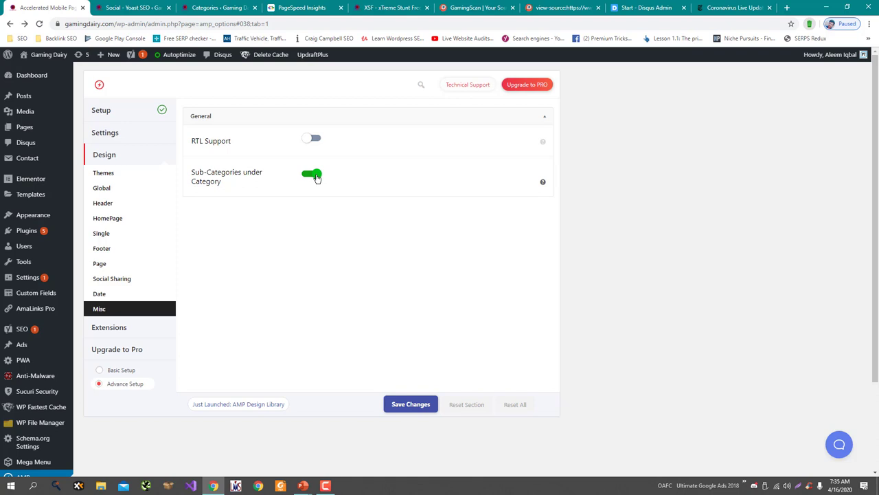
{"action": "left_click", "coordinate": [414, 405]}
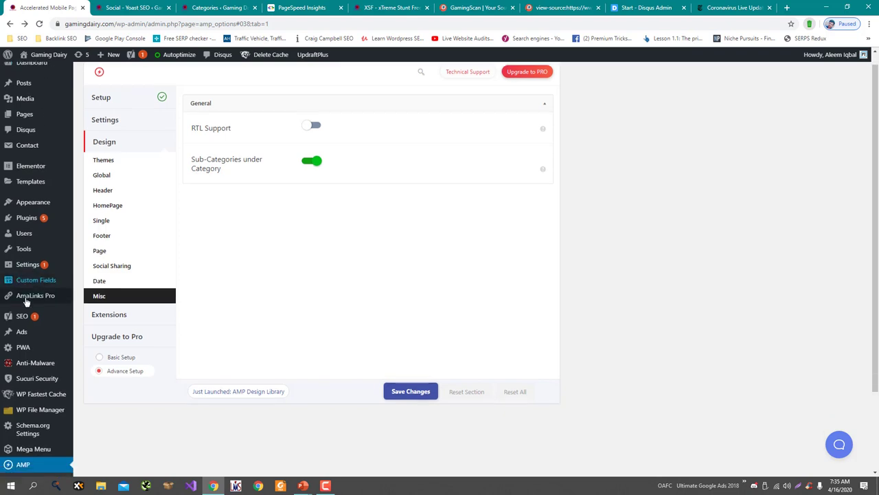
- Open the WordPress Menus page and review the Primary menu's items and its display location options
{"action": "scroll", "coordinate": [28, 289], "scroll_direction": "down", "scroll_amount": 2}
{"action": "mouse_move", "coordinate": [37, 103]}
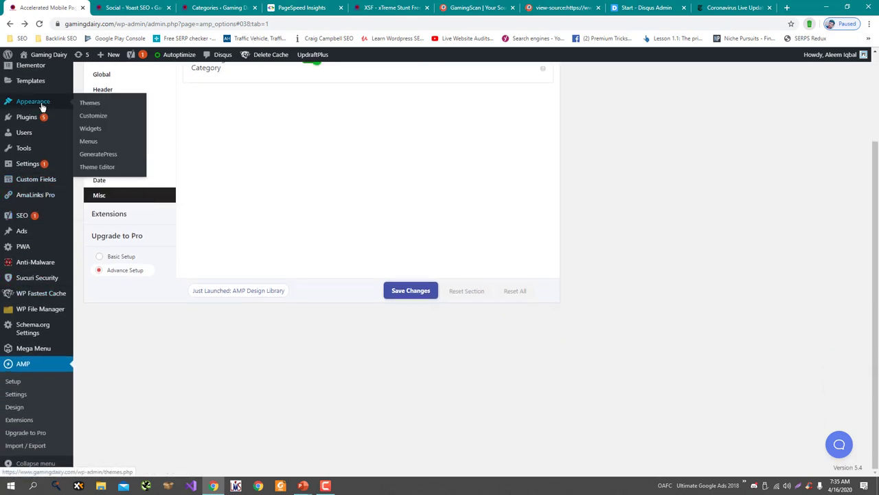
{"action": "left_click", "coordinate": [88, 141]}
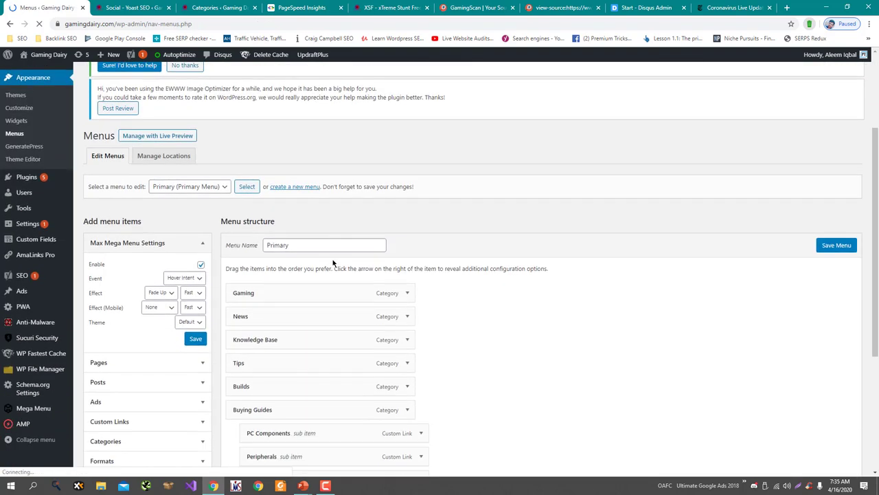
{"action": "scroll", "coordinate": [332, 259], "scroll_direction": "down", "scroll_amount": 5}
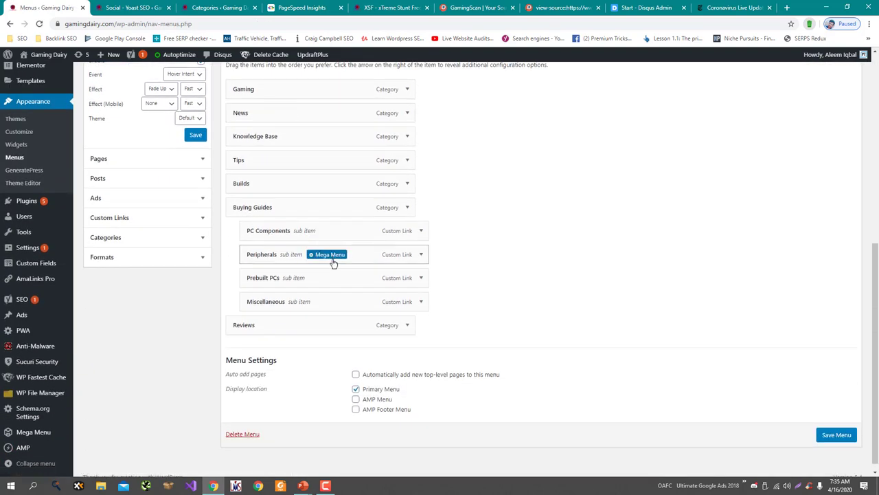
{"action": "scroll", "coordinate": [332, 259], "scroll_direction": "up", "scroll_amount": 5}
{"action": "scroll", "coordinate": [332, 259], "scroll_direction": "down", "scroll_amount": 5}
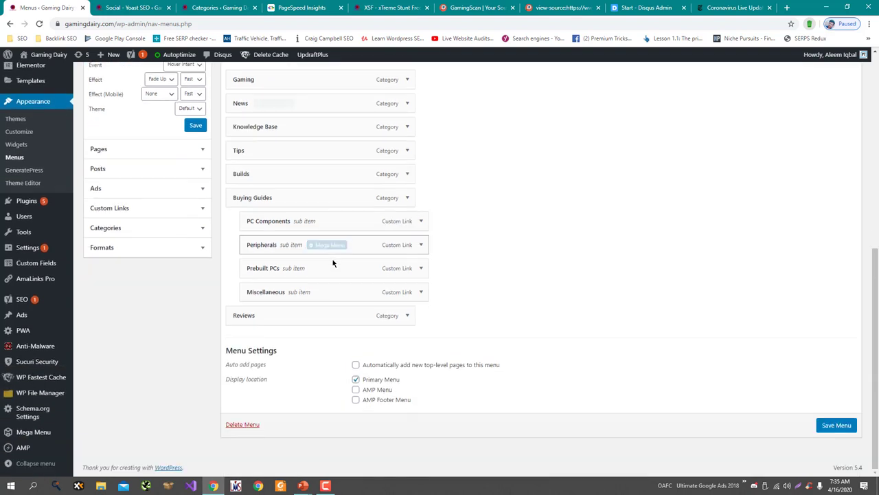
- Assign the Primary menu to the AMP Menu and AMP Footer Menu display locations and save the menu
{"action": "left_click", "coordinate": [371, 390]}
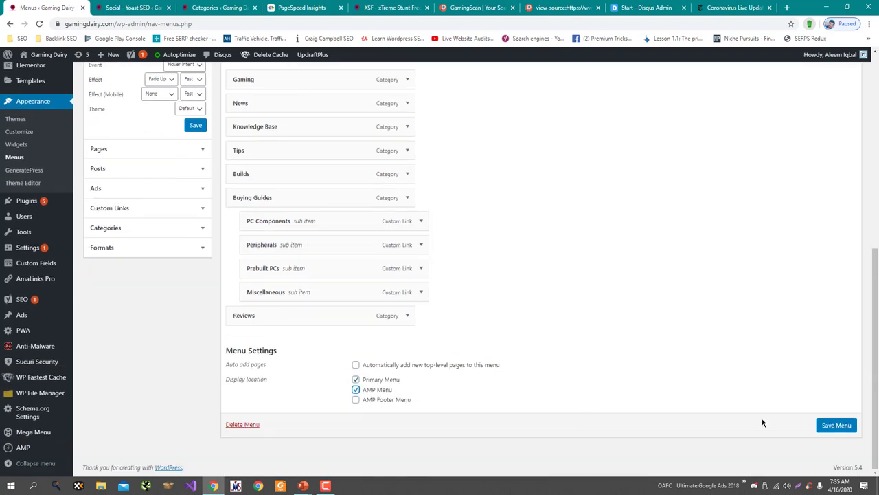
{"action": "left_click", "coordinate": [834, 425]}
{"action": "left_click", "coordinate": [204, 255]}
{"action": "left_click", "coordinate": [203, 254]}
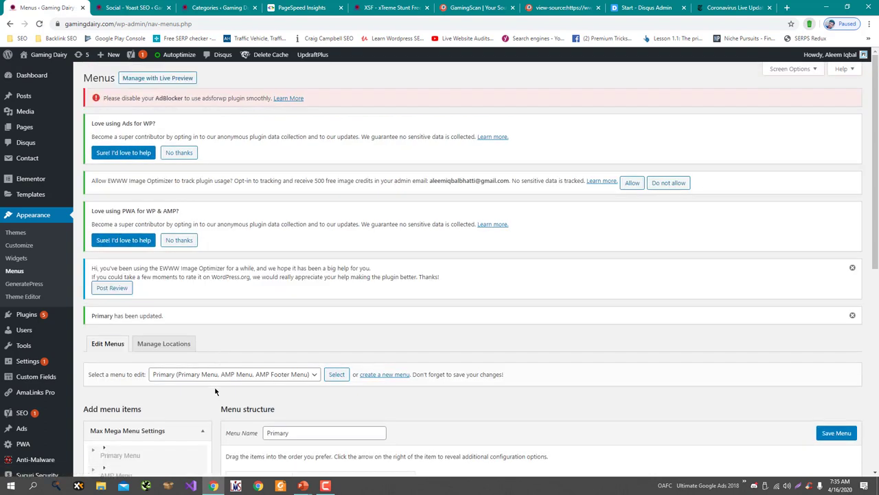
- Select the Footer menu for editing and remove its invalid ABOUT and CONTACT items
{"action": "left_click", "coordinate": [217, 377]}
{"action": "left_click", "coordinate": [219, 386]}
{"action": "left_click", "coordinate": [338, 376]}
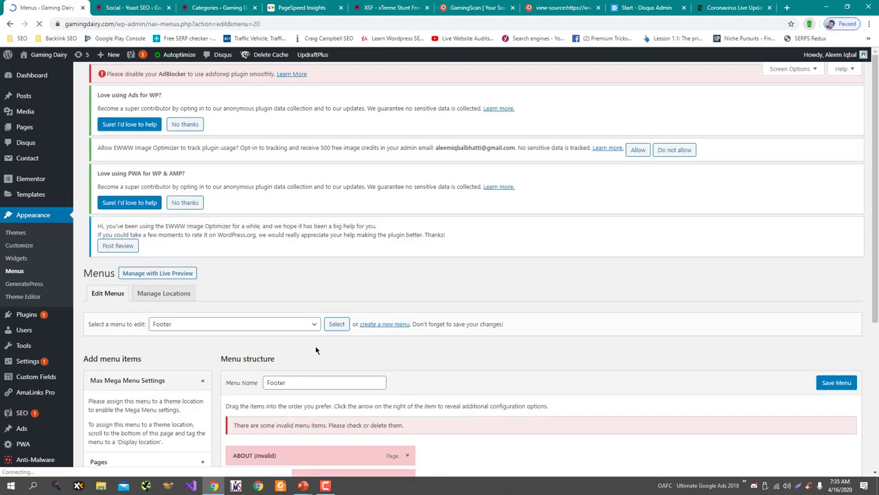
{"action": "scroll", "coordinate": [316, 350], "scroll_direction": "down", "scroll_amount": 3}
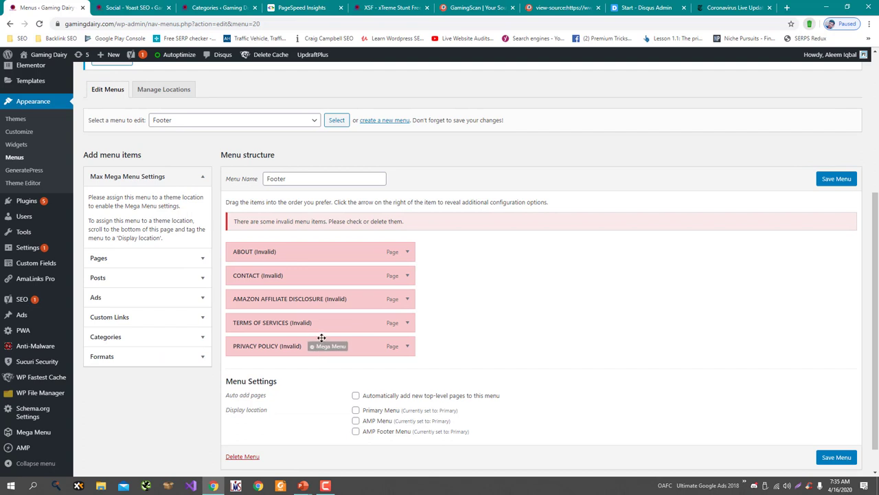
{"action": "left_click", "coordinate": [408, 253]}
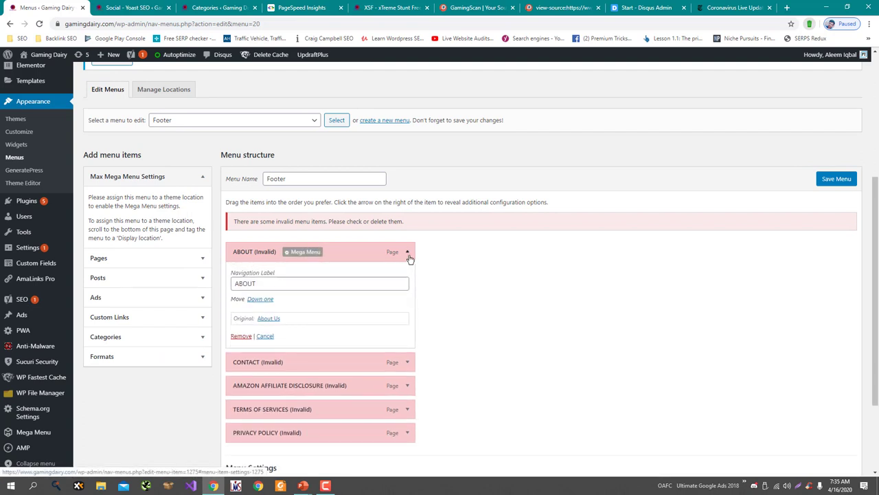
{"action": "left_click", "coordinate": [241, 336]}
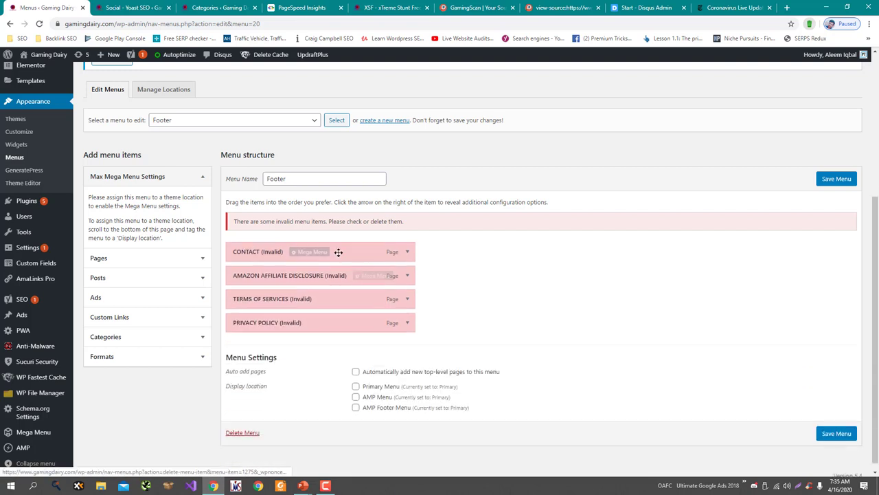
{"action": "left_click", "coordinate": [405, 252]}
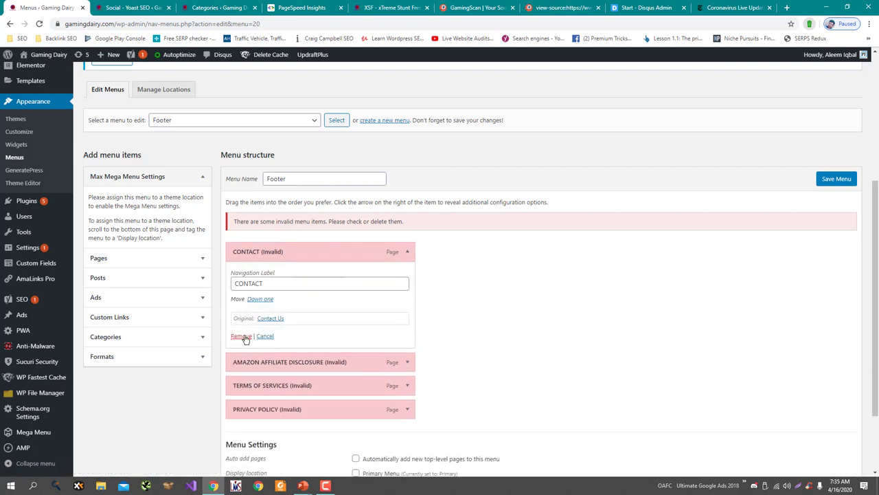
{"action": "left_click", "coordinate": [244, 335]}
- Remove the invalid AMAZON AFFILIATE DISCLOSURE, TERMS OF SERVICES and PRIVACY POLICY items from the Footer menu and save it
{"action": "left_click", "coordinate": [406, 267]}
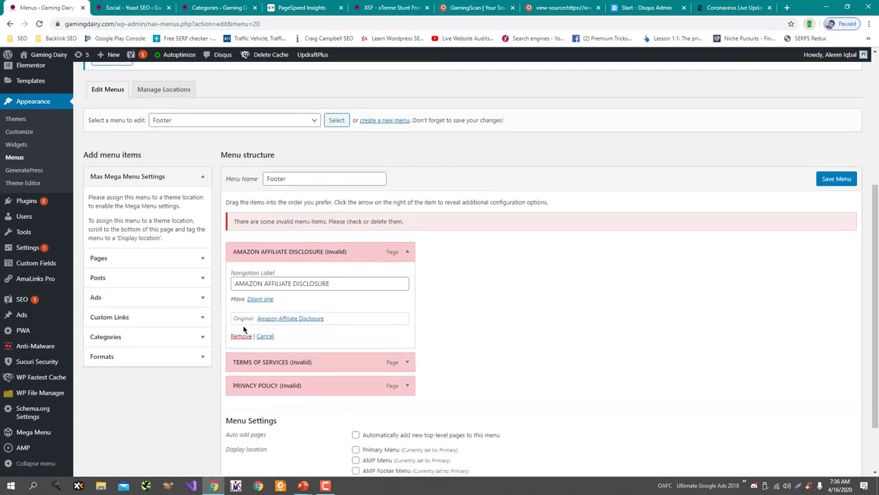
{"action": "left_click", "coordinate": [241, 336]}
{"action": "left_click", "coordinate": [407, 289]}
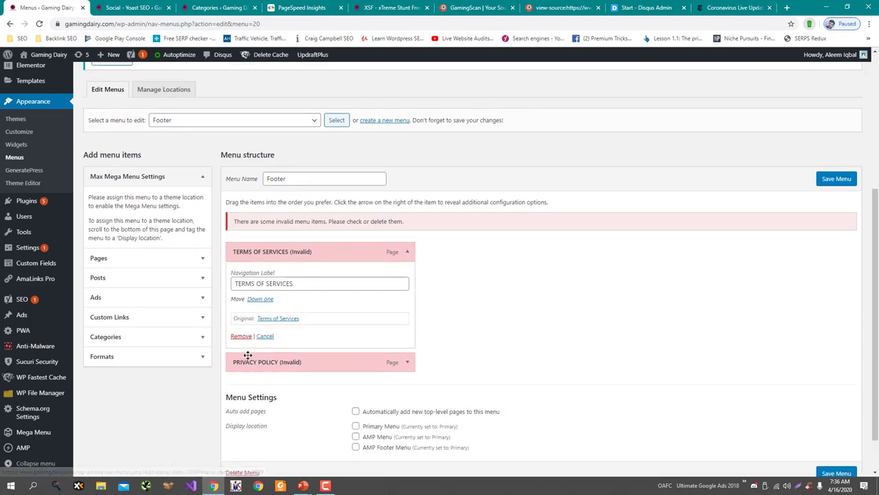
{"action": "left_click", "coordinate": [241, 336]}
{"action": "left_click", "coordinate": [403, 314]}
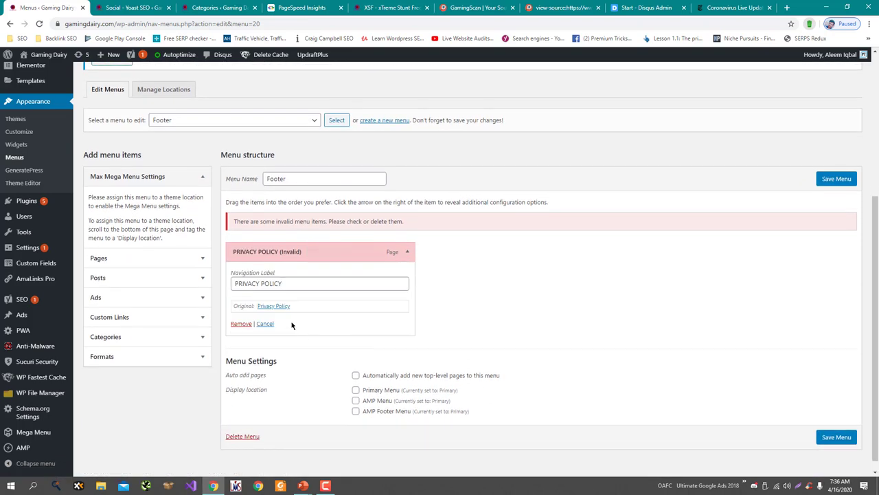
{"action": "left_click", "coordinate": [241, 324]}
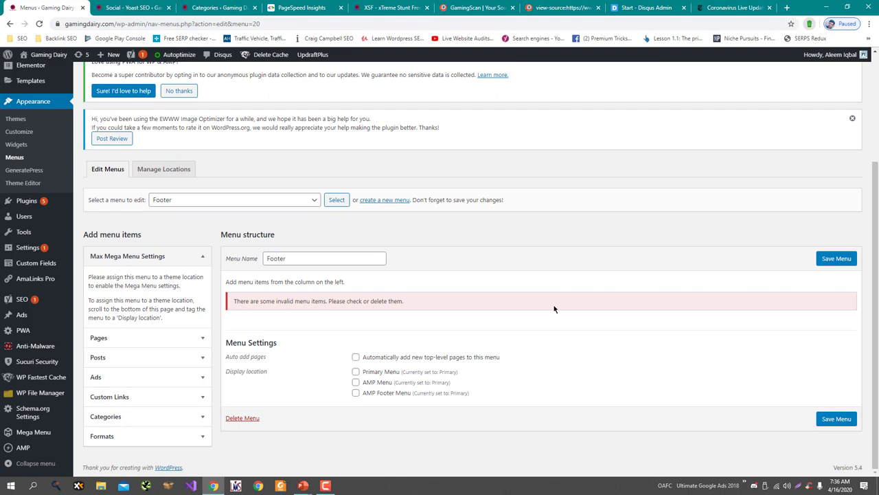
{"action": "left_click", "coordinate": [833, 258]}
- Switch to the XSF post page and load its AMP version by adding ?amp to the post's address
{"action": "left_click", "coordinate": [134, 8]}
{"action": "left_click", "coordinate": [219, 8]}
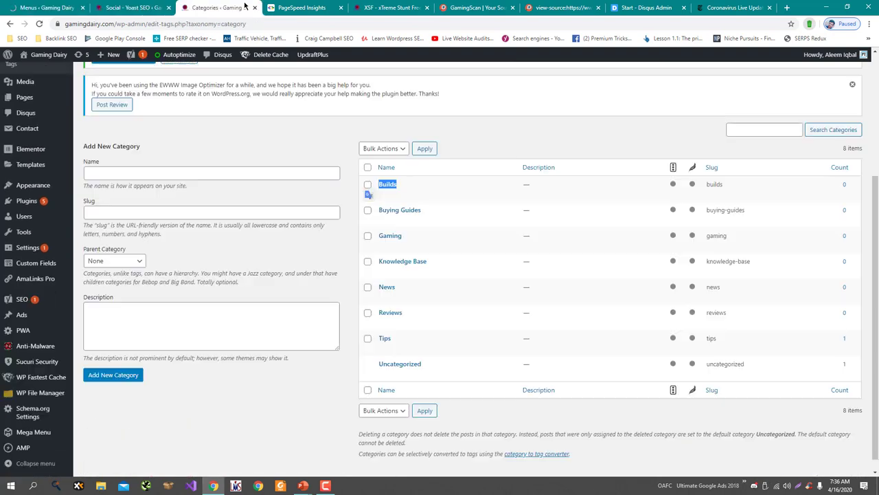
{"action": "left_click", "coordinate": [386, 7]}
{"action": "key", "text": "BackSpace"}
{"action": "key", "text": "BackSpace"}
{"action": "key", "text": "BackSpace"}
{"action": "key", "text": "Return"}
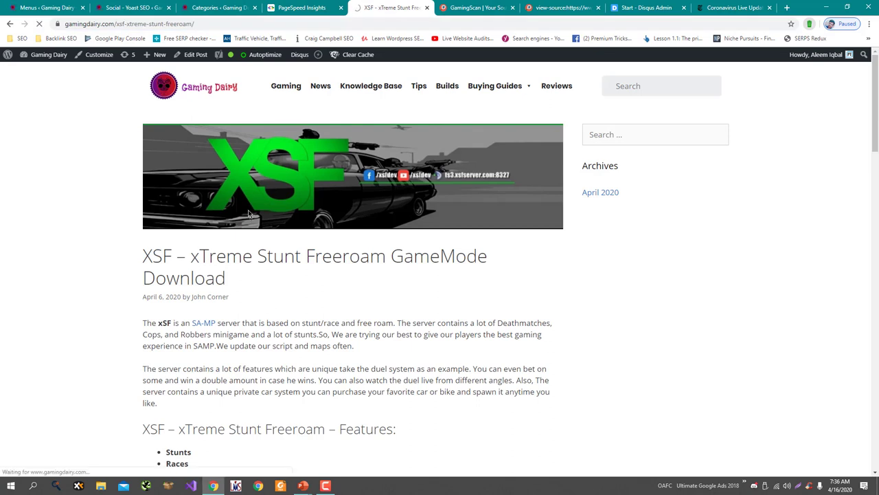
{"action": "left_click", "coordinate": [332, 24]}
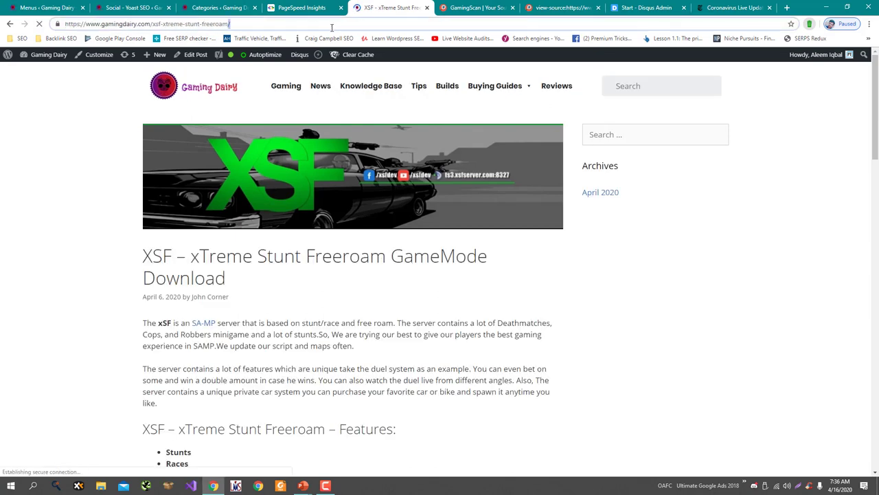
{"action": "type", "text": "?amp"}
{"action": "key", "text": "Return"}
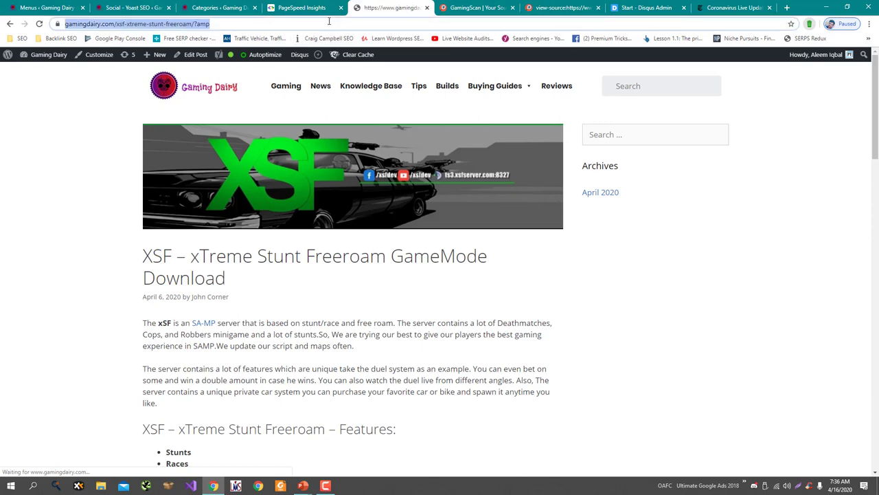
- Examine the end of the AMP post, including the author box, recent posts and footer menu links
{"action": "scroll", "coordinate": [290, 218], "scroll_direction": "down", "scroll_amount": 20}
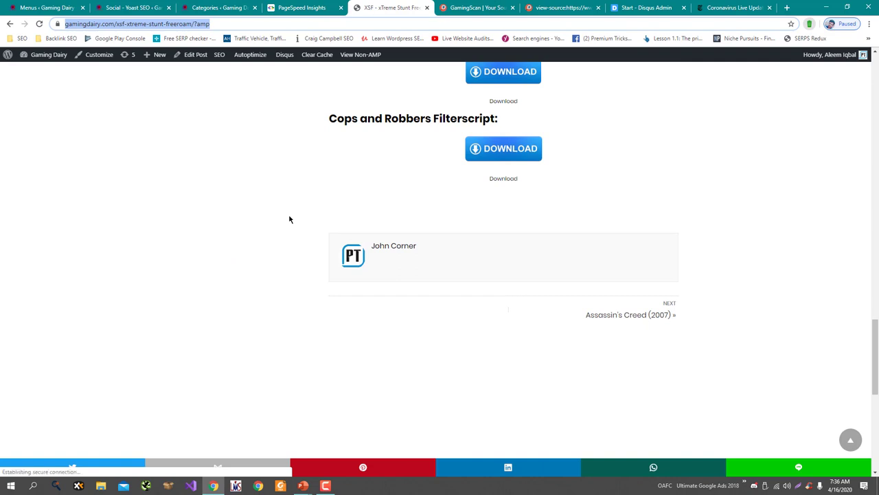
{"action": "scroll", "coordinate": [288, 218], "scroll_direction": "down", "scroll_amount": 3}
{"action": "scroll", "coordinate": [483, 211], "scroll_direction": "down", "scroll_amount": 5}
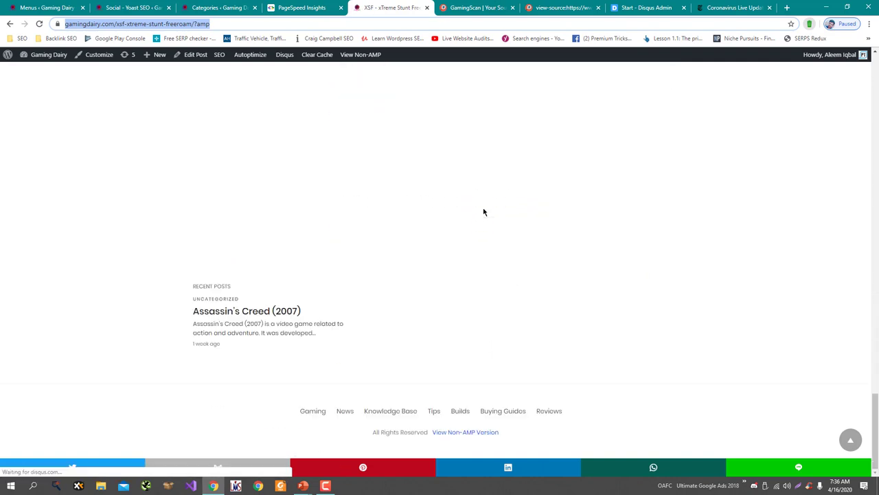
{"action": "scroll", "coordinate": [257, 277], "scroll_direction": "up", "scroll_amount": 1}
{"action": "scroll", "coordinate": [265, 285], "scroll_direction": "down", "scroll_amount": 1}
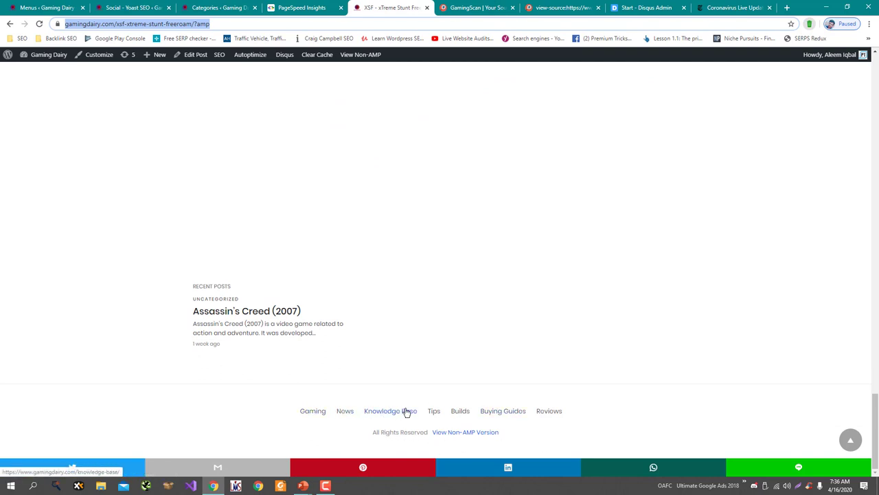
- Open the Gaming Dairy home page in a separate browser tab and return to the Footer menu editor
{"action": "left_click", "coordinate": [176, 24]}
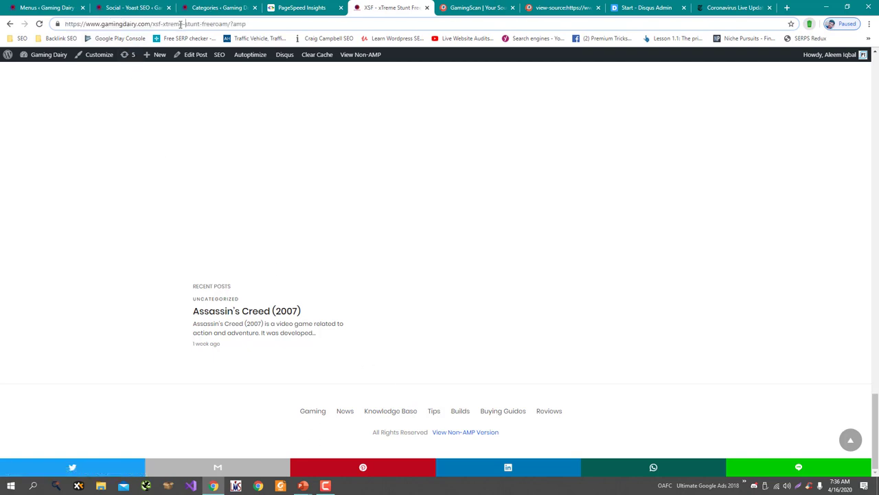
{"action": "left_click_drag", "start_coordinate": [154, 24], "coordinate": [343, 7]}
{"action": "left_click", "coordinate": [220, 7]}
{"action": "left_click_drag", "start_coordinate": [117, 7], "coordinate": [273, 6]}
{"action": "scroll", "coordinate": [227, 219], "scroll_direction": "down", "scroll_amount": 3}
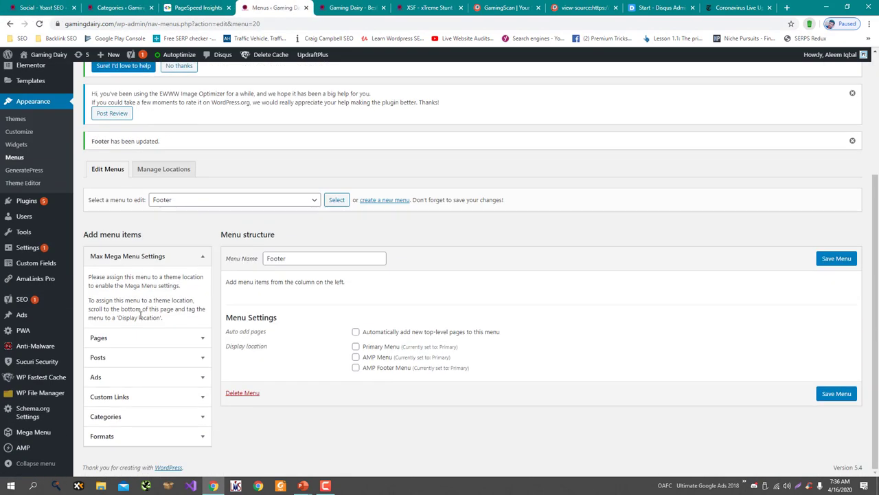
- Add the About Us, Affiliate Disclosure, Terms of Service and Contact Us pages to the Footer menu
{"action": "left_click", "coordinate": [140, 339]}
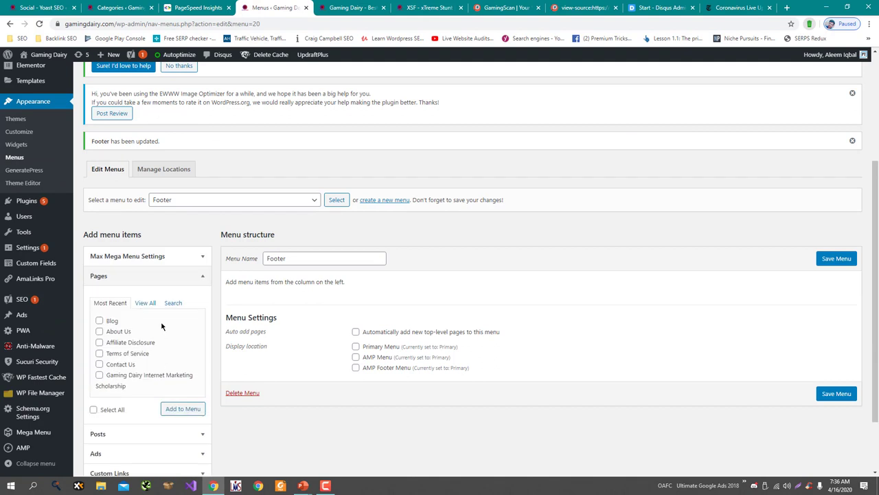
{"action": "left_click", "coordinate": [114, 331]}
{"action": "left_click", "coordinate": [114, 343]}
{"action": "left_click", "coordinate": [115, 353]}
{"action": "left_click", "coordinate": [115, 366]}
{"action": "left_click", "coordinate": [184, 409]}
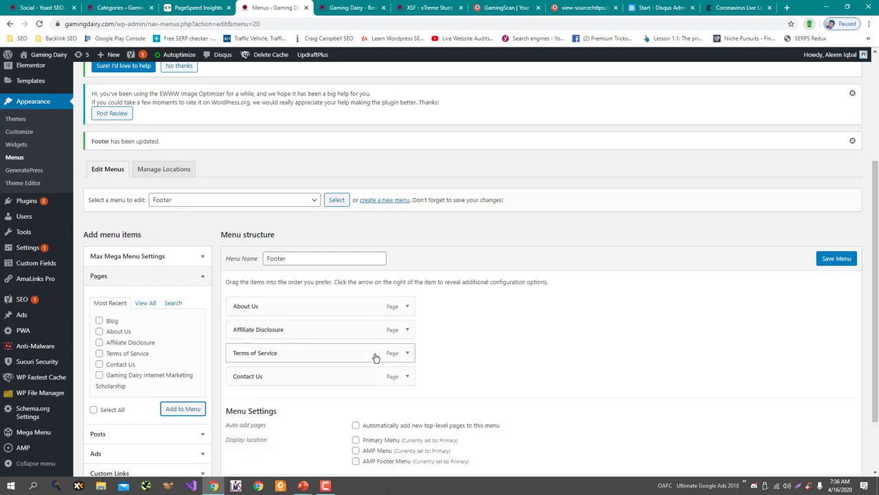
- Assign the Footer menu to the AMP Footer Menu display location and save the menu
{"action": "scroll", "coordinate": [365, 385], "scroll_direction": "down", "scroll_amount": 2}
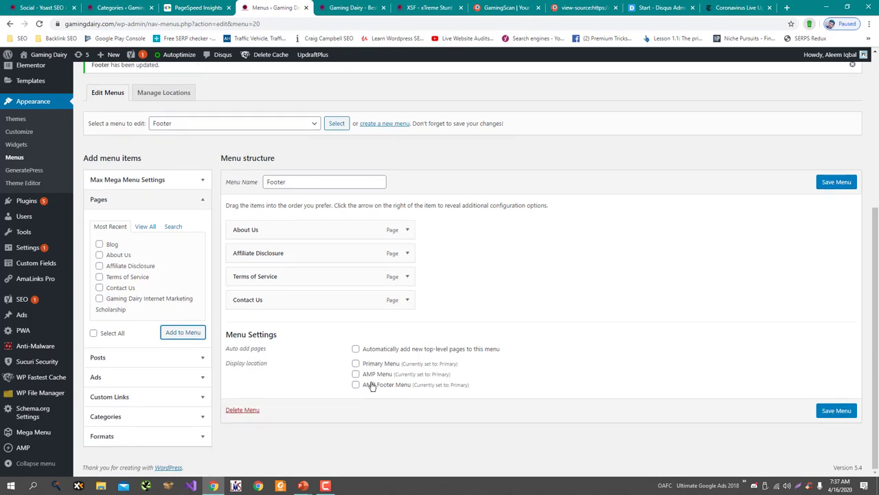
{"action": "left_click", "coordinate": [372, 385]}
{"action": "left_click", "coordinate": [831, 410]}
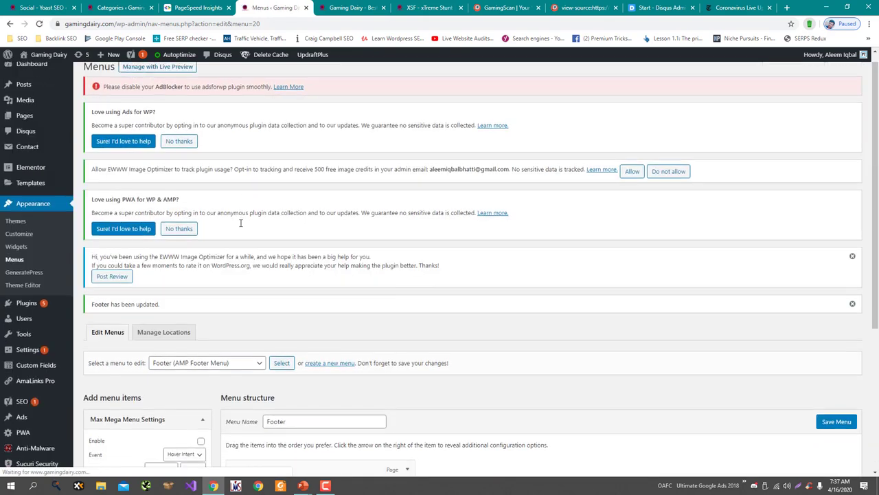
- Select the Primary menu for editing, review its display locations and save the menu
{"action": "scroll", "coordinate": [240, 233], "scroll_direction": "down", "scroll_amount": 2}
{"action": "left_click", "coordinate": [237, 283]}
{"action": "left_click", "coordinate": [261, 310]}
{"action": "left_click", "coordinate": [282, 284]}
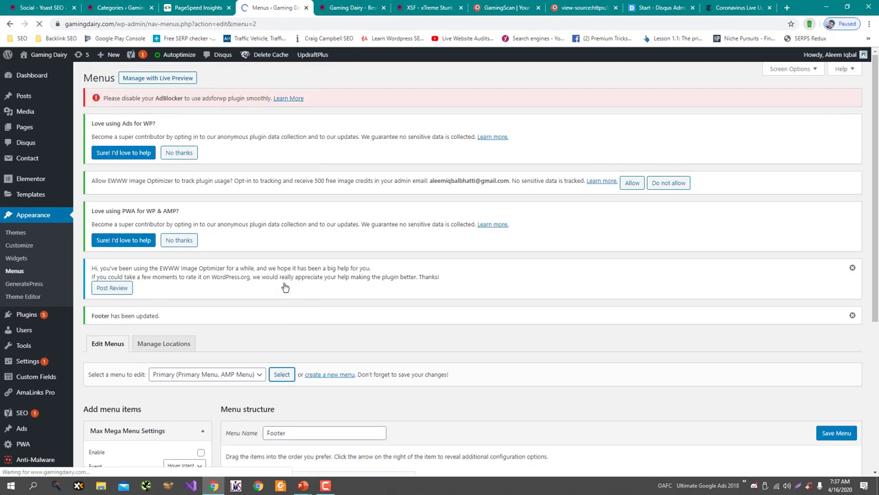
{"action": "scroll", "coordinate": [285, 287], "scroll_direction": "down", "scroll_amount": 5}
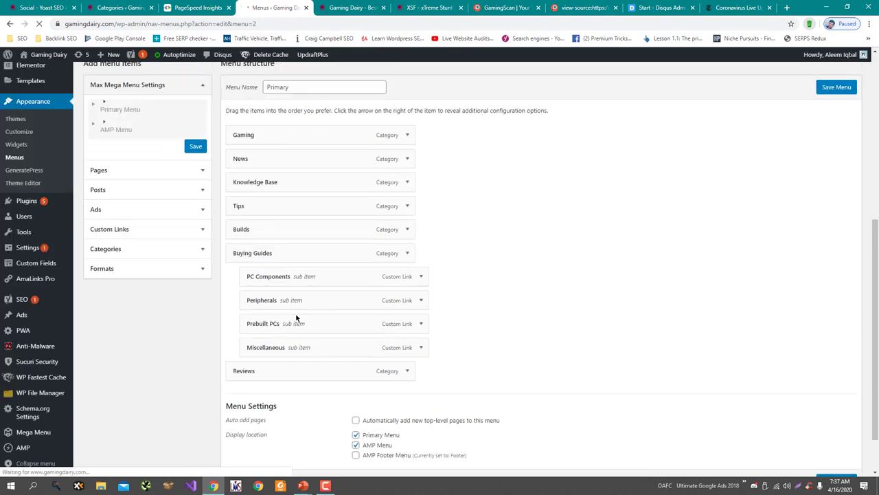
{"action": "scroll", "coordinate": [329, 330], "scroll_direction": "down", "scroll_amount": 2}
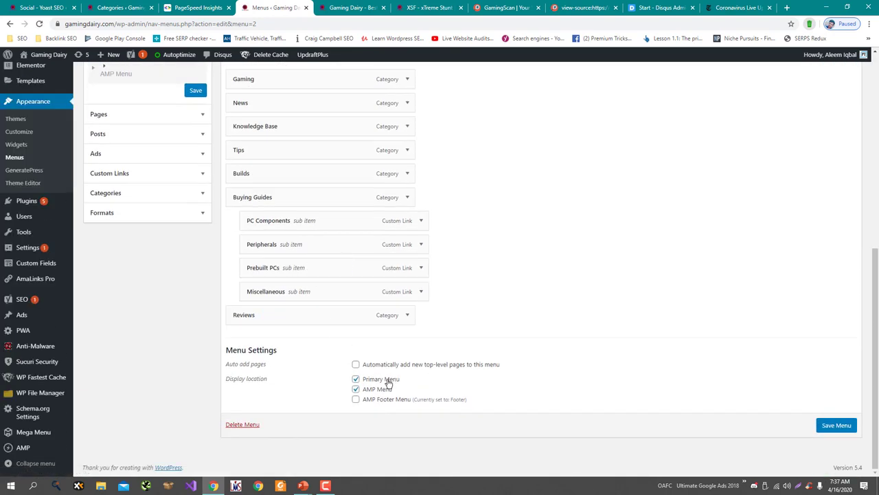
{"action": "left_click", "coordinate": [838, 425]}
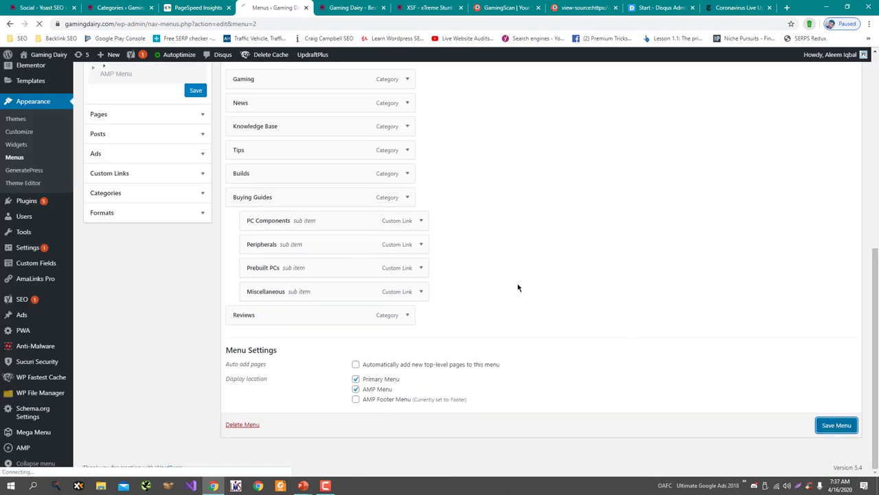
- Return to the XSF post's AMP page and check its footer links and header
{"action": "left_click", "coordinate": [327, 6]}
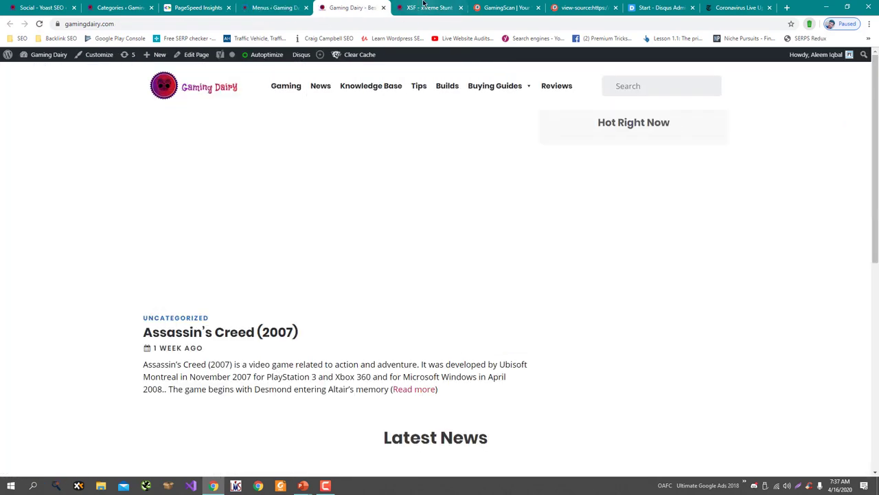
{"action": "left_click", "coordinate": [426, 7]}
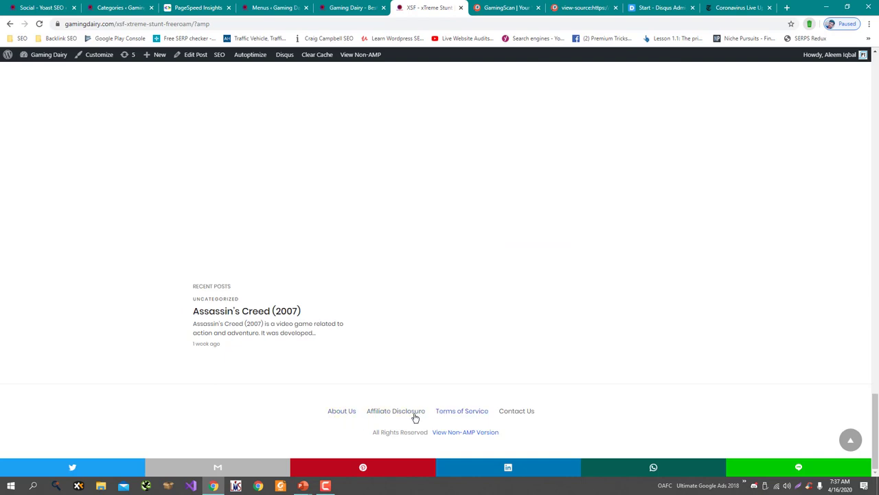
{"action": "scroll", "coordinate": [352, 323], "scroll_direction": "up", "scroll_amount": 5}
{"action": "scroll", "coordinate": [352, 323], "scroll_direction": "up", "scroll_amount": 15}
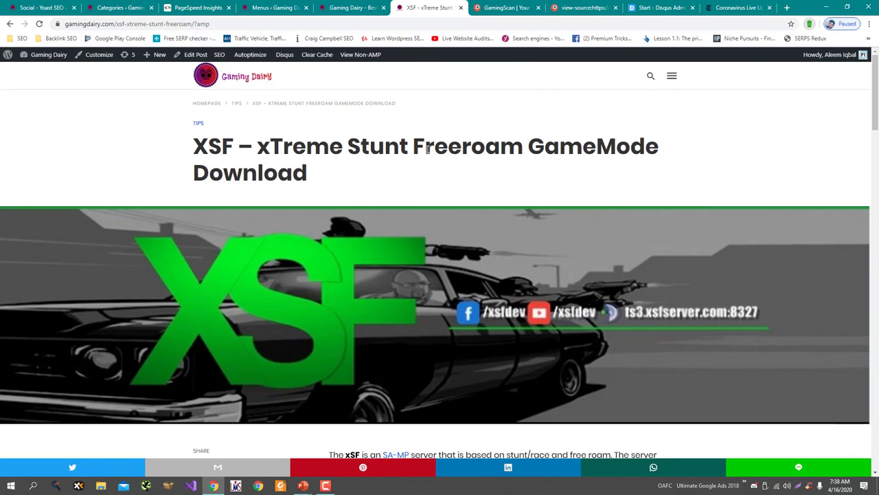
- Inspect the AMP page in the developer tools' mobile device view and review the layout down to the footer
{"action": "right_click", "coordinate": [427, 150]}
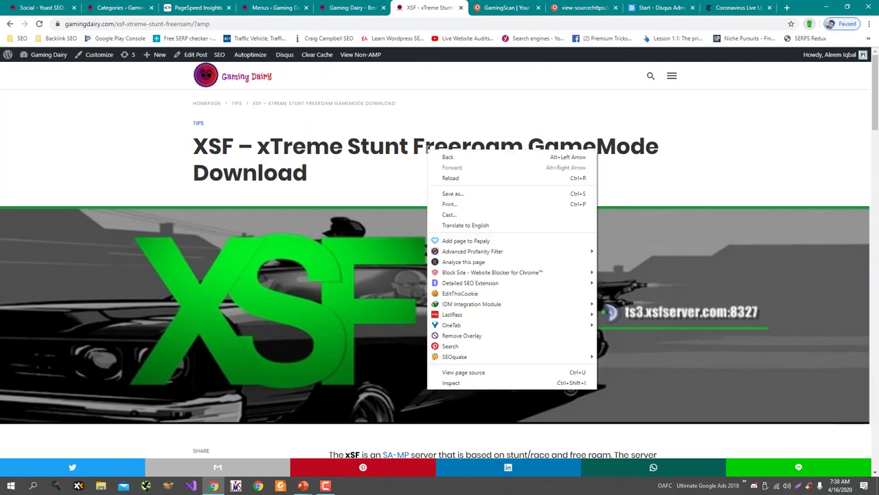
{"action": "left_click", "coordinate": [477, 384]}
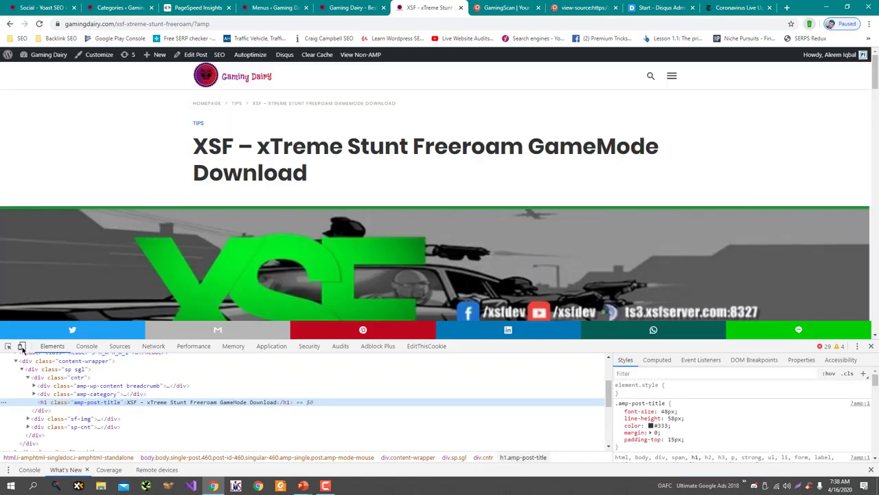
{"action": "left_click", "coordinate": [22, 346]}
{"action": "scroll", "coordinate": [450, 232], "scroll_direction": "down", "scroll_amount": 10}
{"action": "scroll", "coordinate": [453, 218], "scroll_direction": "down", "scroll_amount": 20}
{"action": "scroll", "coordinate": [481, 227], "scroll_direction": "down", "scroll_amount": 5}
{"action": "scroll", "coordinate": [433, 221], "scroll_direction": "down", "scroll_amount": 5}
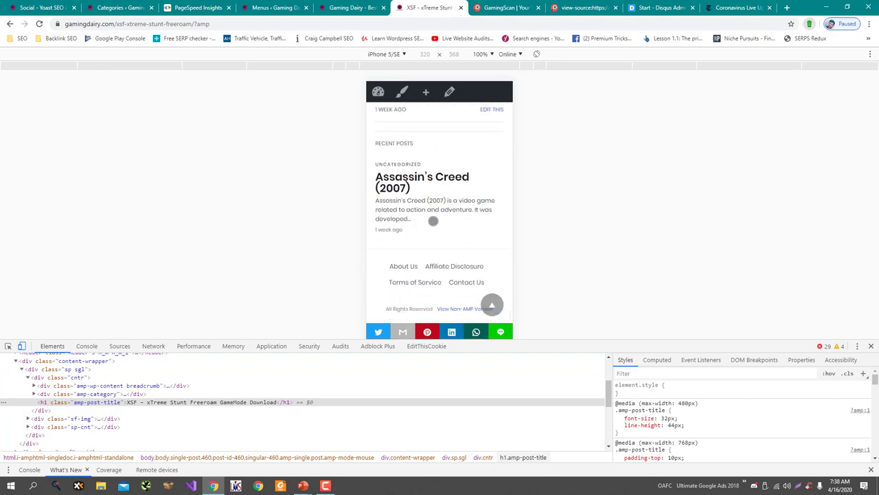
- Copy the XSF post's AMP page URL and search Google for "google amp validator" in a new tab
{"action": "left_click", "coordinate": [195, 26]}
{"action": "key", "text": "ctrl+c"}
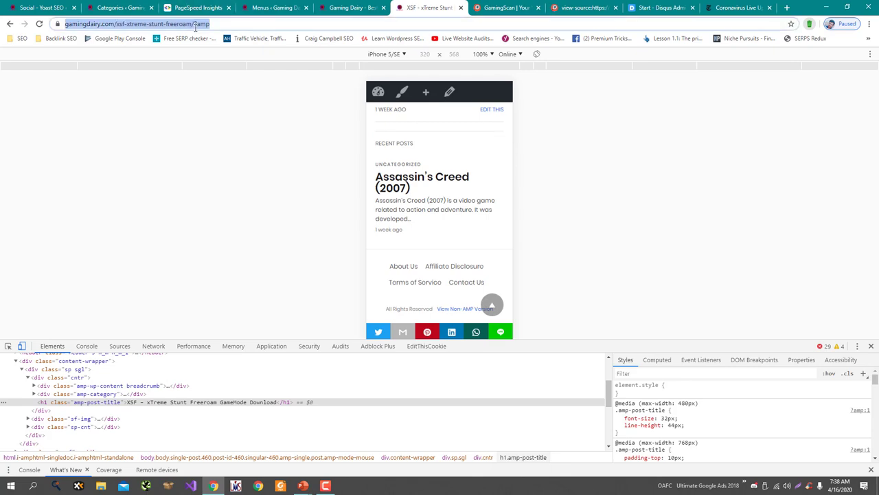
{"action": "key", "text": "ctrl+t"}
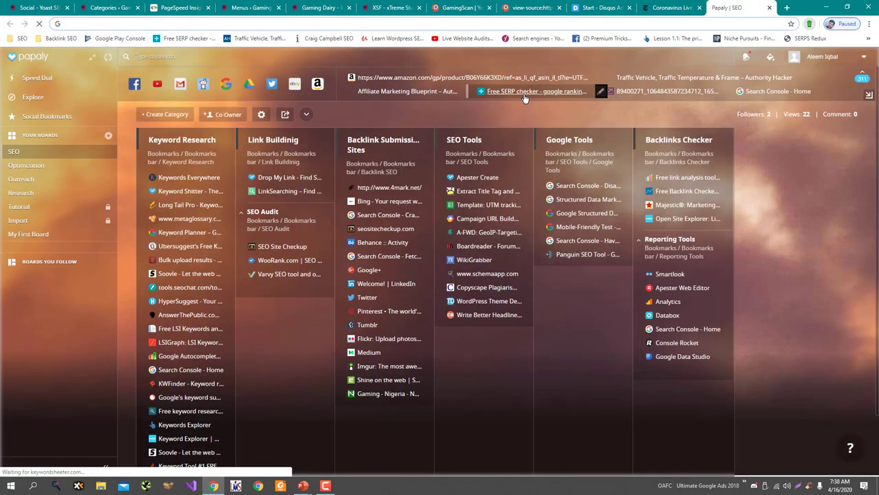
{"action": "type", "text": "am"}
{"action": "key", "text": "BackSpace"}
{"action": "key", "text": "BackSpace"}
{"action": "type", "text": "goo"}
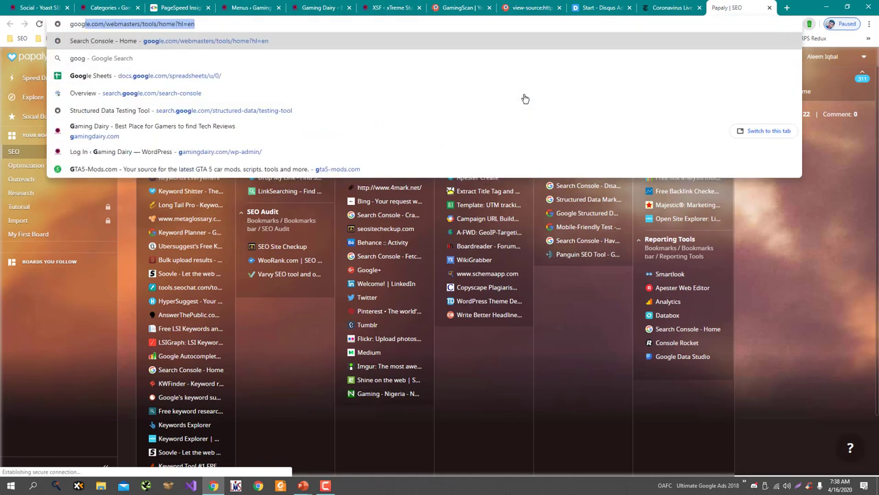
{"action": "type", "text": "gle amp va"}
{"action": "key", "text": "Down"}
{"action": "key", "text": "Return"}
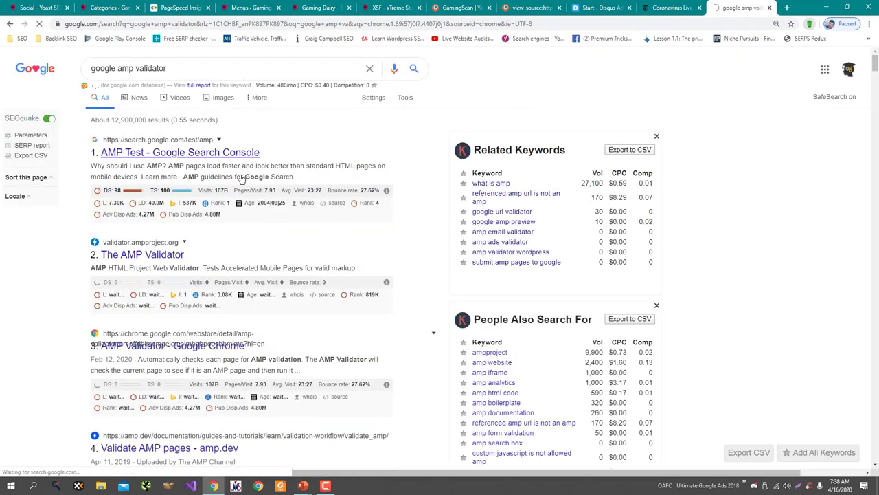
{"action": "left_click", "coordinate": [233, 153]}
{"action": "key", "text": "ctrl+v"}
{"action": "left_click", "coordinate": [444, 242]}
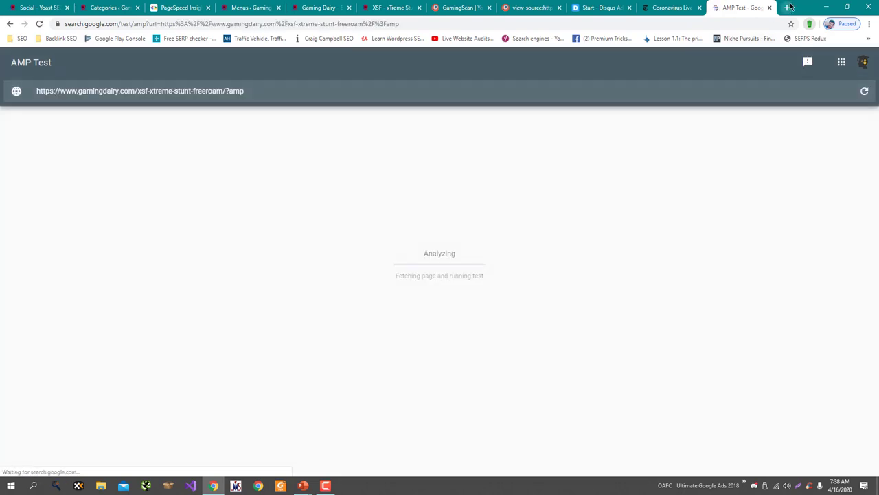
- Switch to a separate Chrome profile window, search for "amp validator extension" and open the AMP Validator page in the Chrome Web Store
{"action": "left_click", "coordinate": [786, 7]}
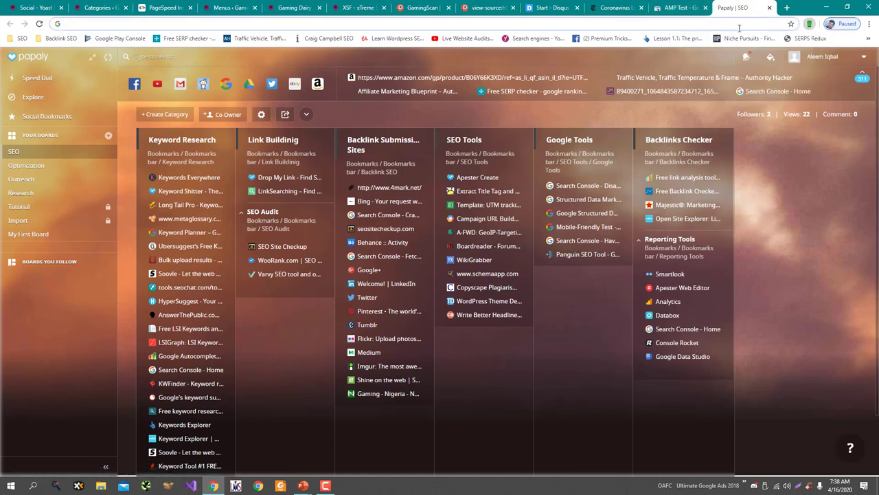
{"action": "left_click", "coordinate": [258, 488]}
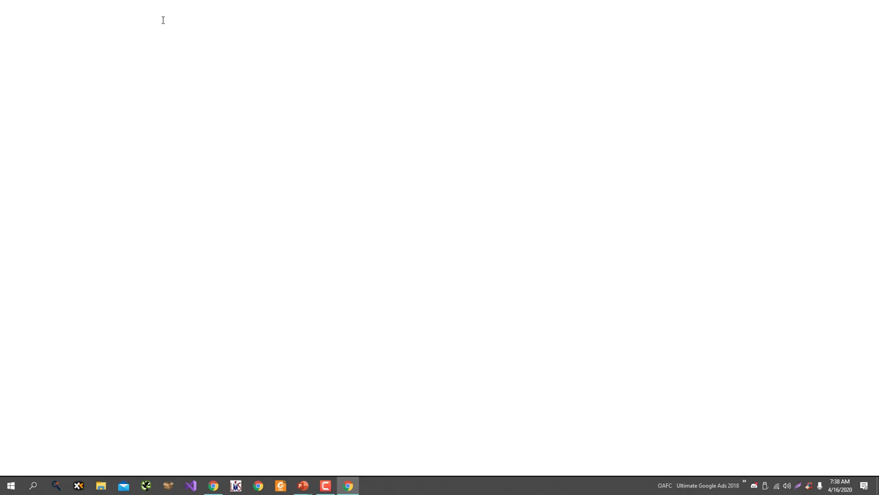
{"action": "type", "text": "amp"}
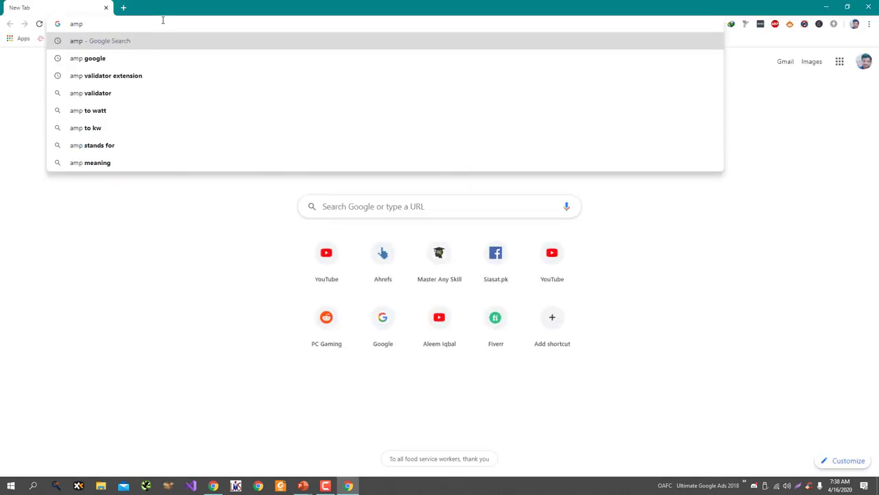
{"action": "key", "text": "Down"}
{"action": "key", "text": "Down"}
{"action": "key", "text": "Return"}
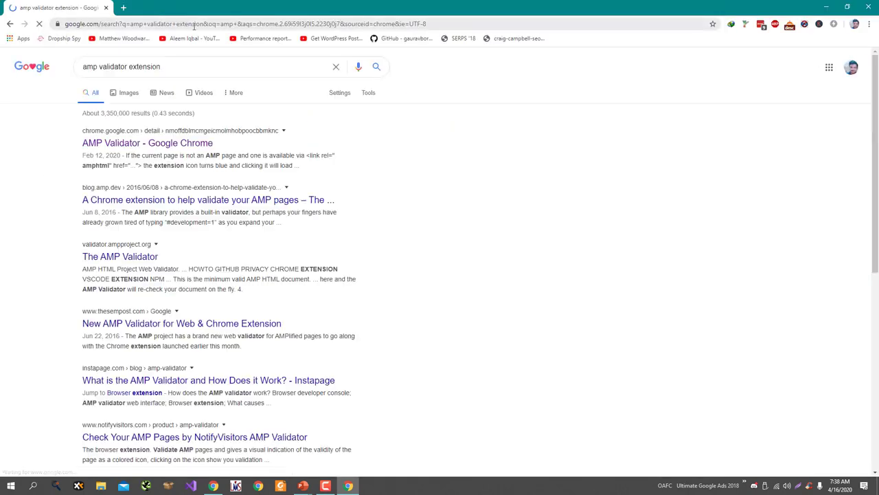
{"action": "left_click", "coordinate": [172, 143]}
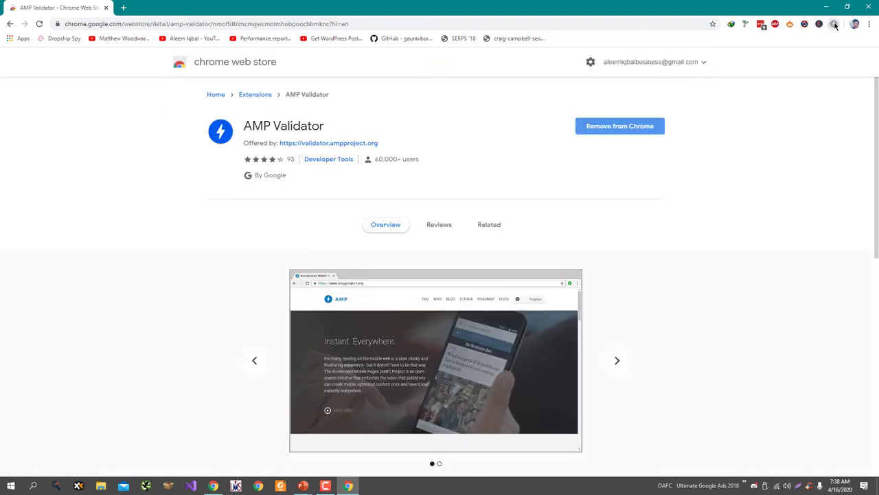
- Load the XSF post's AMP URL in this window and check the page with the AMP Validator extension
{"action": "left_click", "coordinate": [451, 26]}
{"action": "key", "text": "ctrl+v"}
{"action": "key", "text": "Return"}
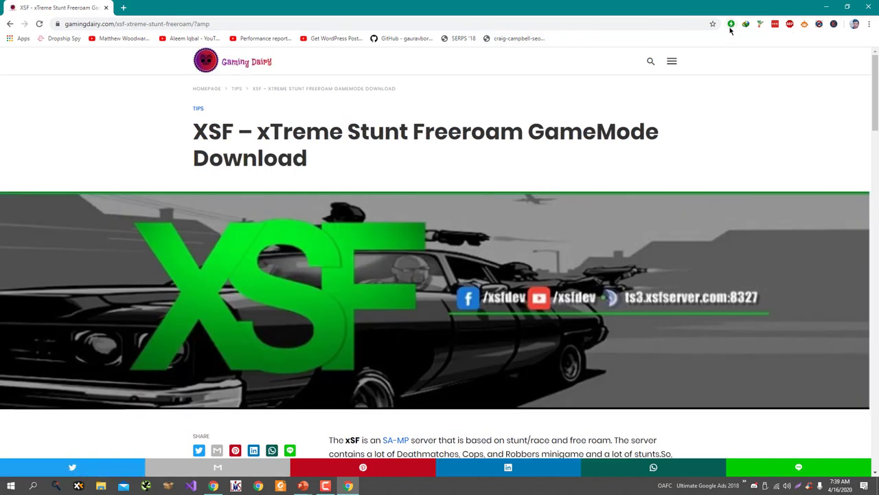
{"action": "left_click", "coordinate": [732, 25]}
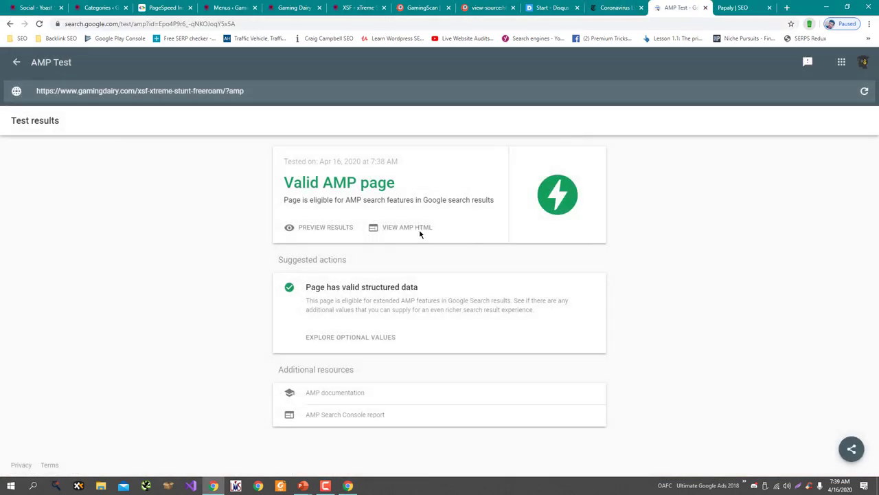
- Return to the main Chrome window and find the PageSpeed Insights report for the non-AMP XSF post
{"action": "left_click", "coordinate": [608, 7]}
{"action": "left_click", "coordinate": [526, 5]}
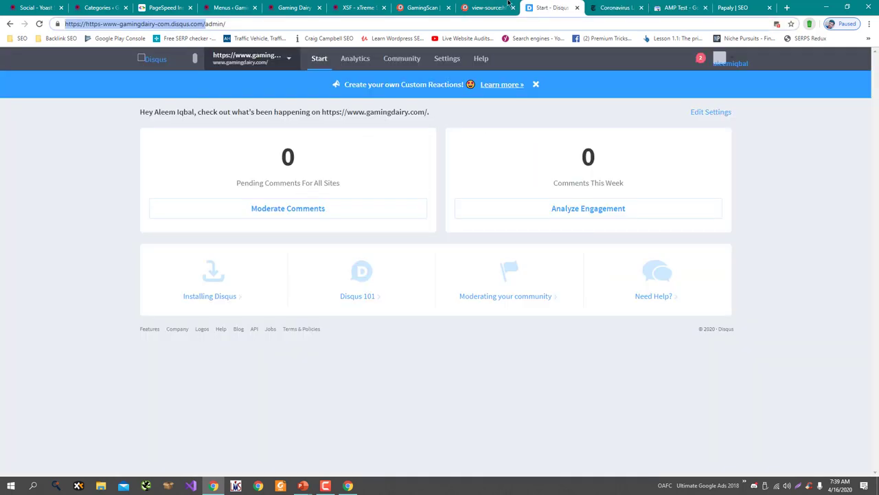
{"action": "left_click", "coordinate": [484, 6]}
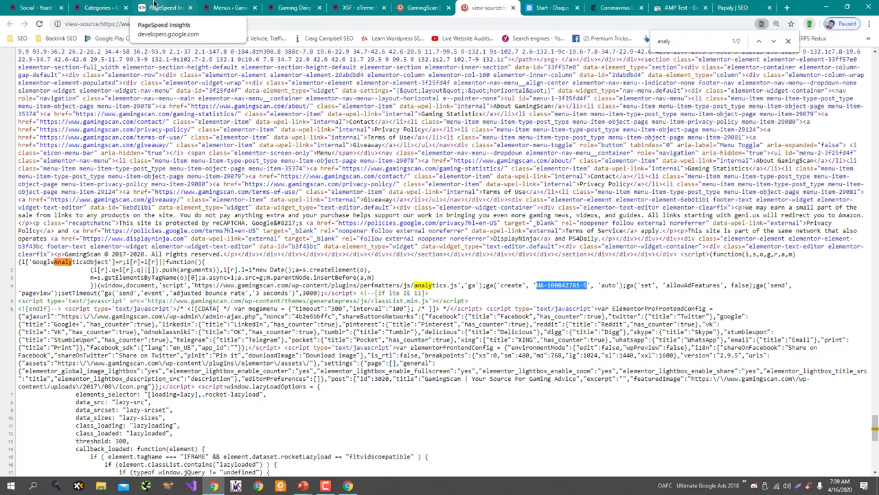
{"action": "left_click", "coordinate": [154, 5]}
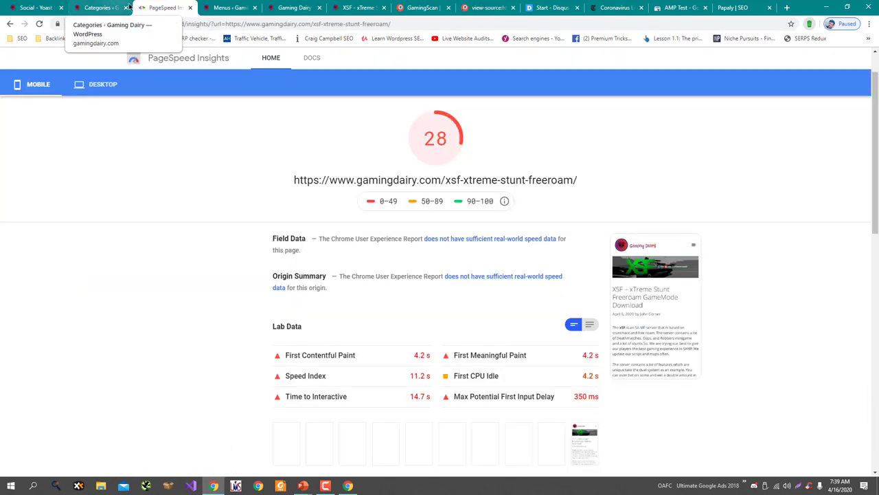
{"action": "left_click", "coordinate": [294, 7]}
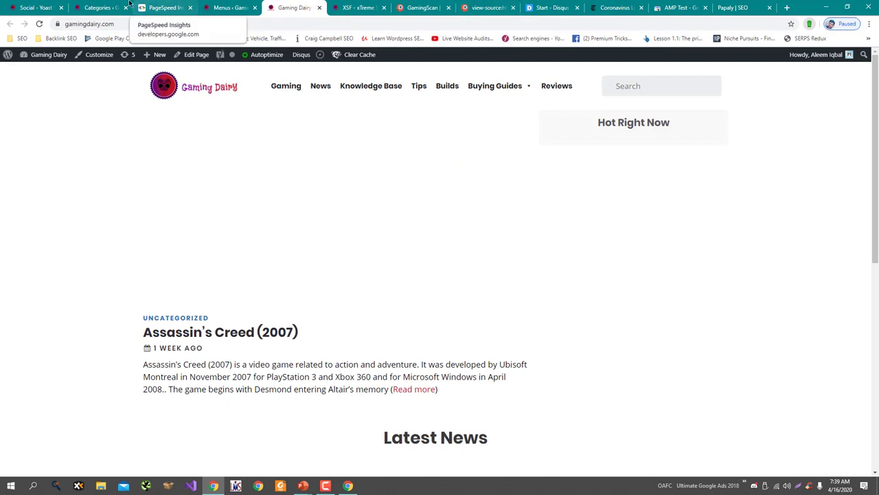
{"action": "left_click", "coordinate": [165, 7]}
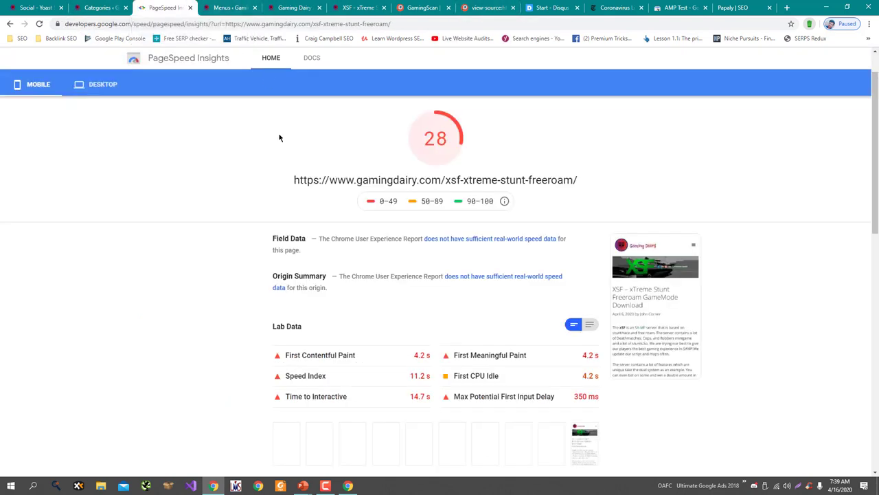
- Open a second copy of PageSpeed Insights in its own tab and return it to the empty home page
{"action": "left_click", "coordinate": [110, 24]}
{"action": "left_click_drag", "start_coordinate": [119, 24], "coordinate": [229, 24]}
{"action": "key", "text": "alt+Return"}
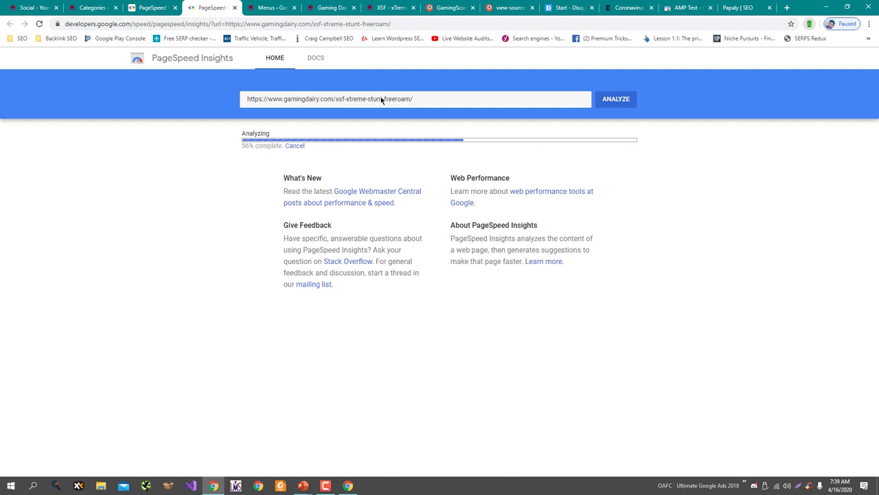
{"action": "left_click", "coordinate": [281, 64]}
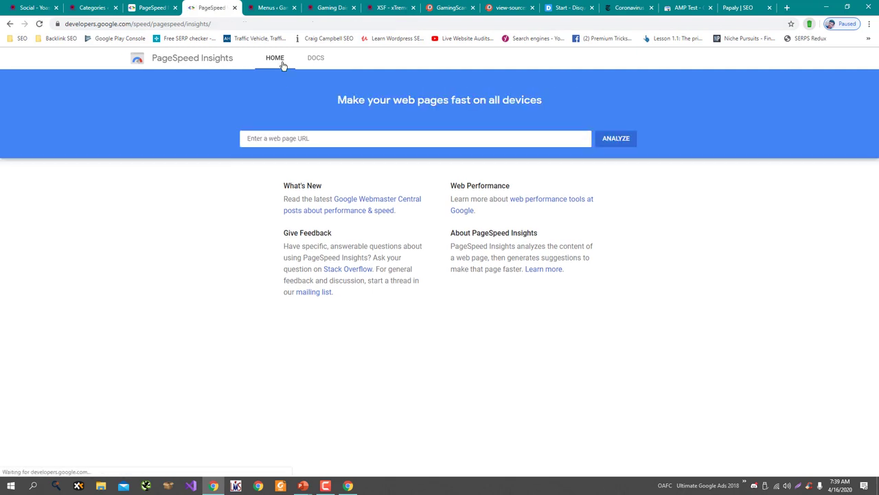
{"action": "left_click", "coordinate": [340, 7]}
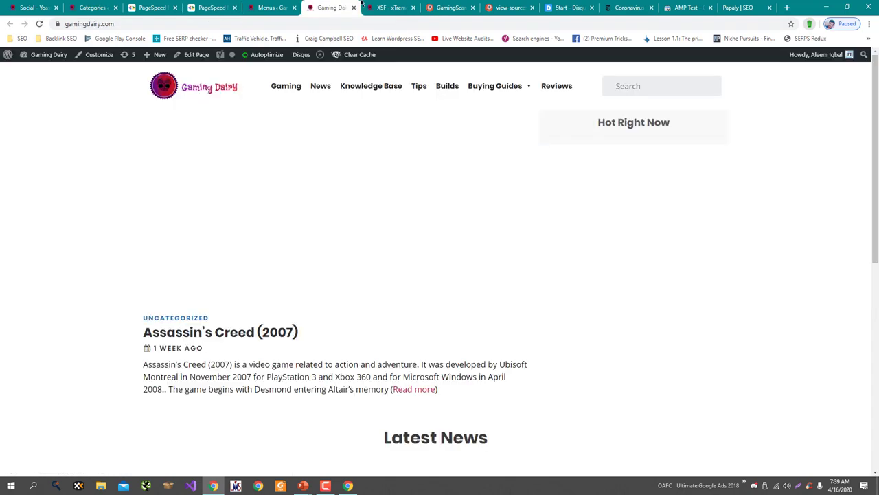
{"action": "left_click", "coordinate": [387, 7]}
{"action": "left_click_drag", "start_coordinate": [386, 5], "coordinate": [273, 7]}
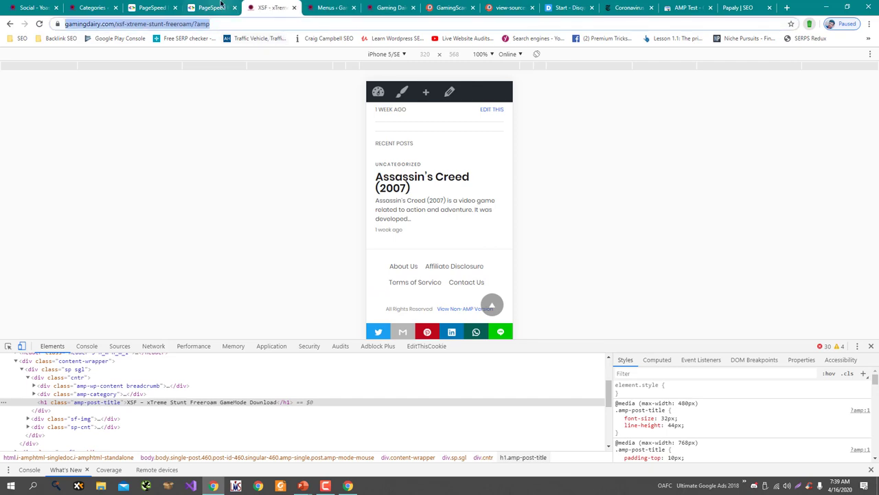
{"action": "left_click", "coordinate": [219, 7]}
{"action": "type", "text": "https://www.gamingdairy.com/xsf-xtreme-stunt-freeroam/?amp"}
{"action": "left_click", "coordinate": [630, 138]}
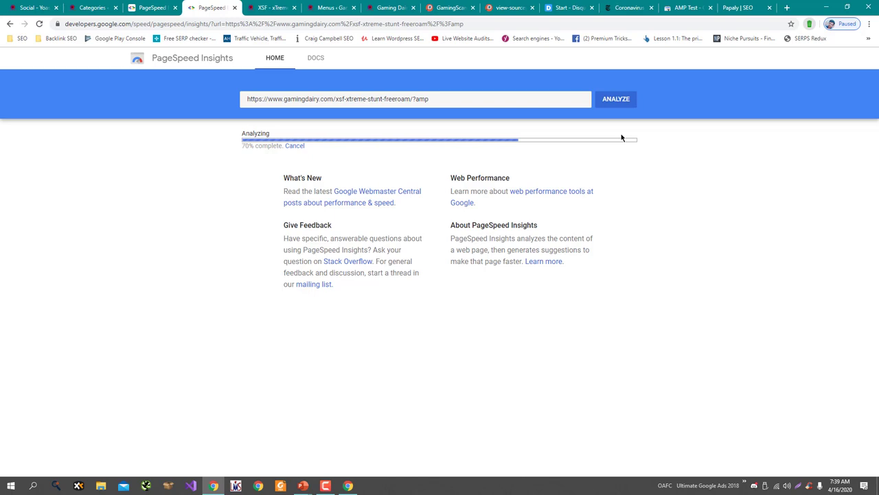
- Compare the mobile PageSpeed Insights scores and lab data of the XSF post's non-AMP and AMP versions
{"action": "left_click", "coordinate": [176, 5]}
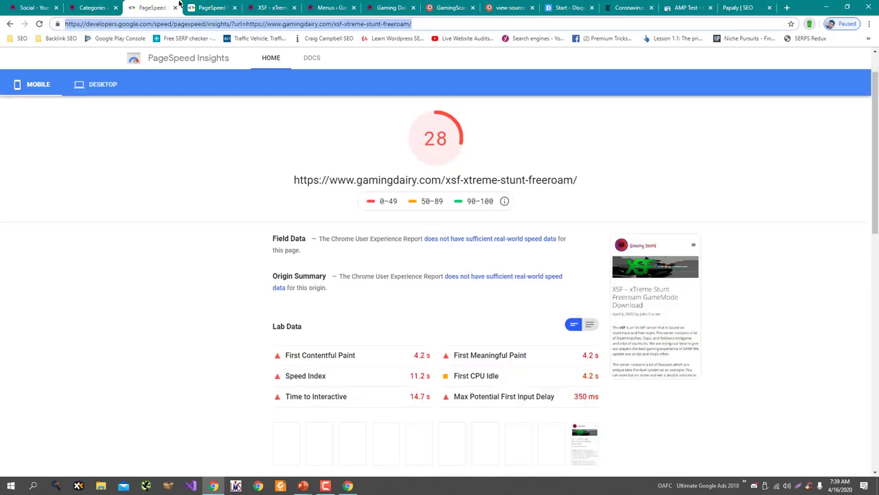
{"action": "left_click", "coordinate": [218, 5]}
{"action": "left_click", "coordinate": [161, 5]}
{"action": "left_click", "coordinate": [203, 5]}
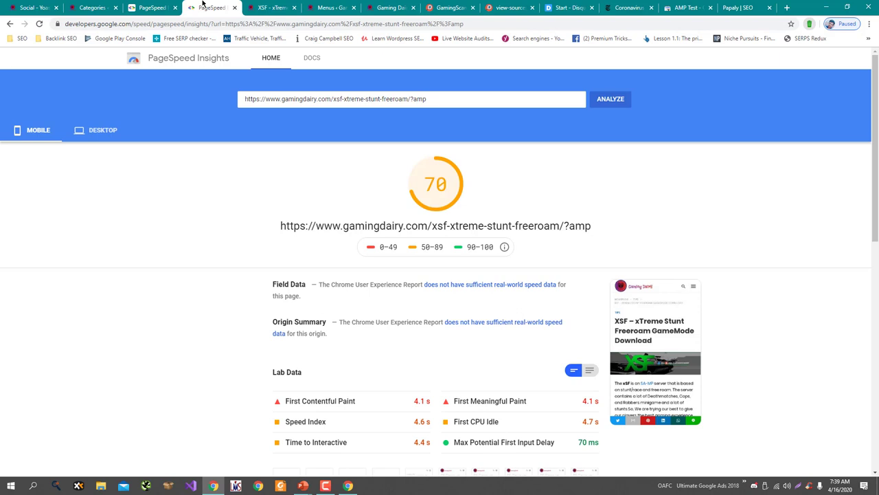
{"action": "left_click", "coordinate": [148, 7]}
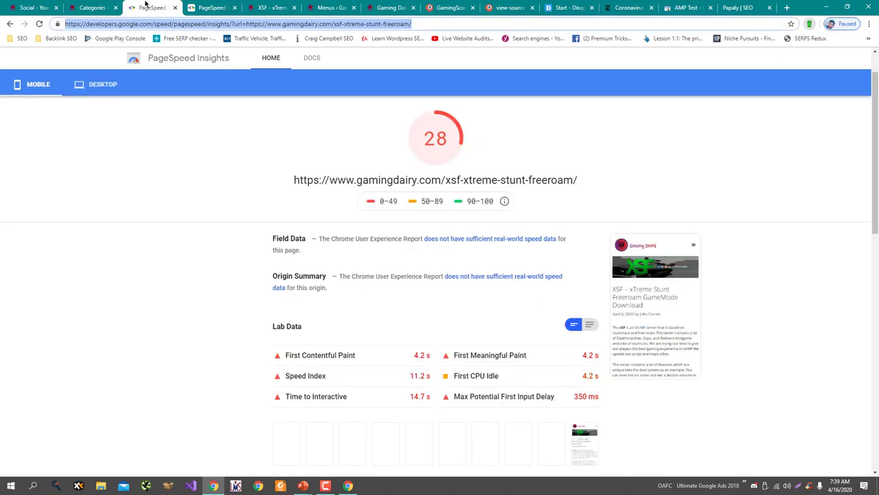
{"action": "left_click", "coordinate": [198, 8]}
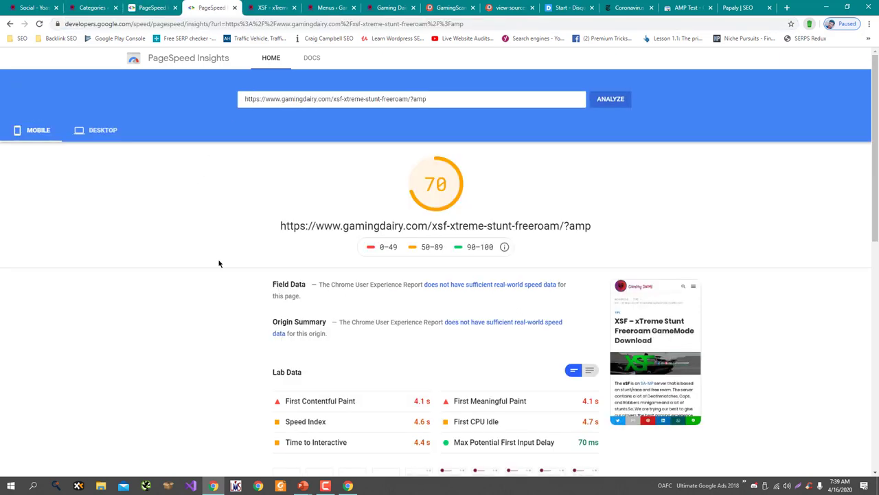
{"action": "left_click", "coordinate": [155, 7]}
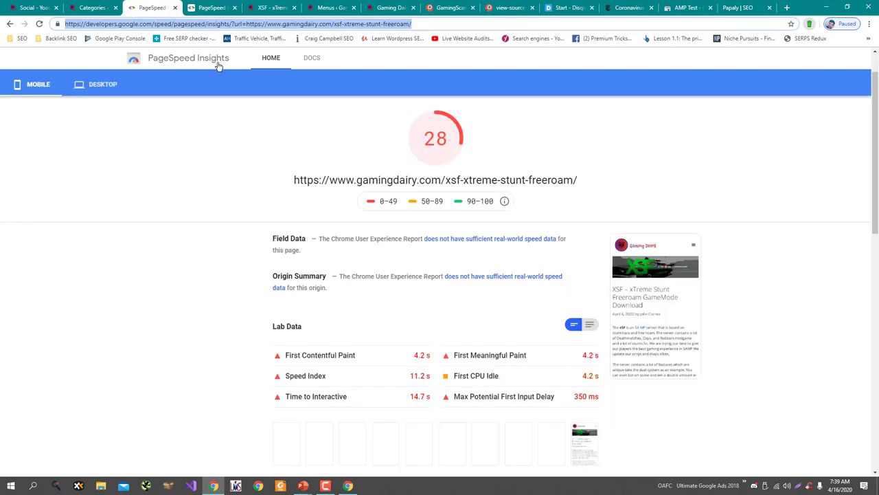
{"action": "left_click", "coordinate": [227, 5]}
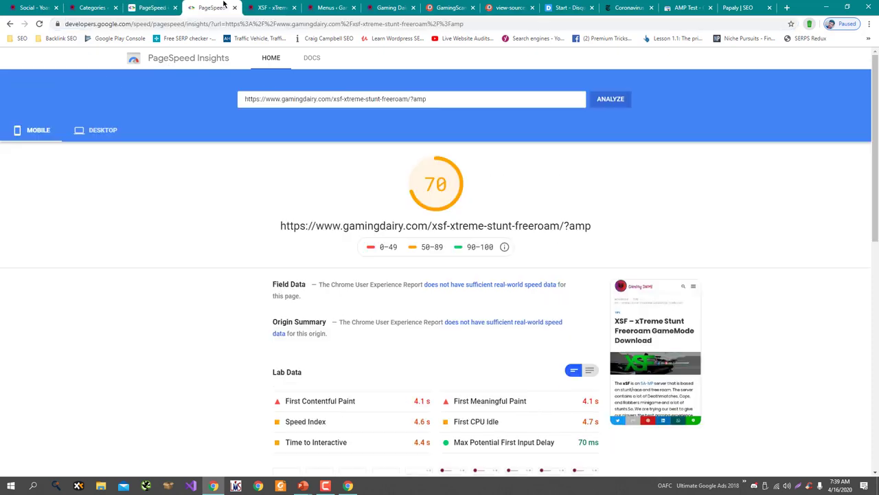
{"action": "left_click", "coordinate": [155, 5]}
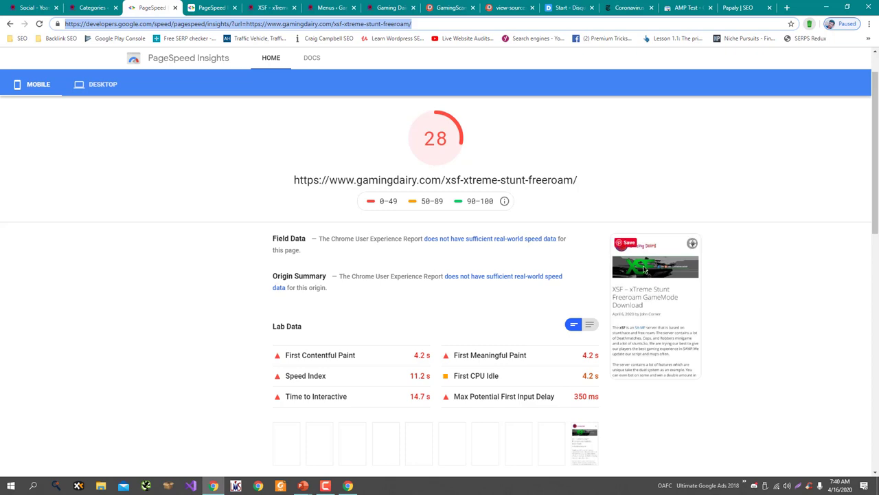
{"action": "left_click", "coordinate": [216, 7]}
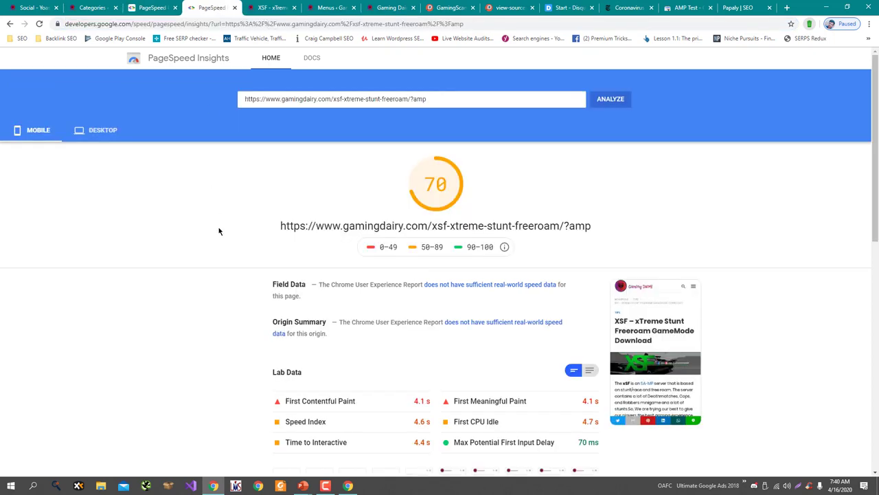
- Review the AMP page's lab data, opportunities and diagnostics in the PageSpeed Insights report
{"action": "scroll", "coordinate": [218, 227], "scroll_direction": "down", "scroll_amount": 3}
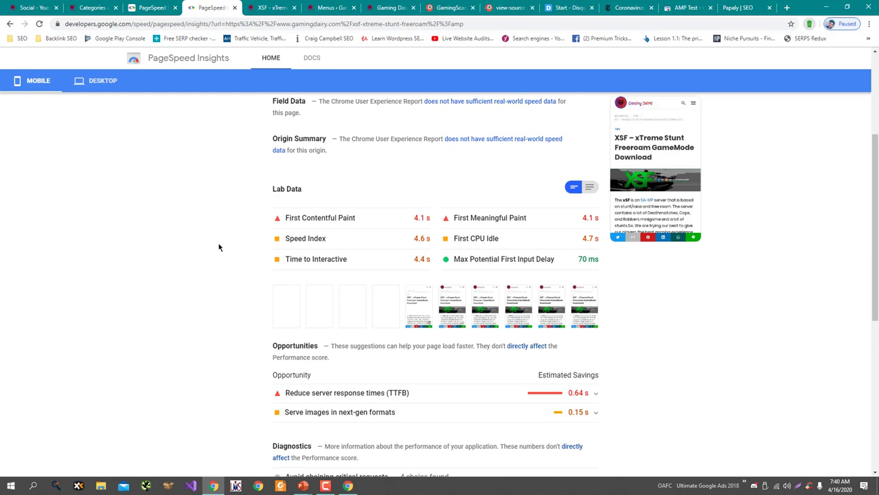
{"action": "scroll", "coordinate": [219, 247], "scroll_direction": "down", "scroll_amount": 5}
{"action": "scroll", "coordinate": [218, 248], "scroll_direction": "up", "scroll_amount": 3}
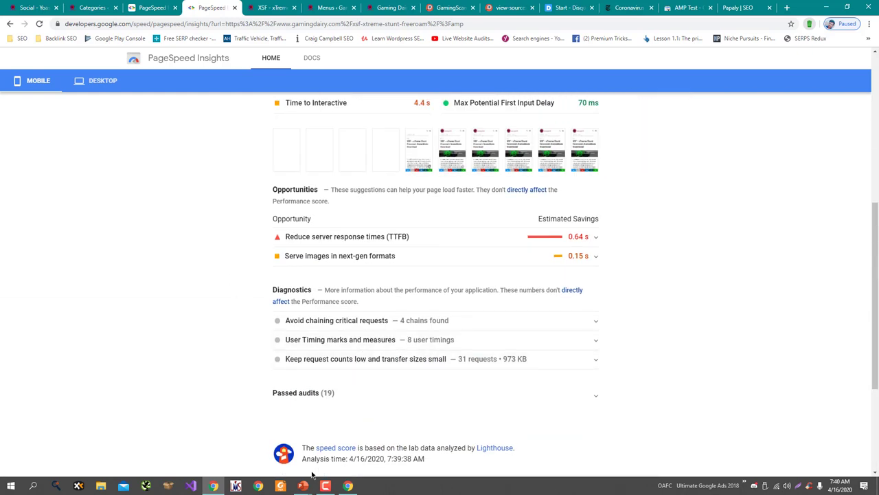
{"action": "left_click", "coordinate": [510, 486]}
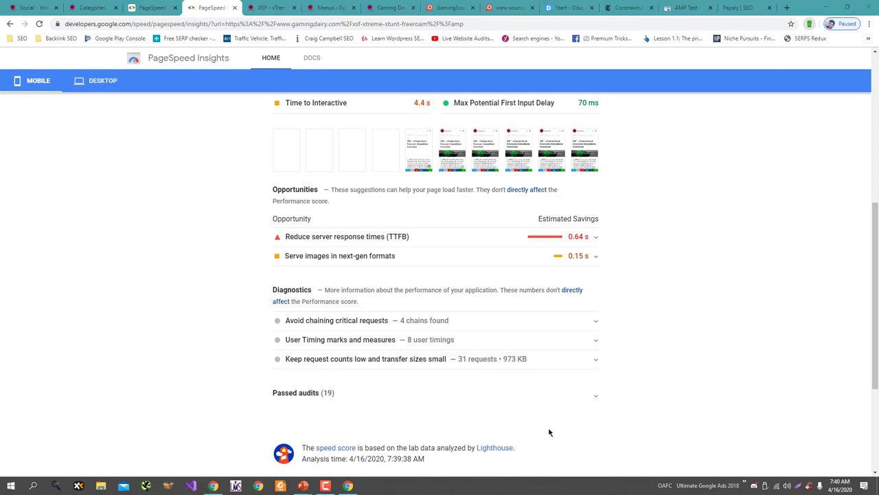
- Open the AMP Theme Framework page on ampforwp.com from the Google search results
{"action": "key", "text": "alt+Tab"}
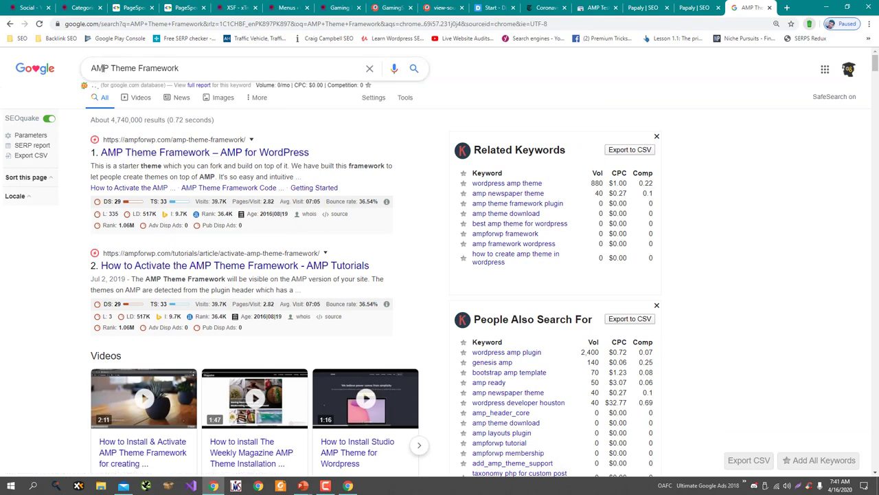
{"action": "left_click", "coordinate": [155, 157]}
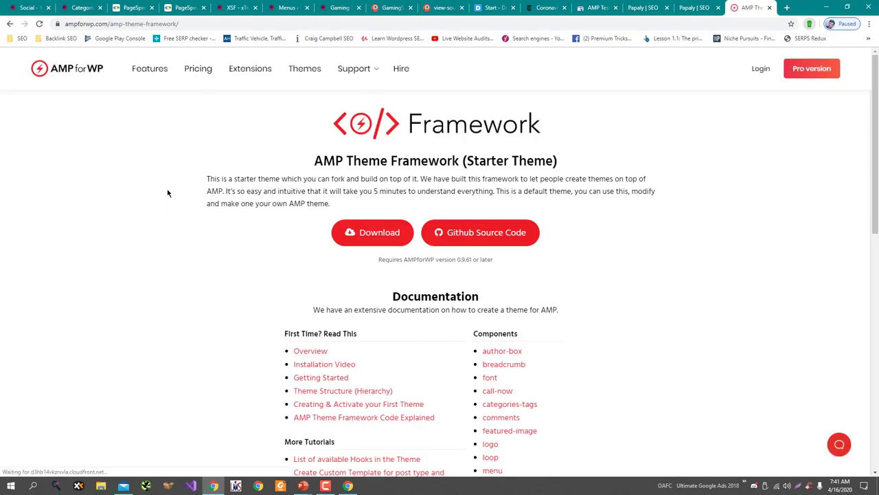
{"action": "double_click", "coordinate": [86, 24]}
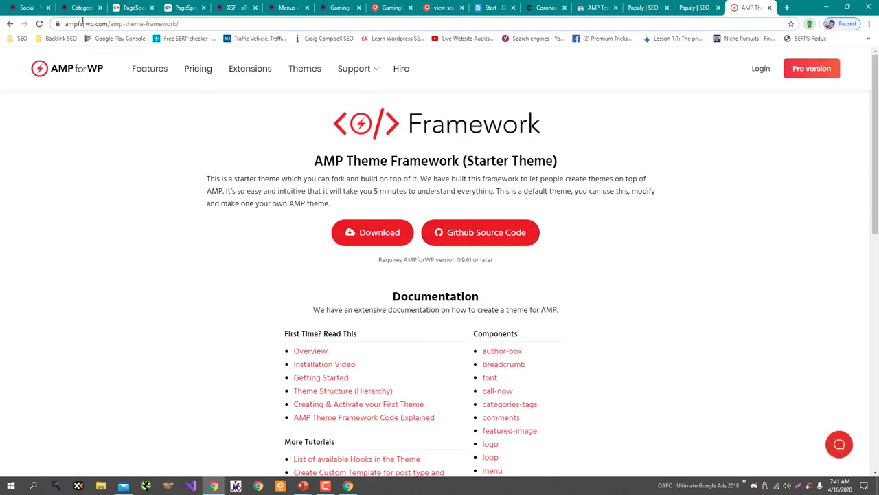
{"action": "left_click", "coordinate": [209, 125]}
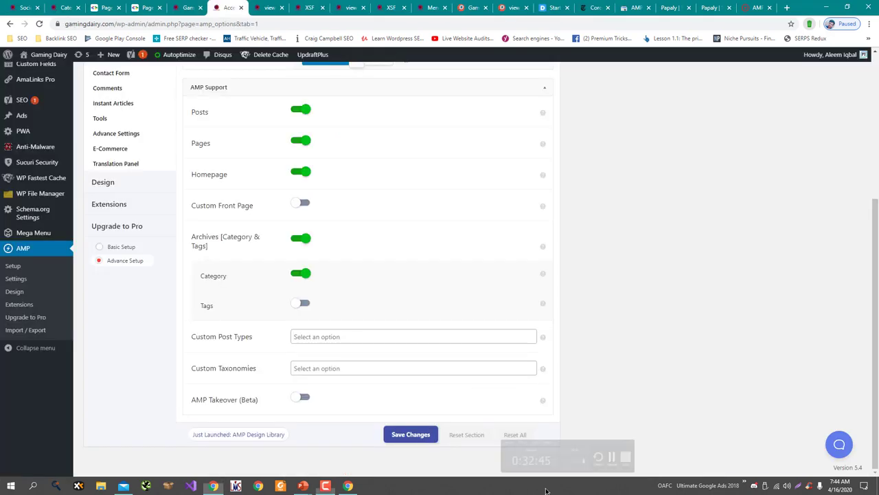
- Turn off AMP support for the homepage and category archives in the General settings, and save the changes
{"action": "left_click", "coordinate": [300, 173]}
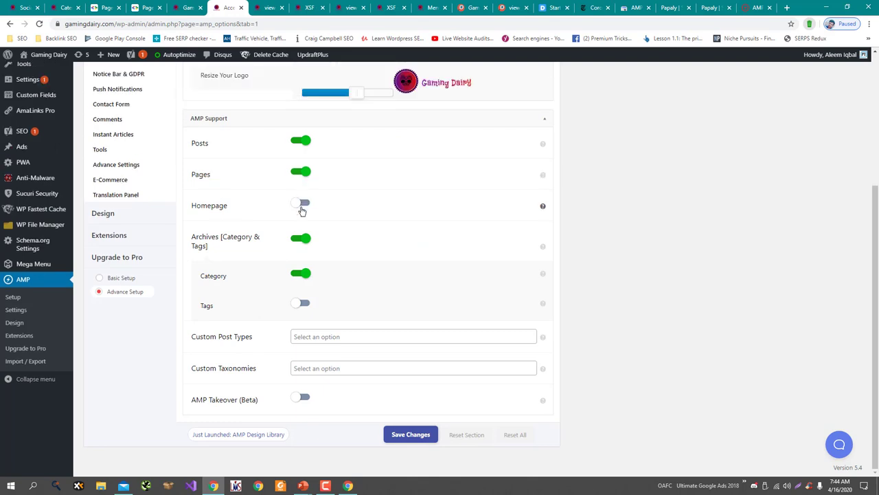
{"action": "left_click", "coordinate": [301, 275]}
{"action": "left_click", "coordinate": [399, 433]}
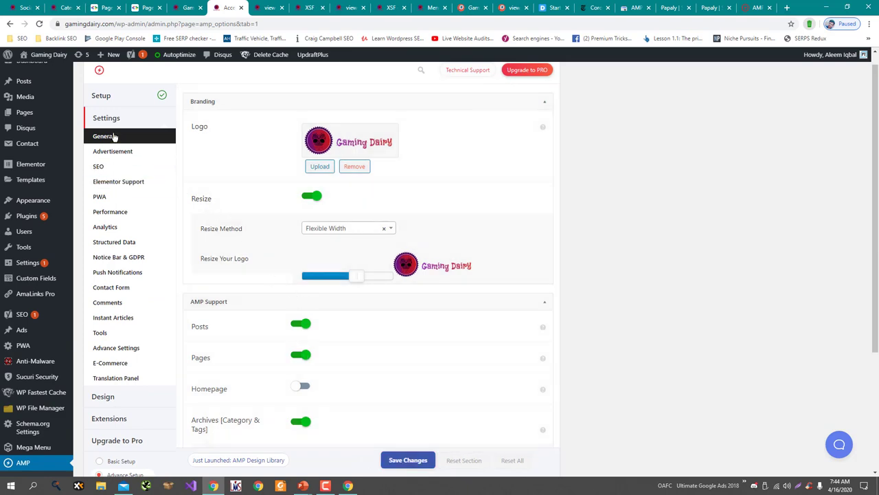
- View the Advertisement and Elementor Support sections of the AMP settings
{"action": "left_click", "coordinate": [119, 151]}
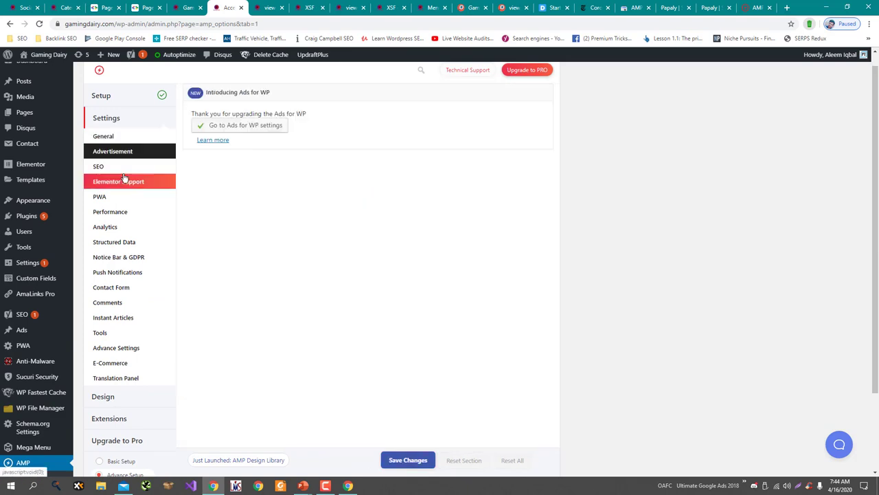
{"action": "left_click", "coordinate": [123, 181]}
- Open the AMP homepage through the site logo on the desktop view of the XSF AMP post
{"action": "left_click", "coordinate": [313, 7]}
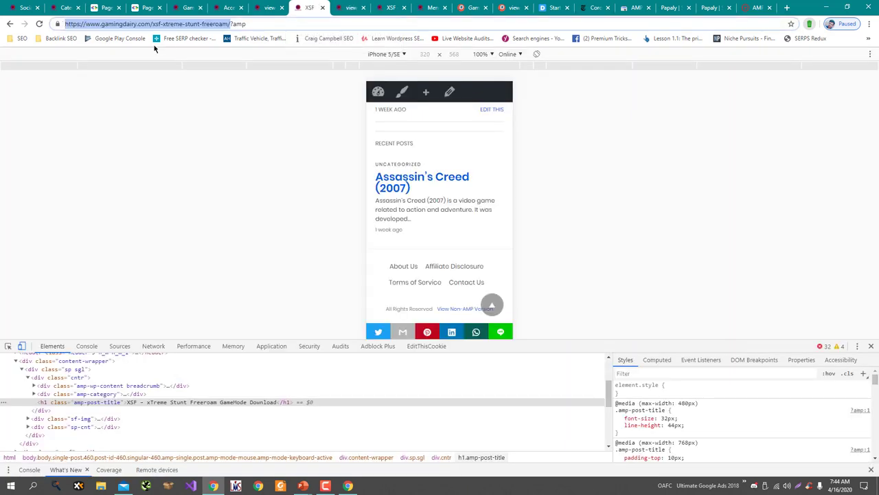
{"action": "left_click", "coordinate": [391, 7]}
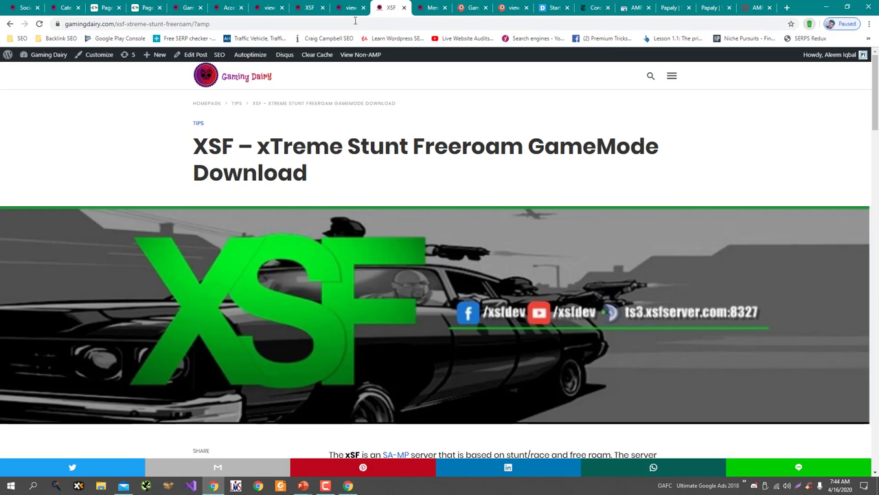
{"action": "left_click", "coordinate": [239, 81]}
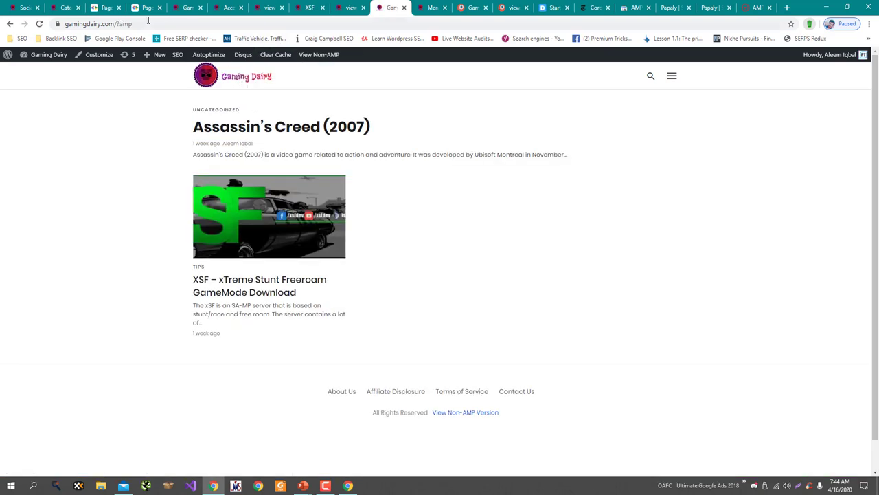
- Load the non-AMP homepage by removing ?amp from its address, and open the Tips category from the site navigation
{"action": "left_click_drag", "start_coordinate": [132, 23], "coordinate": [116, 23]}
{"action": "key", "text": "BackSpace"}
{"action": "key", "text": "Return"}
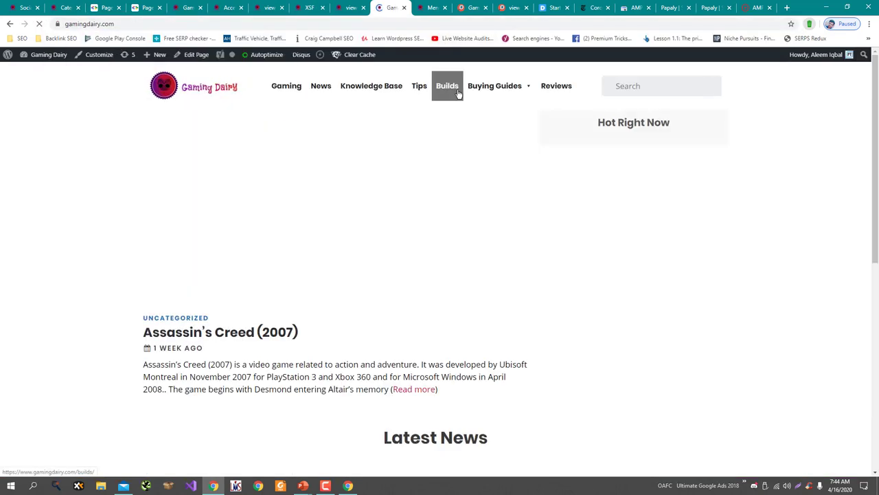
{"action": "mouse_move", "coordinate": [512, 90]}
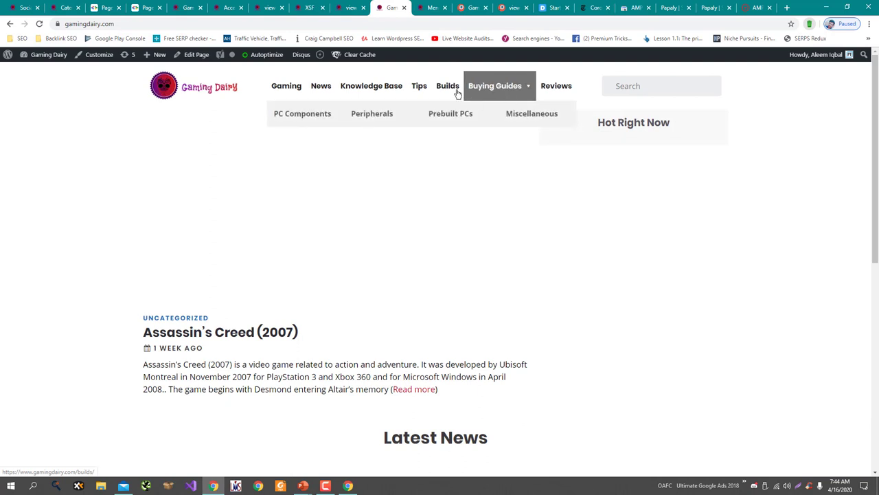
{"action": "left_click", "coordinate": [418, 86]}
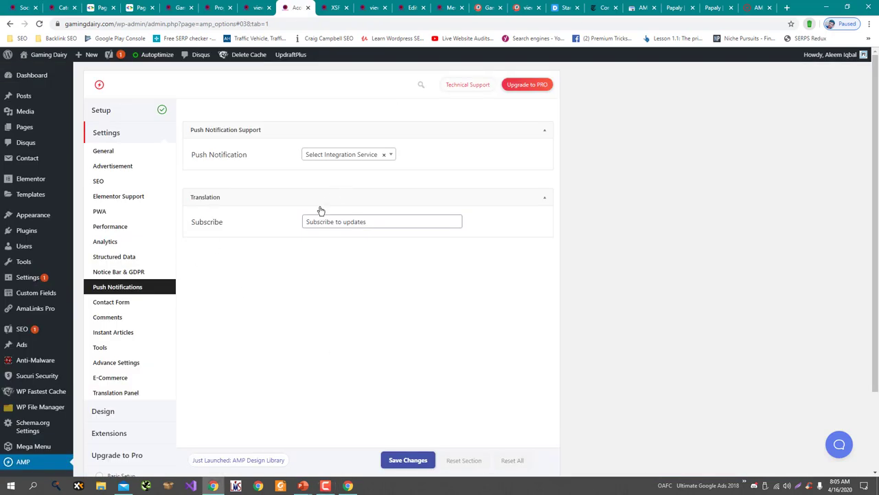
- Choose OneSignal as the push notification integration service
{"action": "left_click", "coordinate": [353, 156]}
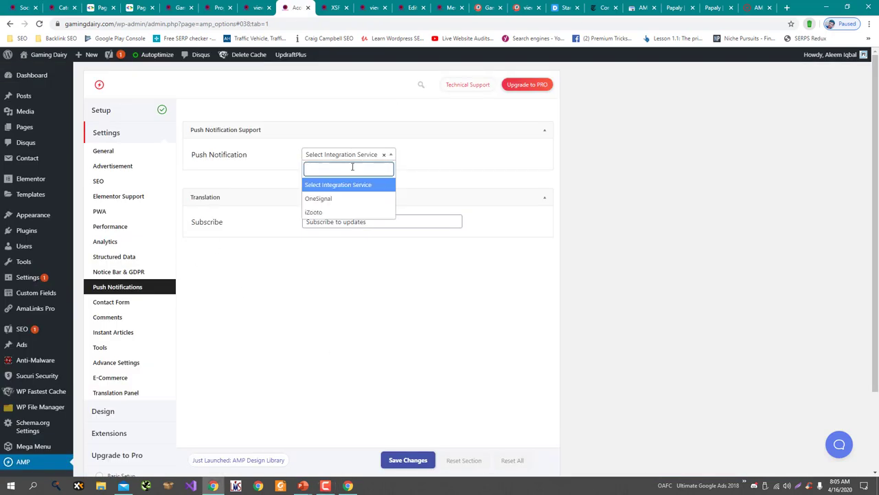
{"action": "left_click", "coordinate": [354, 203]}
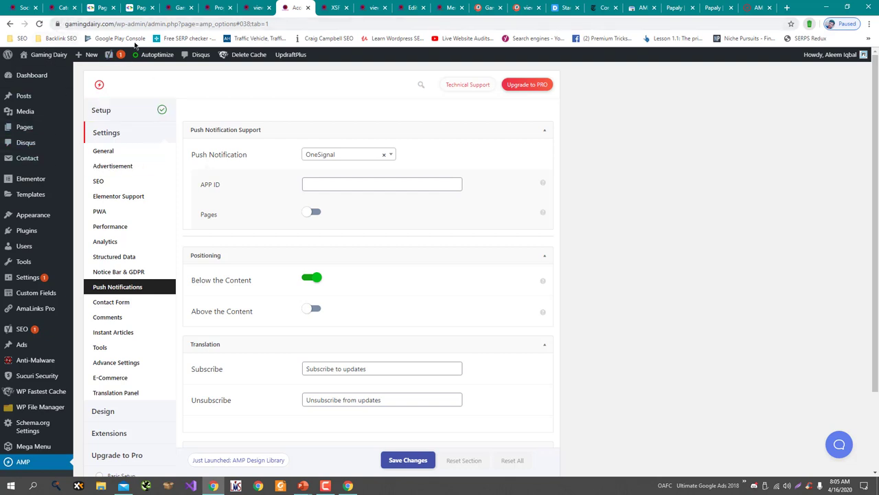
- Review the OneSignal positioning, Subscribe and Unsubscribe translation, and experimental HTTP Site options
{"action": "mouse_move", "coordinate": [69, 53]}
{"action": "left_click_drag", "start_coordinate": [306, 368], "coordinate": [370, 368]}
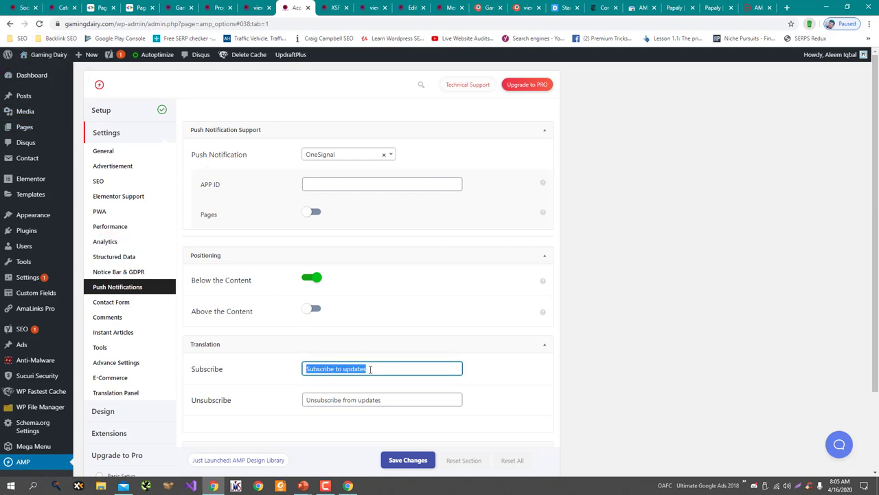
{"action": "left_click", "coordinate": [370, 369]}
{"action": "left_click", "coordinate": [332, 398]}
{"action": "triple_click", "coordinate": [322, 368]}
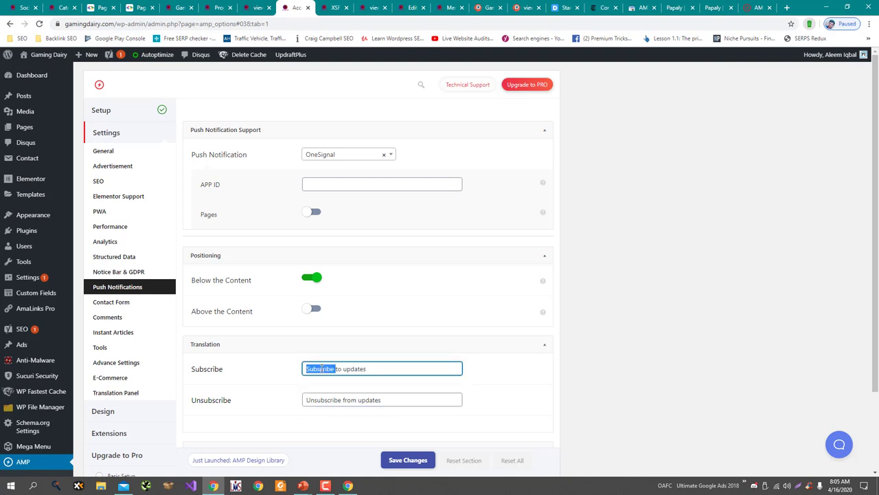
{"action": "left_click", "coordinate": [331, 404]}
{"action": "triple_click", "coordinate": [331, 405]}
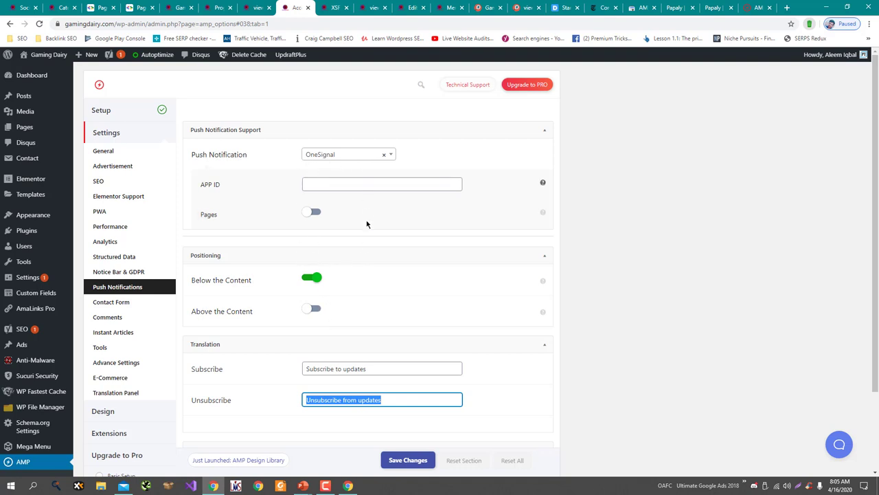
{"action": "scroll", "coordinate": [322, 290], "scroll_direction": "down", "scroll_amount": 3}
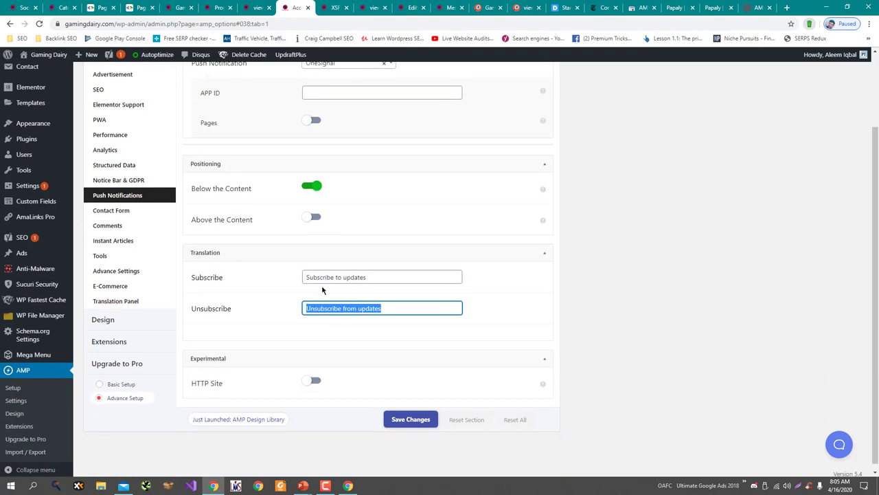
{"action": "scroll", "coordinate": [323, 290], "scroll_direction": "up", "scroll_amount": 3}
- Reset the push notification service to Select Integration Service
{"action": "left_click", "coordinate": [346, 156]}
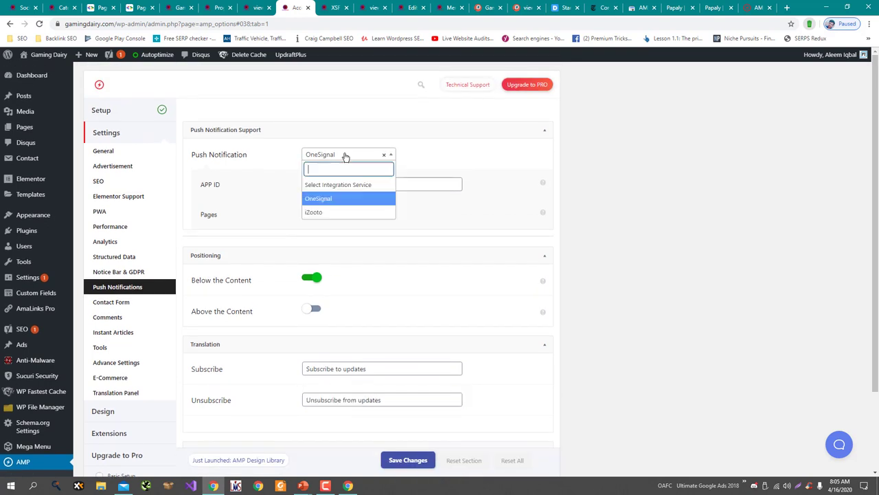
{"action": "left_click", "coordinate": [338, 184]}
- View the Notice Bar & GDPR, Elementor Support and SEO sections of the AMP settings
{"action": "left_click", "coordinate": [127, 272]}
{"action": "left_click", "coordinate": [138, 198]}
{"action": "left_click", "coordinate": [143, 181]}
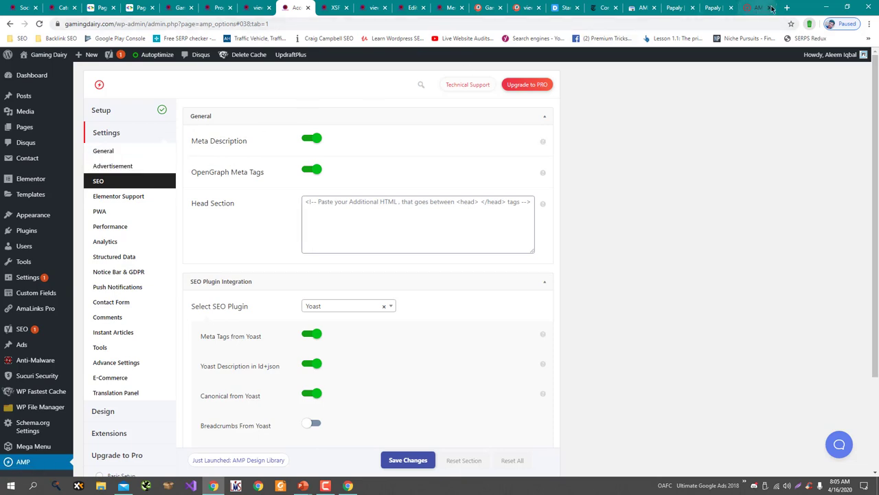
- Search Google for "how walk faster" in the Papaly browser tab
{"action": "left_click", "coordinate": [724, 7]}
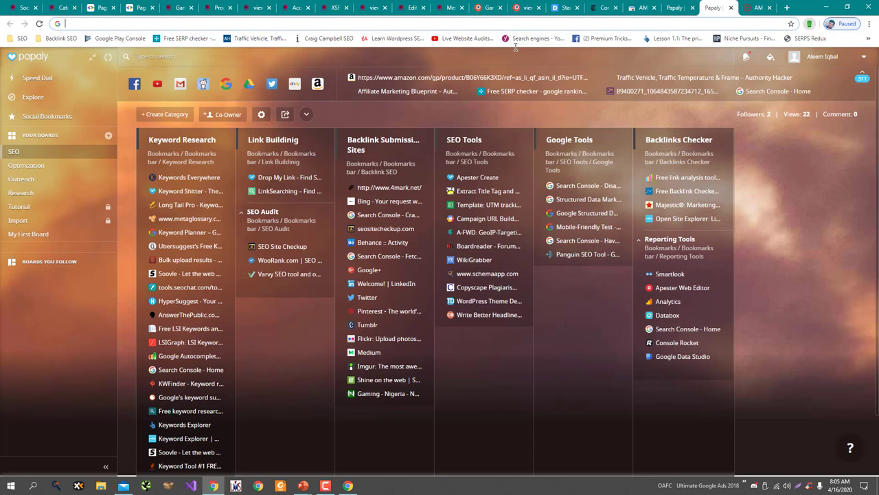
{"action": "type", "text": "how"}
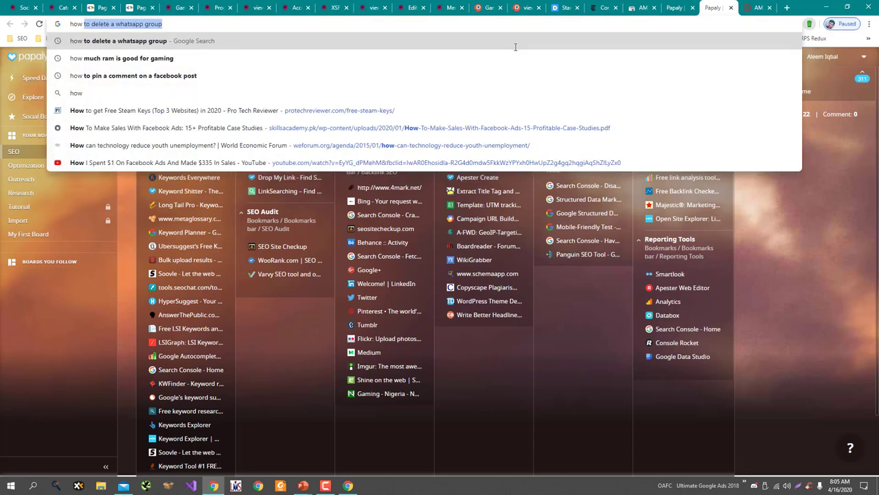
{"action": "type", "text": " walk"}
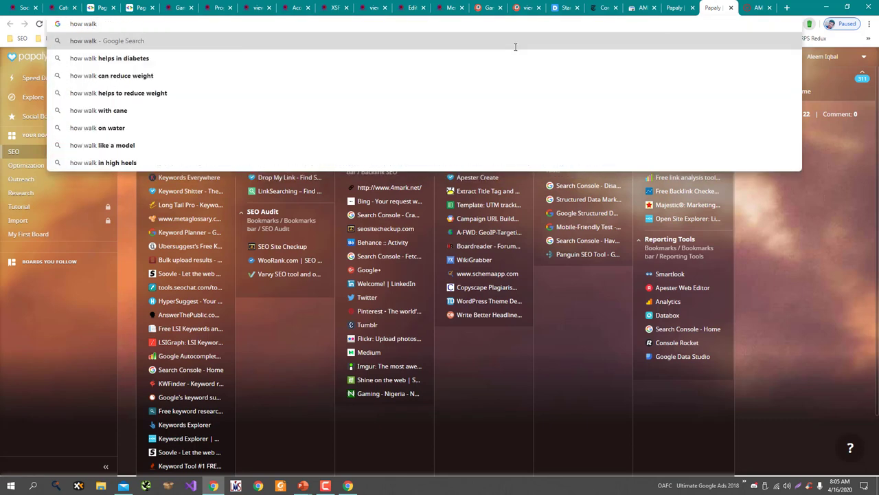
{"action": "type", "text": " faste"}
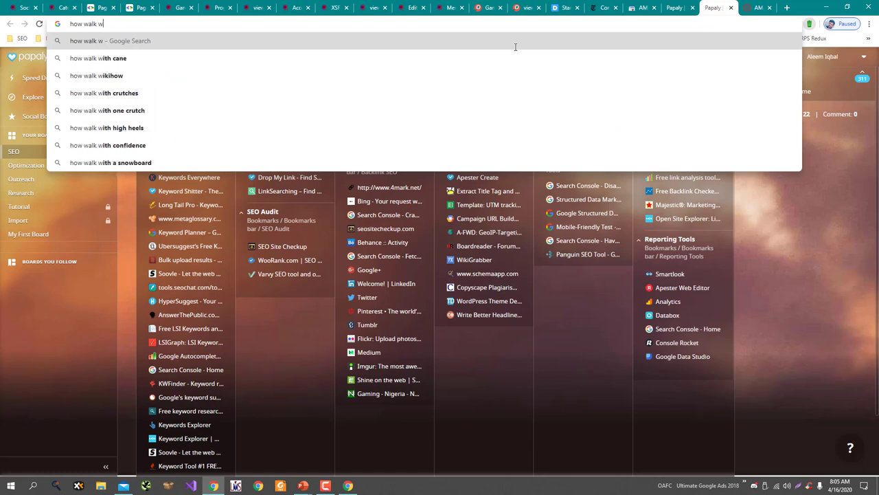
{"action": "type", "text": "r"}
{"action": "key", "text": "Return"}
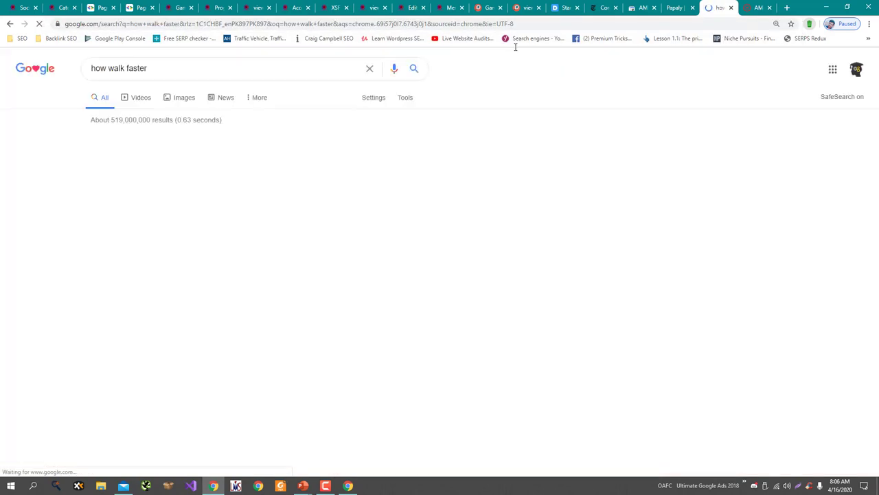
- Show the search results in the developer tools' mobile device emulation and reload them for iPhone 5/SE
{"action": "right_click", "coordinate": [465, 214]}
{"action": "left_click", "coordinate": [512, 434]}
{"action": "key", "text": "ctrl+shift+m"}
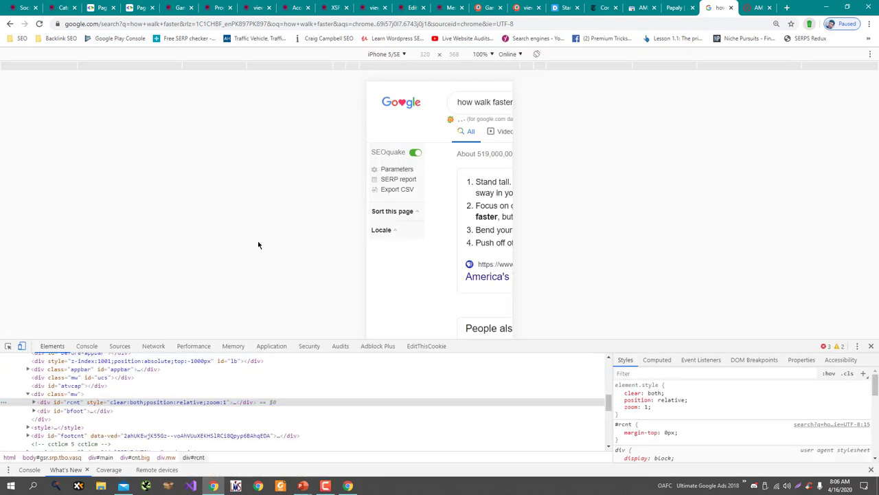
{"action": "key", "text": "F5"}
- Look through the mobile search results for AMP-marked pages and open wikiHow's "How to Walk Fast" result
{"action": "scroll", "coordinate": [481, 272], "scroll_direction": "down", "scroll_amount": 5}
{"action": "scroll", "coordinate": [481, 272], "scroll_direction": "down", "scroll_amount": 5}
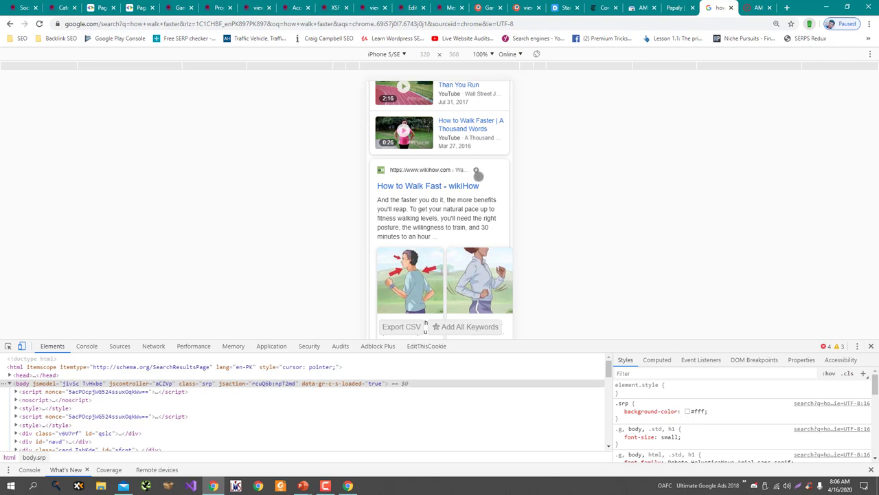
{"action": "scroll", "coordinate": [477, 175], "scroll_direction": "down", "scroll_amount": 10}
{"action": "scroll", "coordinate": [483, 195], "scroll_direction": "down", "scroll_amount": 10}
{"action": "scroll", "coordinate": [483, 194], "scroll_direction": "up", "scroll_amount": 2}
{"action": "scroll", "coordinate": [478, 233], "scroll_direction": "down", "scroll_amount": 3}
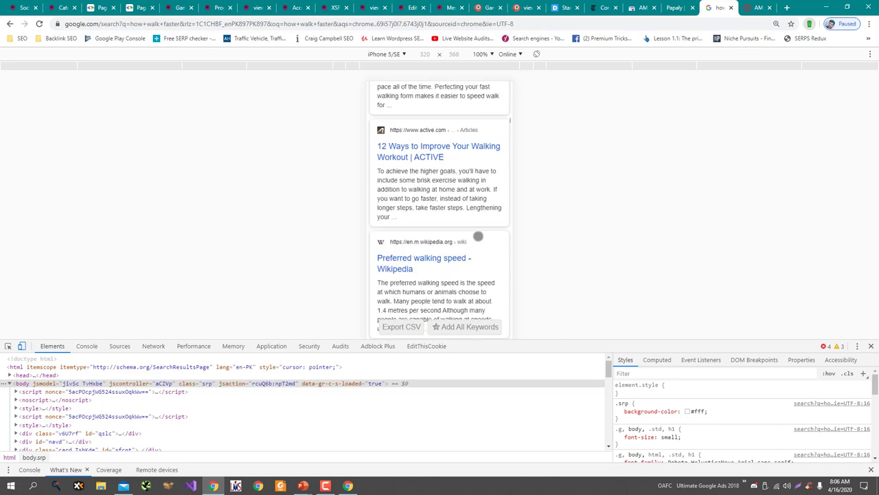
{"action": "scroll", "coordinate": [477, 234], "scroll_direction": "up", "scroll_amount": 10}
{"action": "scroll", "coordinate": [478, 235], "scroll_direction": "up", "scroll_amount": 6}
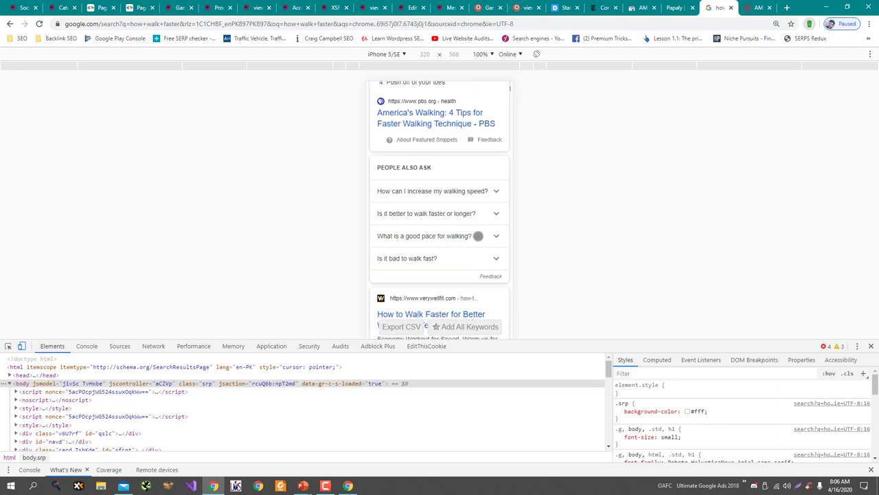
{"action": "scroll", "coordinate": [474, 234], "scroll_direction": "down", "scroll_amount": 5}
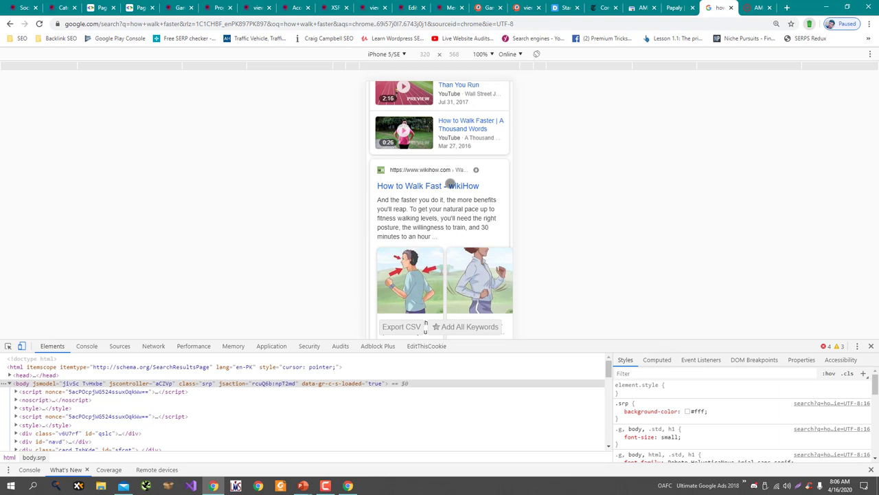
{"action": "left_click", "coordinate": [450, 184]}
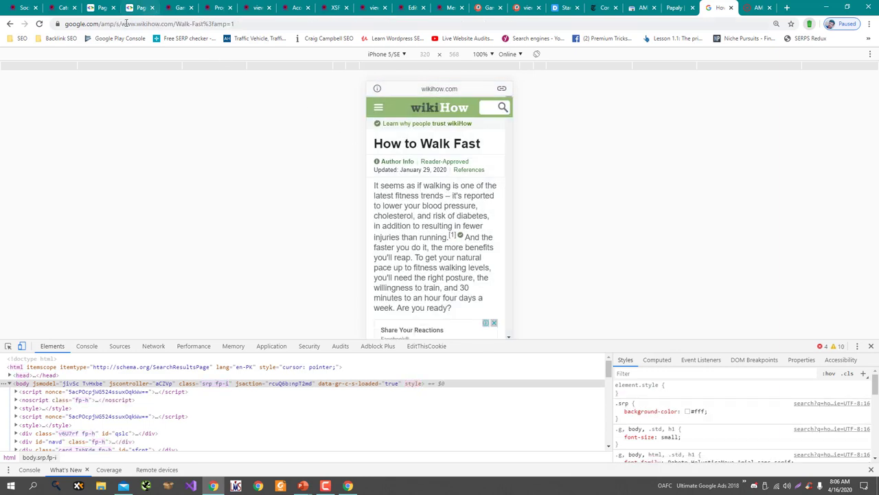
{"action": "left_click_drag", "start_coordinate": [64, 23], "coordinate": [244, 22]}
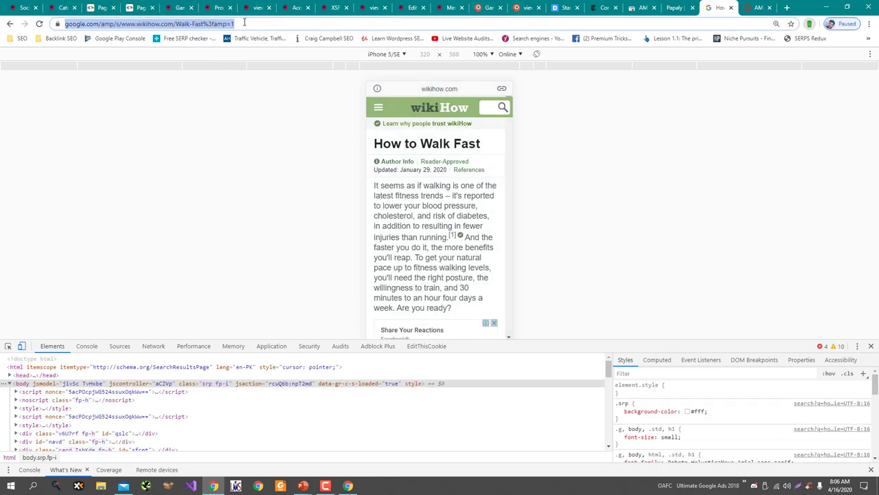
{"action": "left_click", "coordinate": [128, 24]}
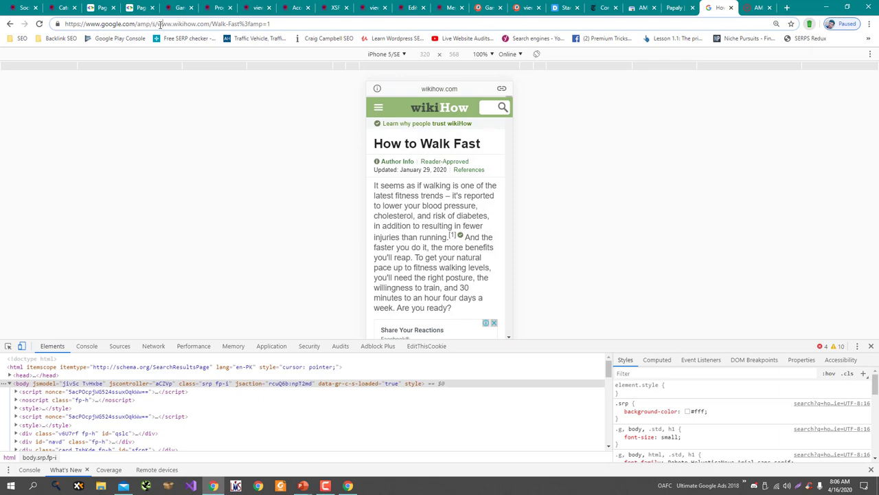
{"action": "left_click_drag", "start_coordinate": [157, 24], "coordinate": [58, 21]}
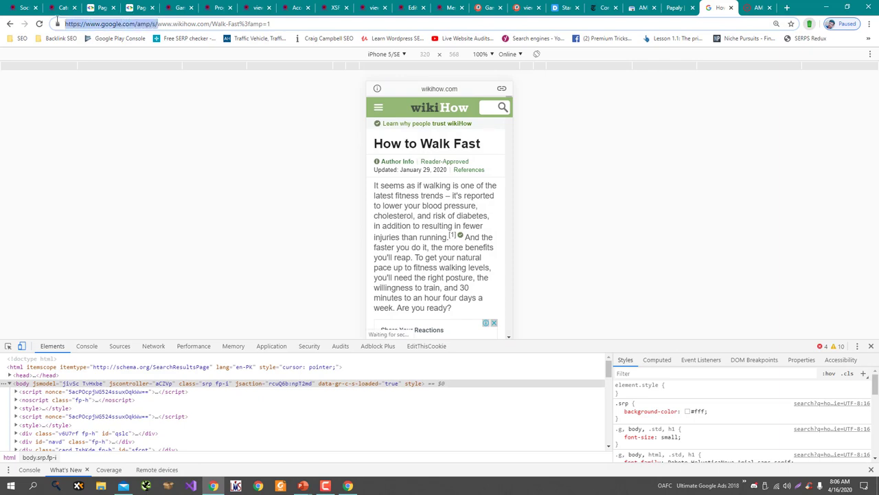
- Read through the content and layout of the wikiHow AMP article in the mobile view
{"action": "scroll", "coordinate": [408, 226], "scroll_direction": "down", "scroll_amount": 15}
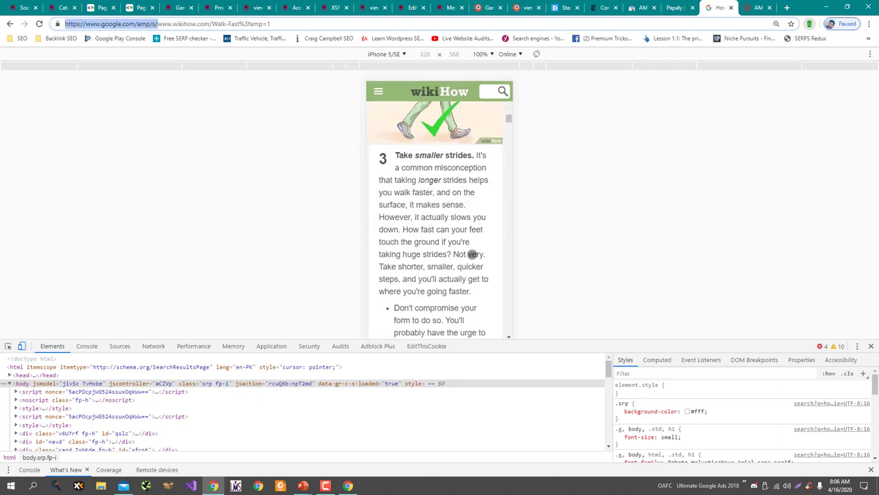
{"action": "scroll", "coordinate": [473, 253], "scroll_direction": "down", "scroll_amount": 15}
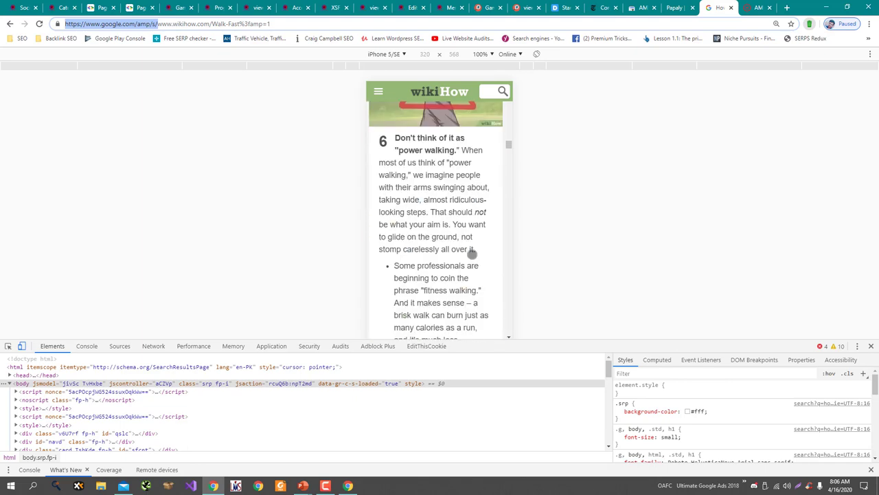
{"action": "scroll", "coordinate": [473, 254], "scroll_direction": "down", "scroll_amount": 15}
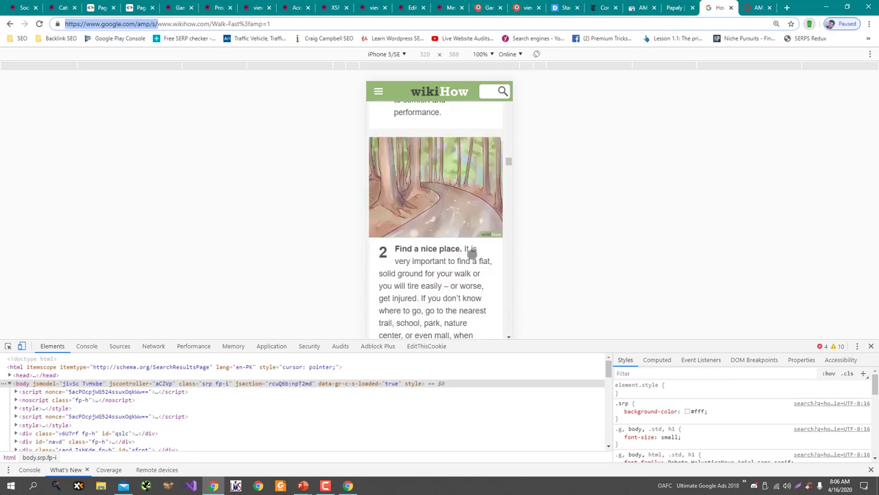
{"action": "scroll", "coordinate": [473, 254], "scroll_direction": "down", "scroll_amount": 8}
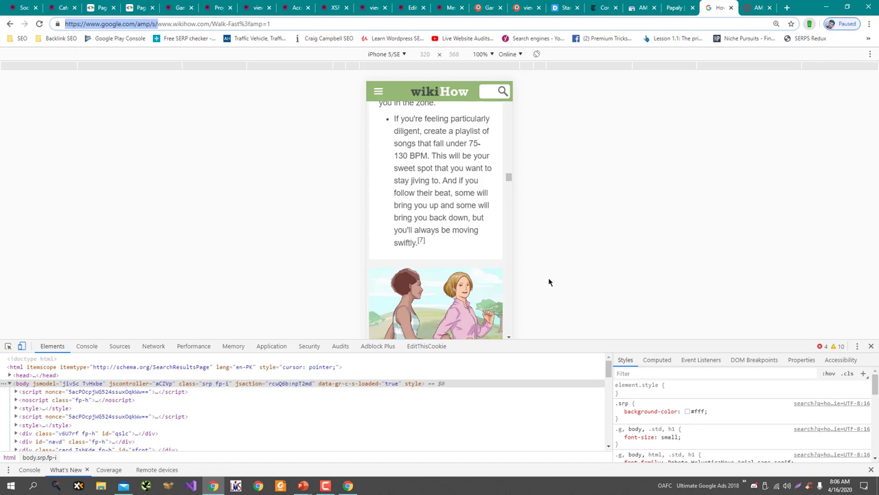